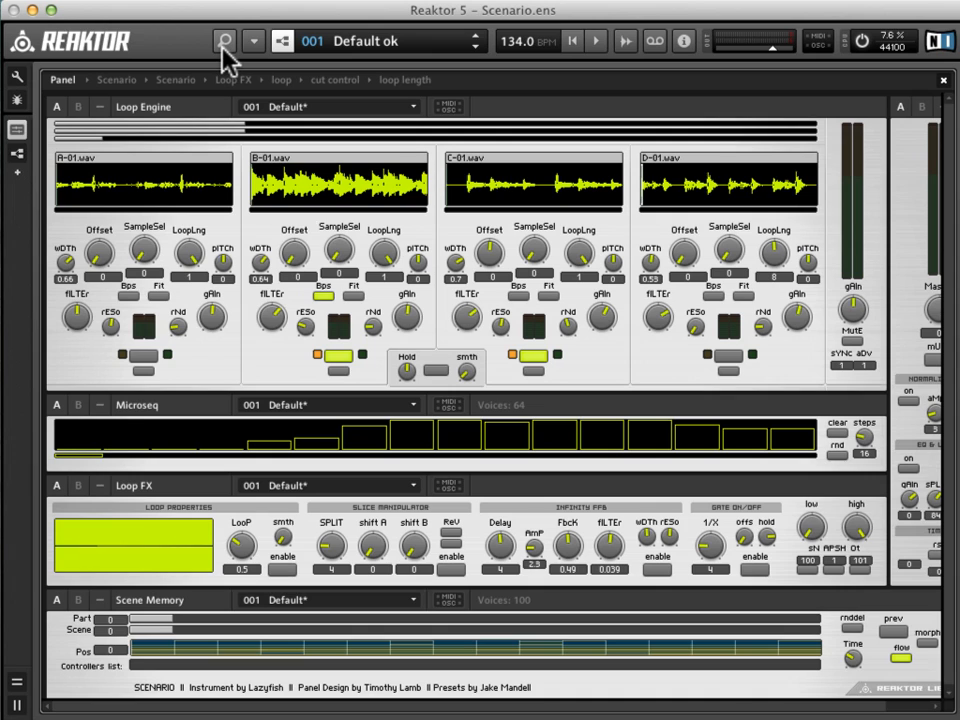
# Locate the Scenario ensemble in the factory browser's Classics Grooveboxes folder.
pyautogui.click(225, 42)
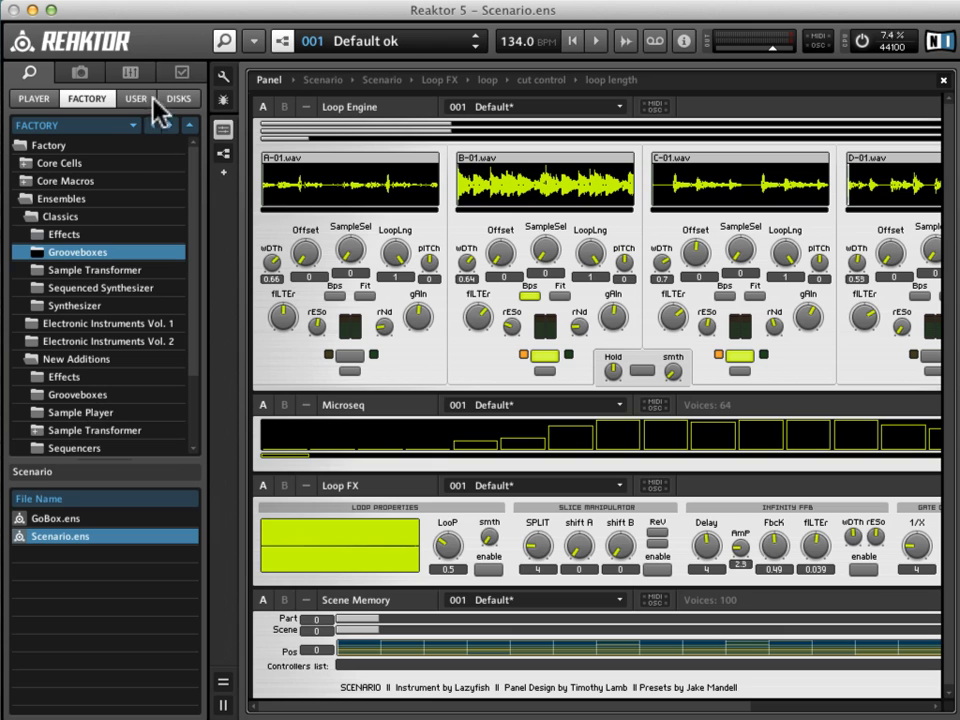
pyautogui.click(224, 42)
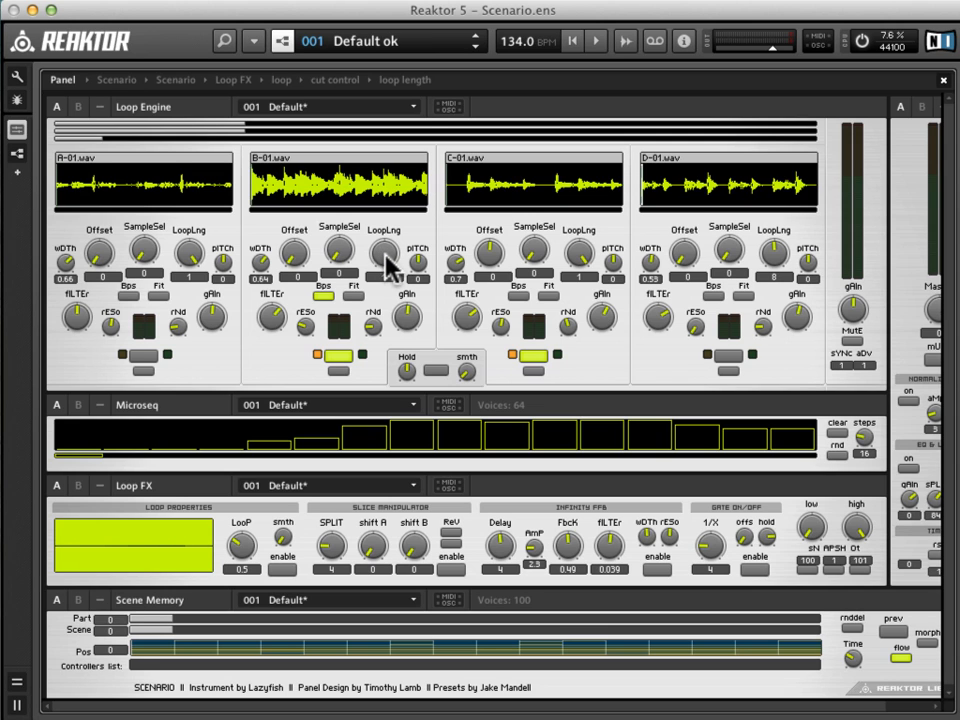
# Start playback and change loop B's sample selection to 1, loading B-02.wav.
pyautogui.press('space')
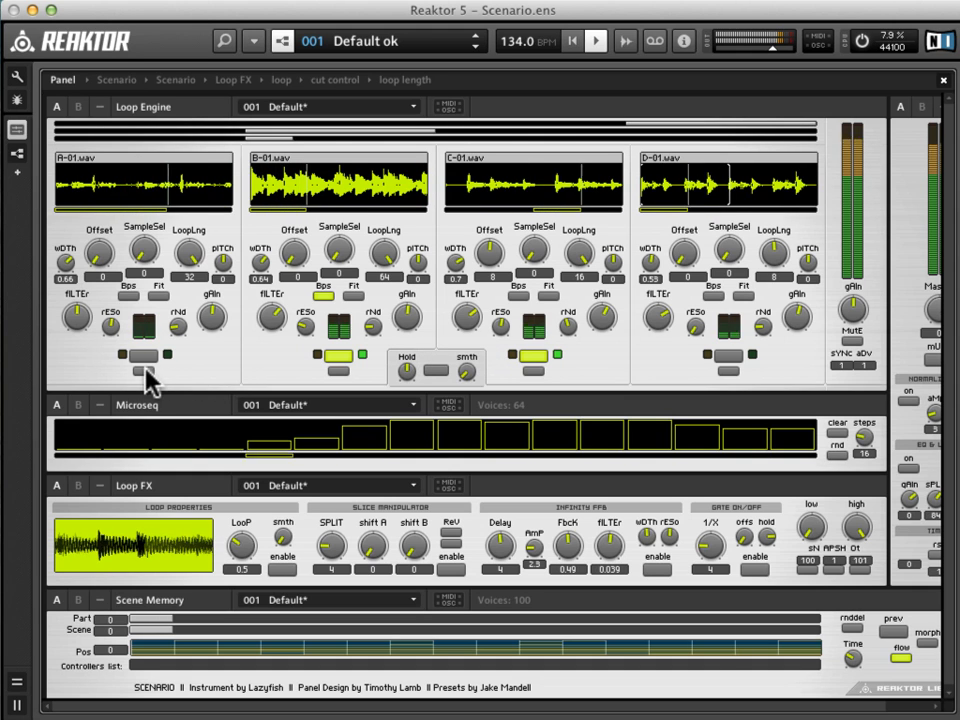
pyautogui.click(338, 252)
pyautogui.moveTo(330, 238)
pyautogui.mouseDown()
pyautogui.moveTo(321, 212)
pyautogui.moveTo(326, 229)
pyautogui.mouseUp()
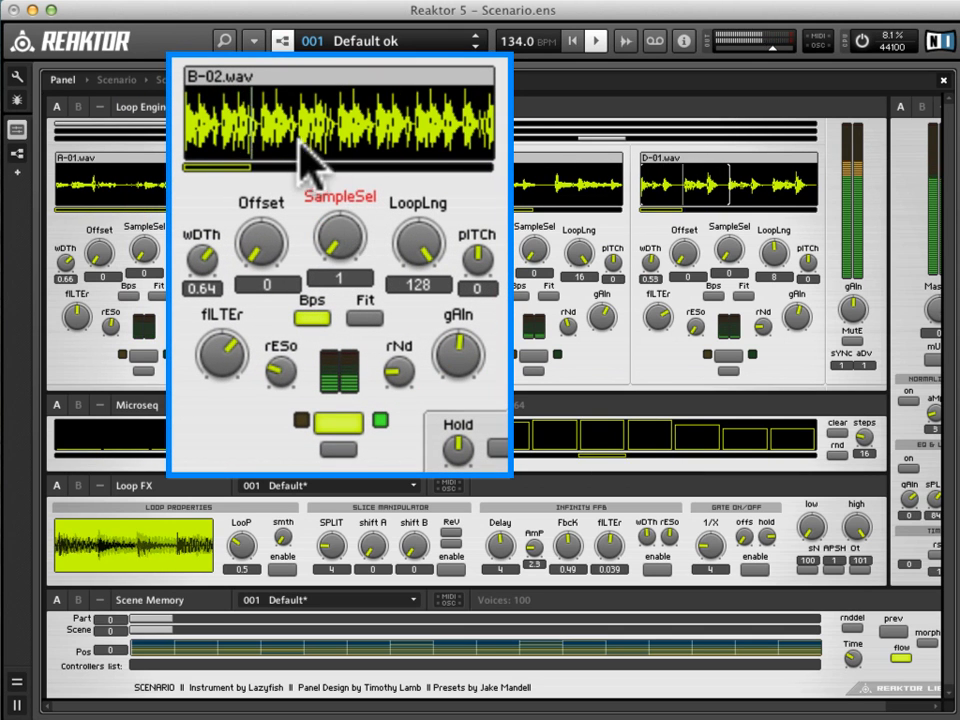
# Adjust loop B's start offset, finishing at 78.
pyautogui.moveTo(258, 262); pyautogui.dragTo(250, 180)
pyautogui.moveTo(260, 240); pyautogui.dragTo(262, 231)
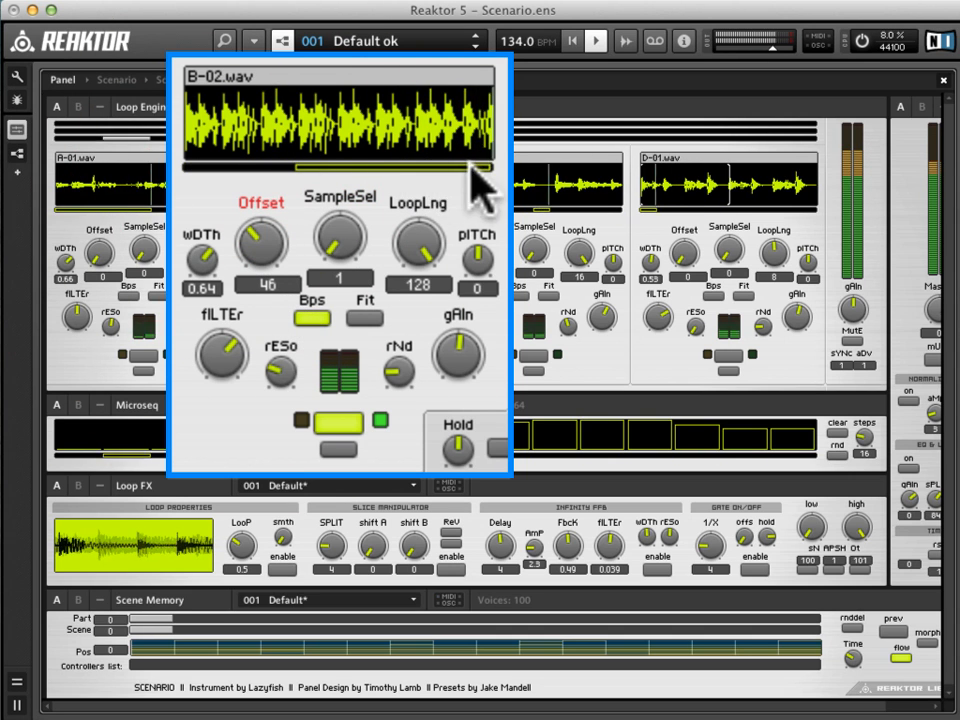
pyautogui.moveTo(262, 256); pyautogui.dragTo(283, 225)
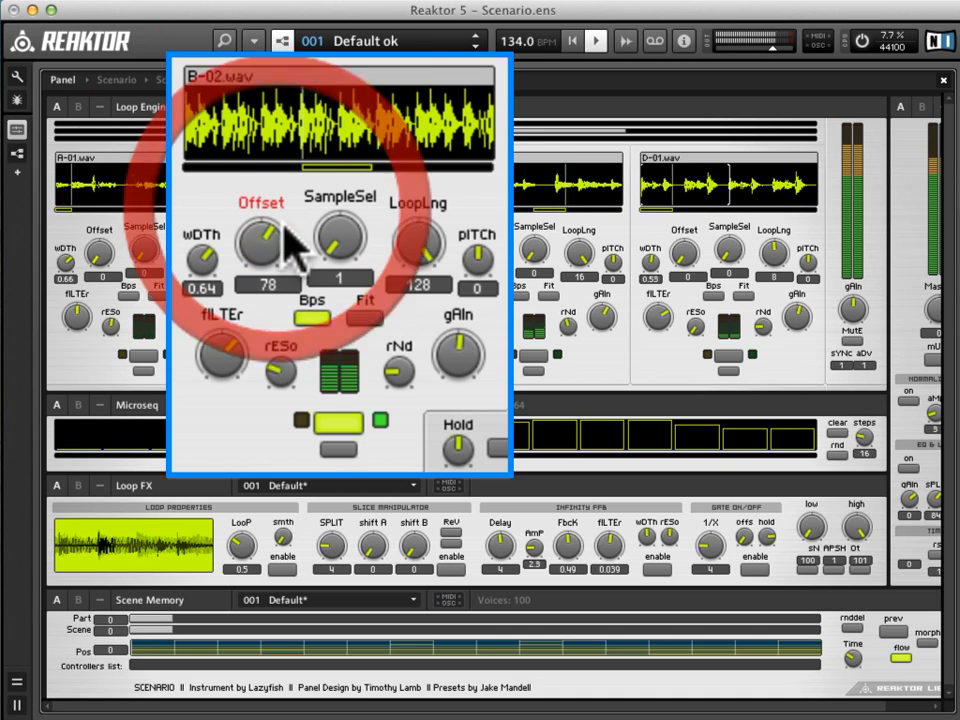
# Set loop B's loop length to 59 and try a pitch of -12 before resetting the pitch to 0.
pyautogui.moveTo(428, 190); pyautogui.dragTo(408, 270)
pyautogui.moveTo(470, 258); pyautogui.dragTo(487, 318)
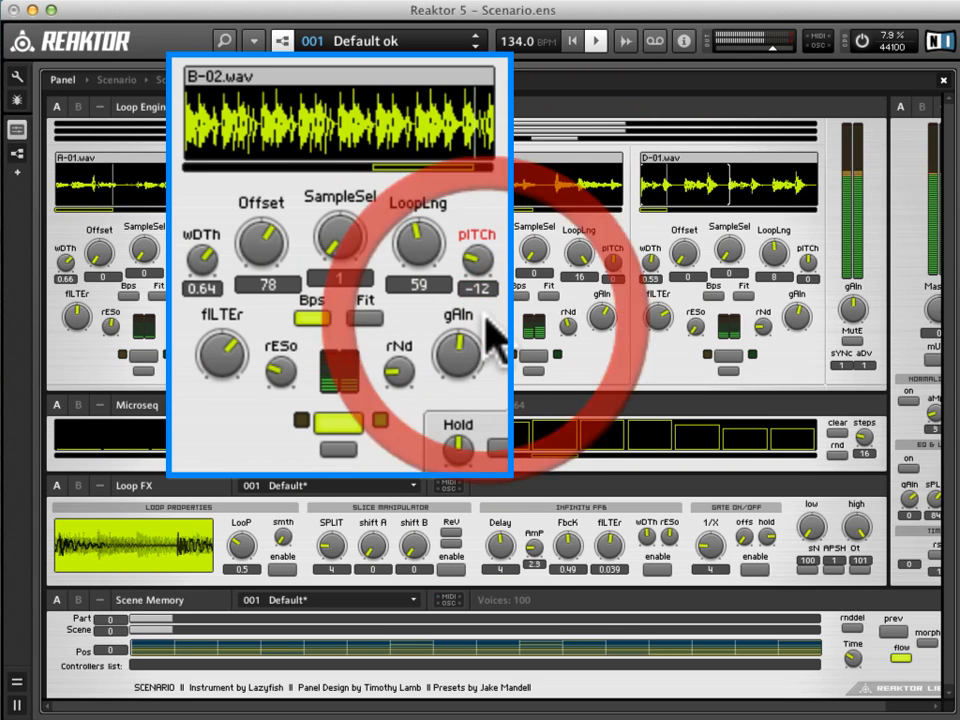
pyautogui.doubleClick(476, 262)
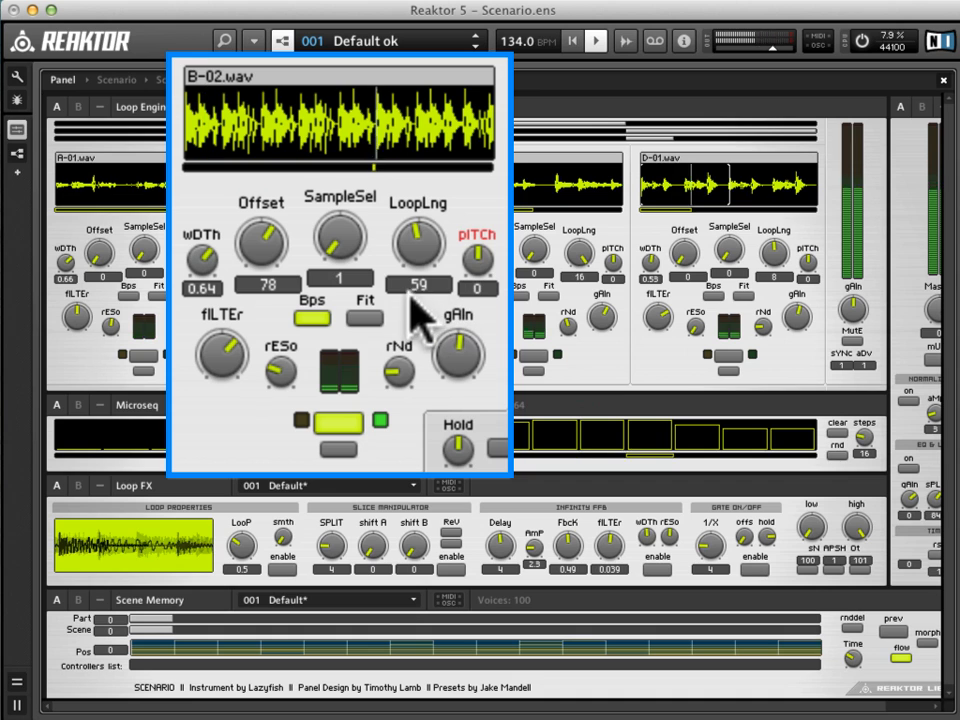
# Turn off Bps for loop B and shape its tone with a lower filter, width 0.4 and more resonance.
pyautogui.click(313, 318)
pyautogui.moveTo(231, 362)
pyautogui.mouseDown()
pyautogui.moveTo(221, 313)
pyautogui.moveTo(234, 396)
pyautogui.moveTo(258, 381)
pyautogui.moveTo(218, 355)
pyautogui.moveTo(221, 345)
pyautogui.mouseUp()
pyautogui.moveTo(198, 268)
pyautogui.mouseDown()
pyautogui.moveTo(221, 177)
pyautogui.moveTo(230, 232)
pyautogui.moveTo(215, 318)
pyautogui.moveTo(209, 312)
pyautogui.moveTo(227, 346)
pyautogui.moveTo(205, 258)
pyautogui.mouseUp()
pyautogui.moveTo(280, 370)
pyautogui.mouseDown()
pyautogui.moveTo(302, 328)
pyautogui.moveTo(214, 354)
pyautogui.mouseUp()
# Raise loop B's random amount to its maximum.
pyautogui.moveTo(396, 370); pyautogui.dragTo(428, 214)
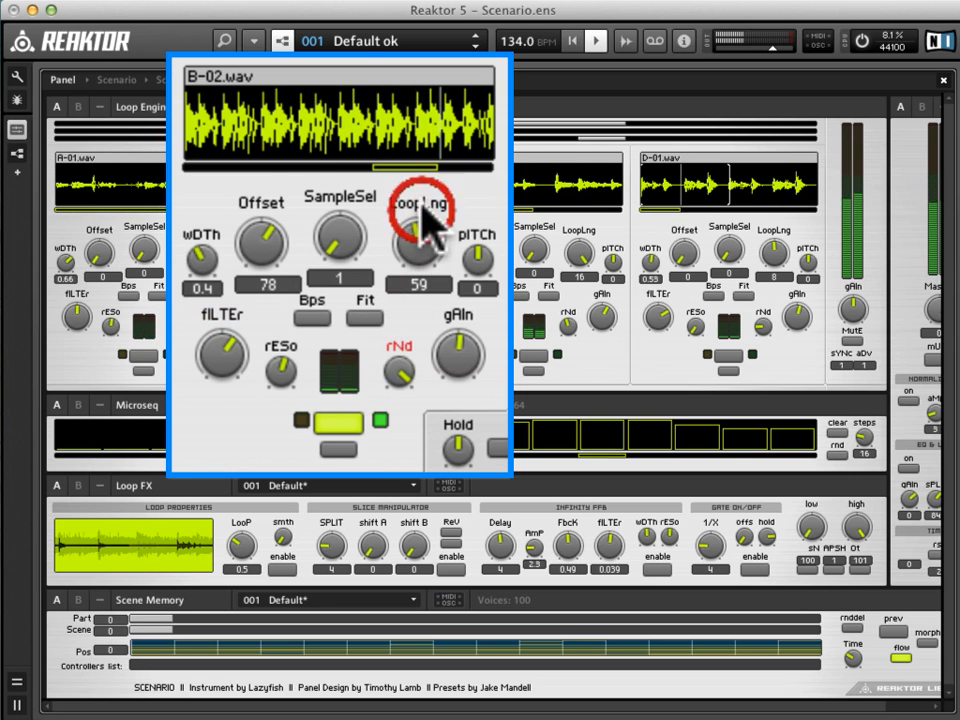
pyautogui.click(400, 366)
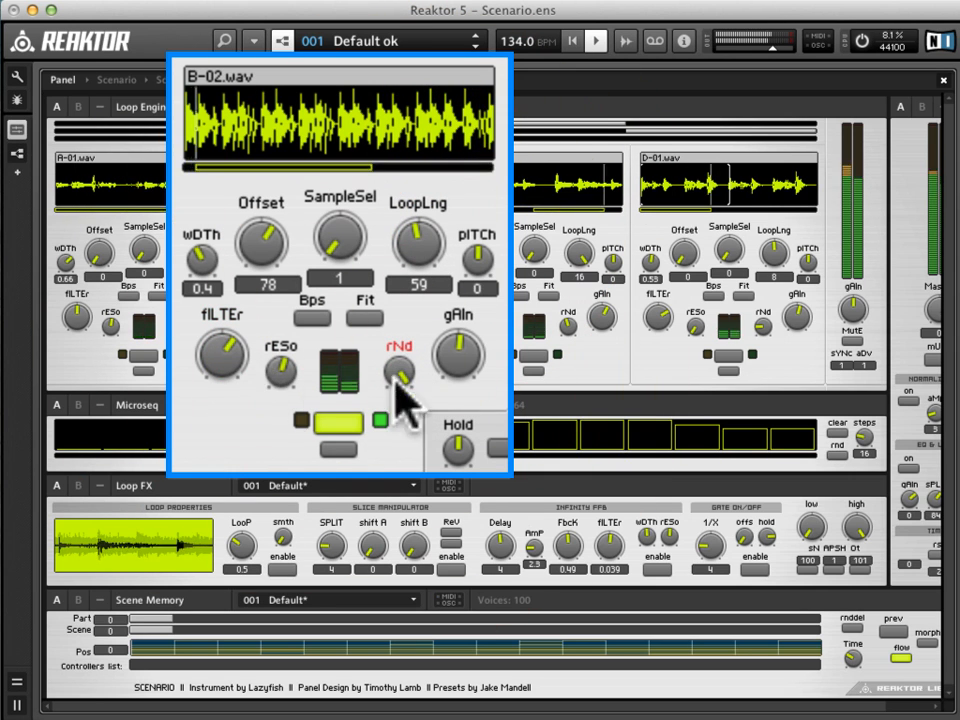
pyautogui.click(400, 380)
# Toggle loop B's playback and leave the loop switched off.
pyautogui.click(332, 421)
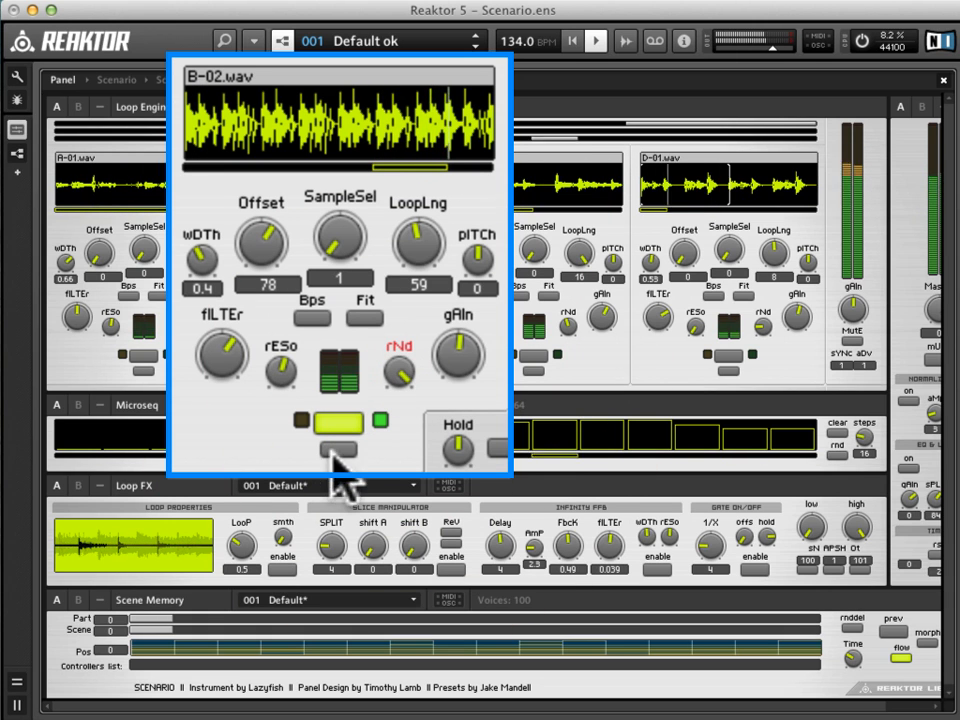
pyautogui.click(354, 414)
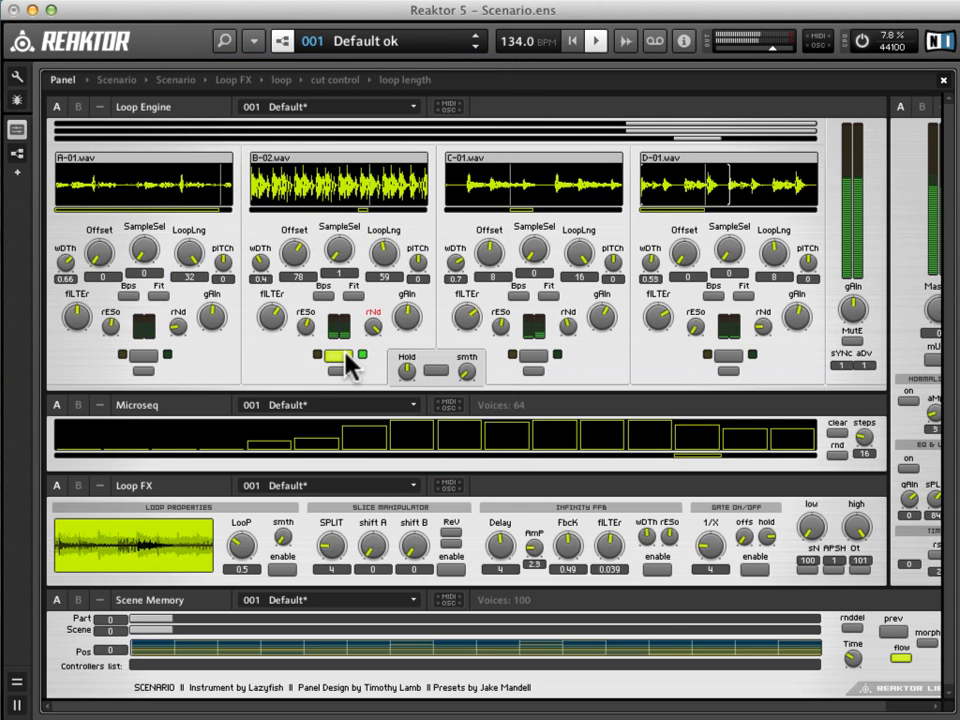
pyautogui.click(349, 362)
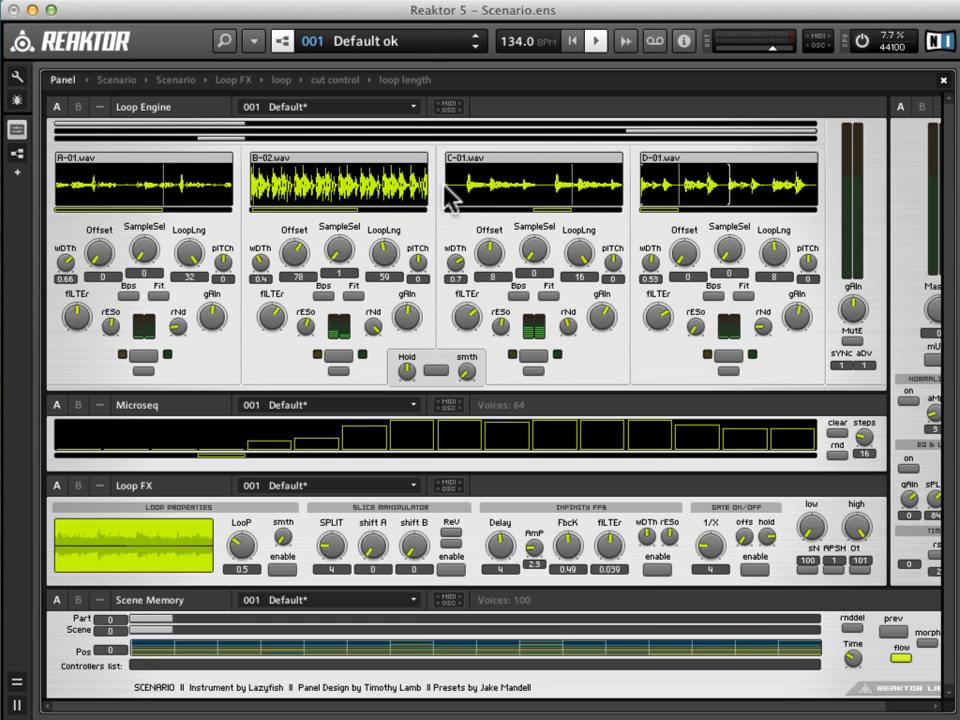
# Reload Scenario.ens from the factory Classics Grooveboxes folder to restore its original settings, and hide the browser.
pyautogui.click(226, 42)
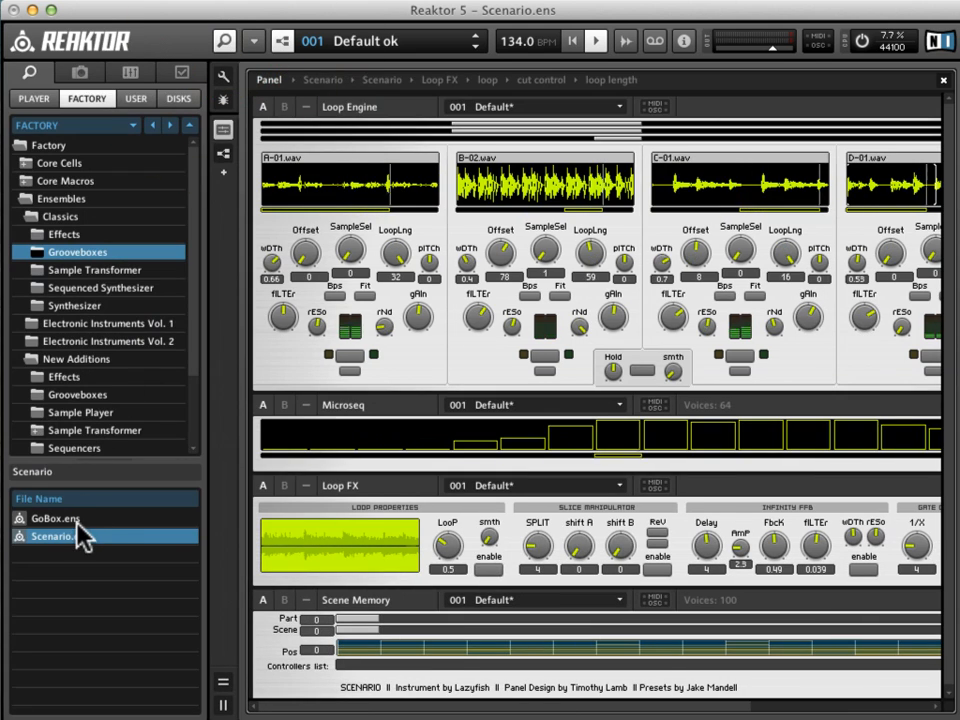
pyautogui.doubleClick(80, 536)
pyautogui.click(616, 242)
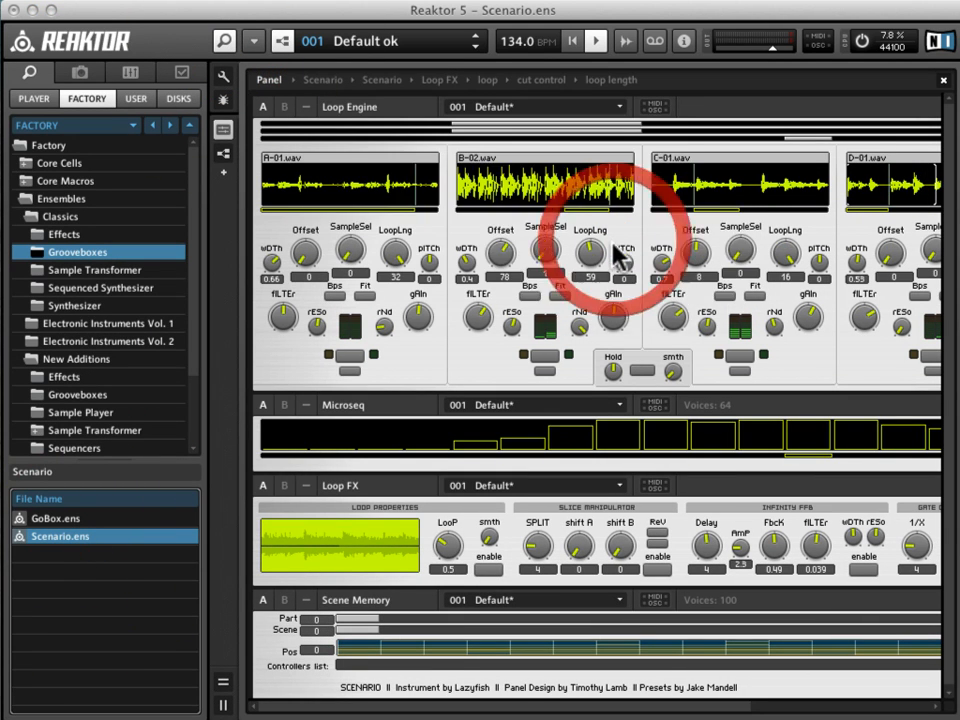
pyautogui.click(226, 42)
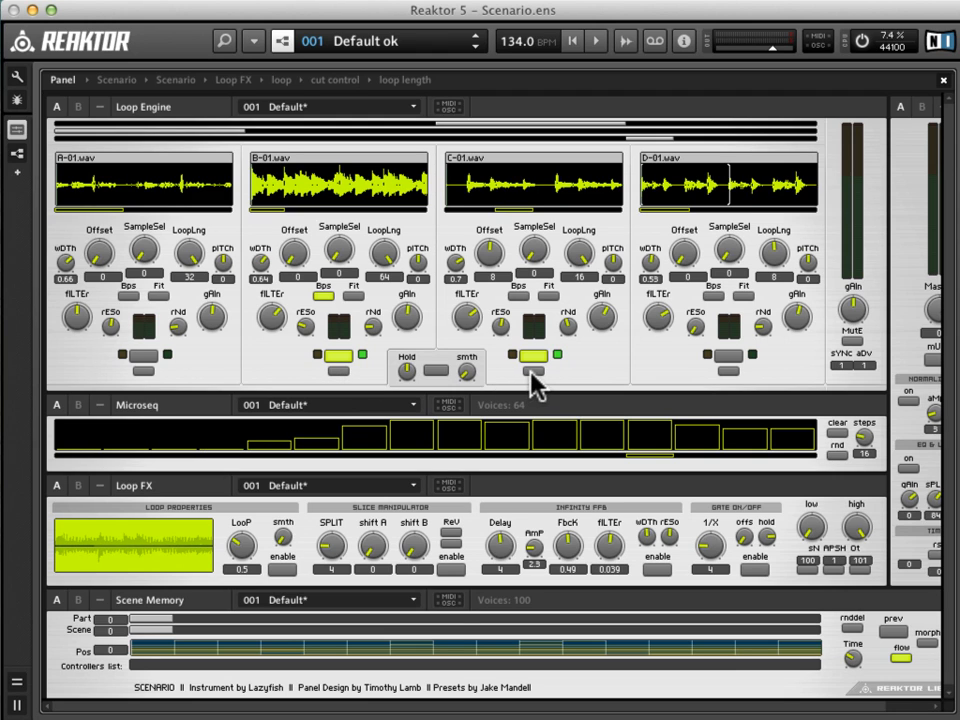
# Activate Microseq control for loop B, start playback and switch off loop C.
pyautogui.click(337, 371)
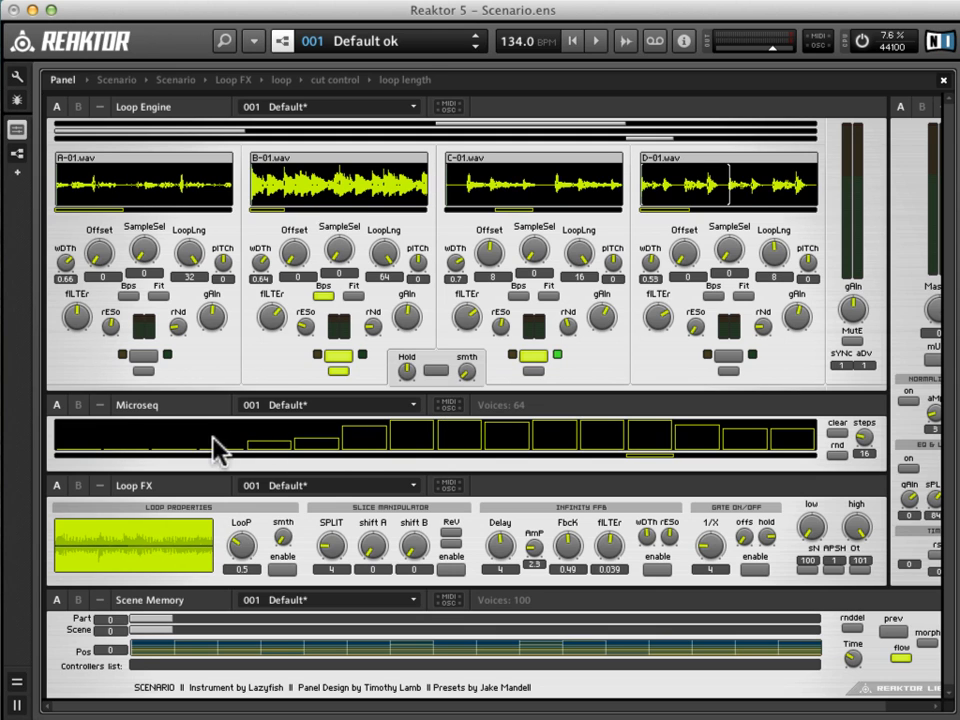
pyautogui.press('space')
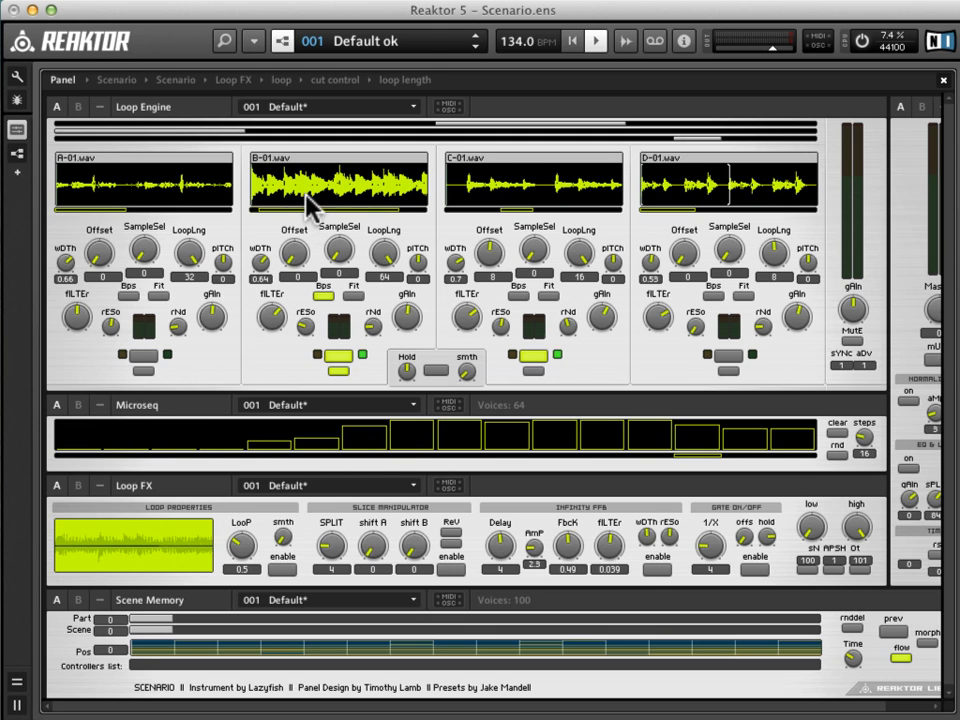
pyautogui.click(530, 355)
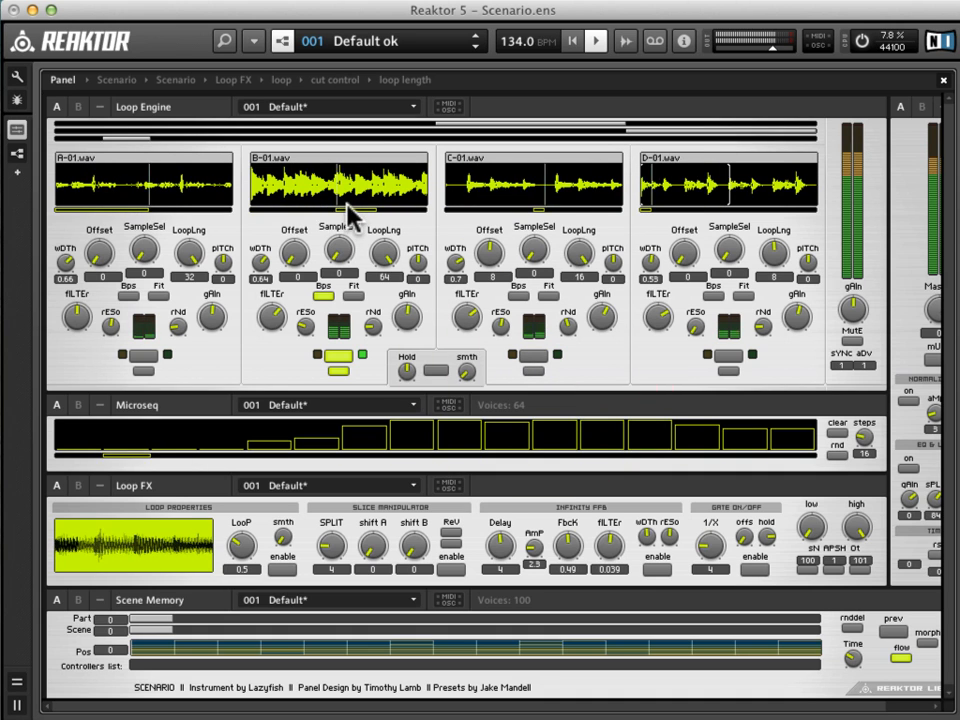
# Lower Microseq steps 8 to 11, raise steps 2, 3, 5 and 6, and switch off Microseq control of loop B.
pyautogui.moveTo(540, 434); pyautogui.dragTo(540, 443)
pyautogui.click(518, 437)
pyautogui.click(460, 438)
pyautogui.click(407, 437)
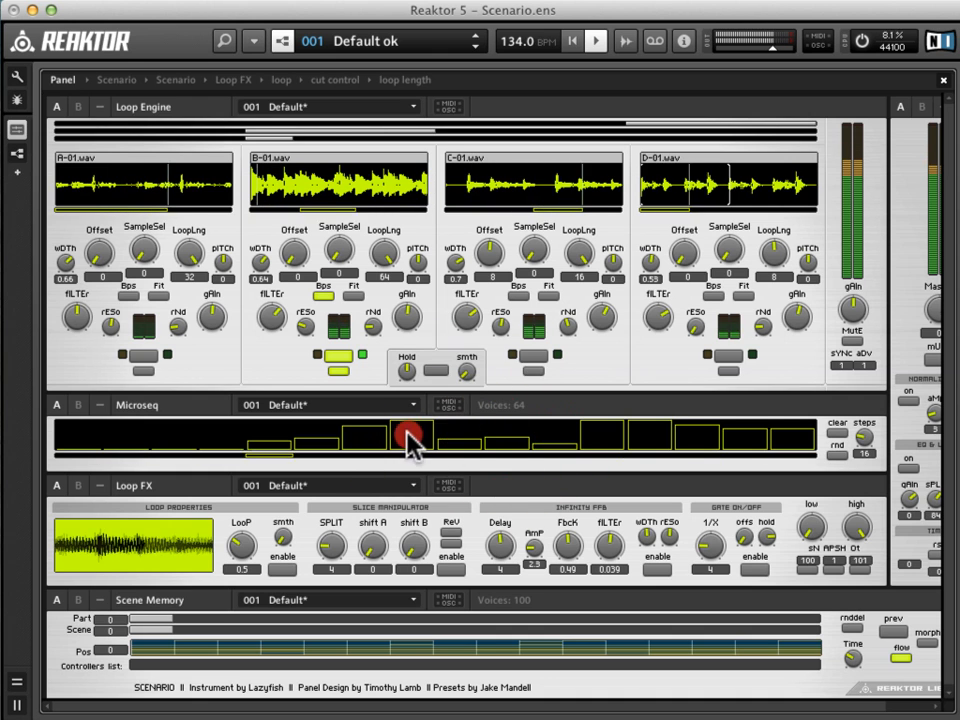
pyautogui.click(316, 425)
pyautogui.click(285, 438)
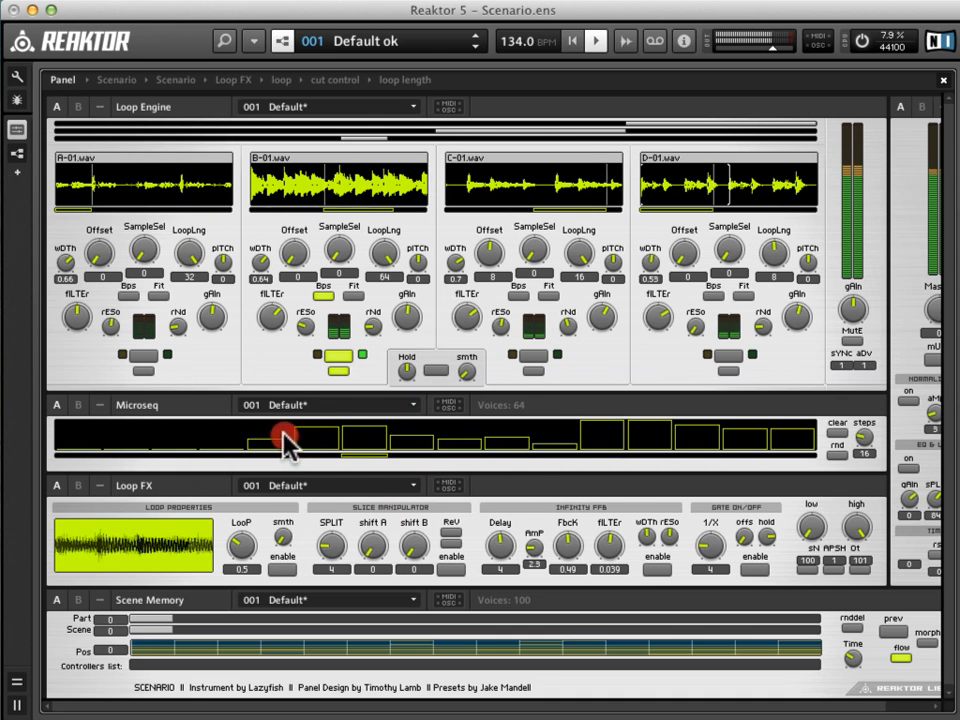
pyautogui.click(161, 428)
pyautogui.click(108, 437)
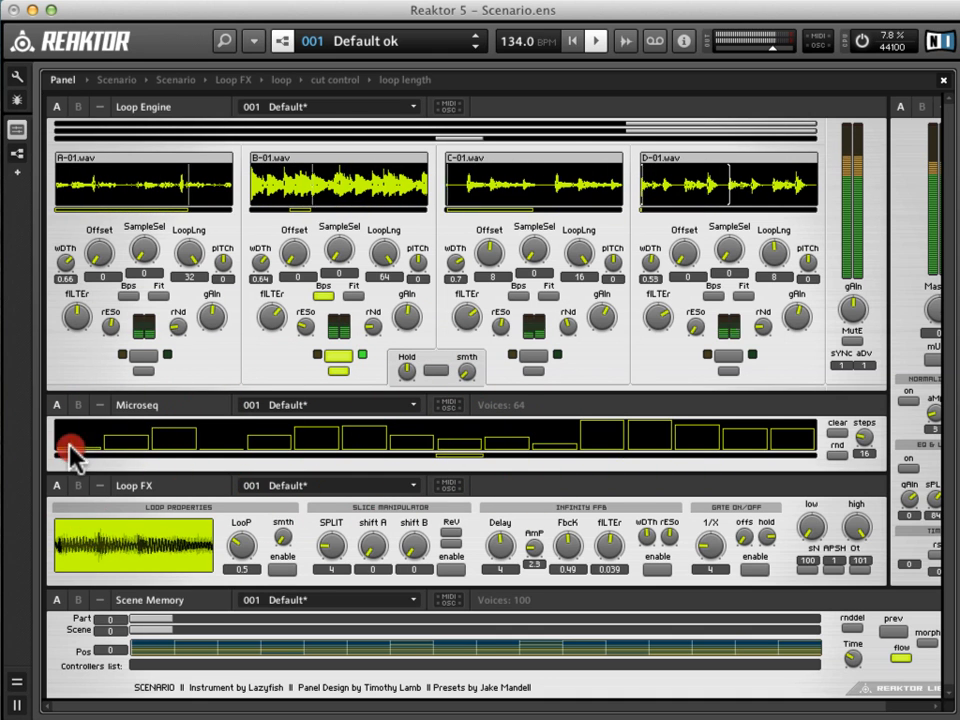
pyautogui.click(339, 372)
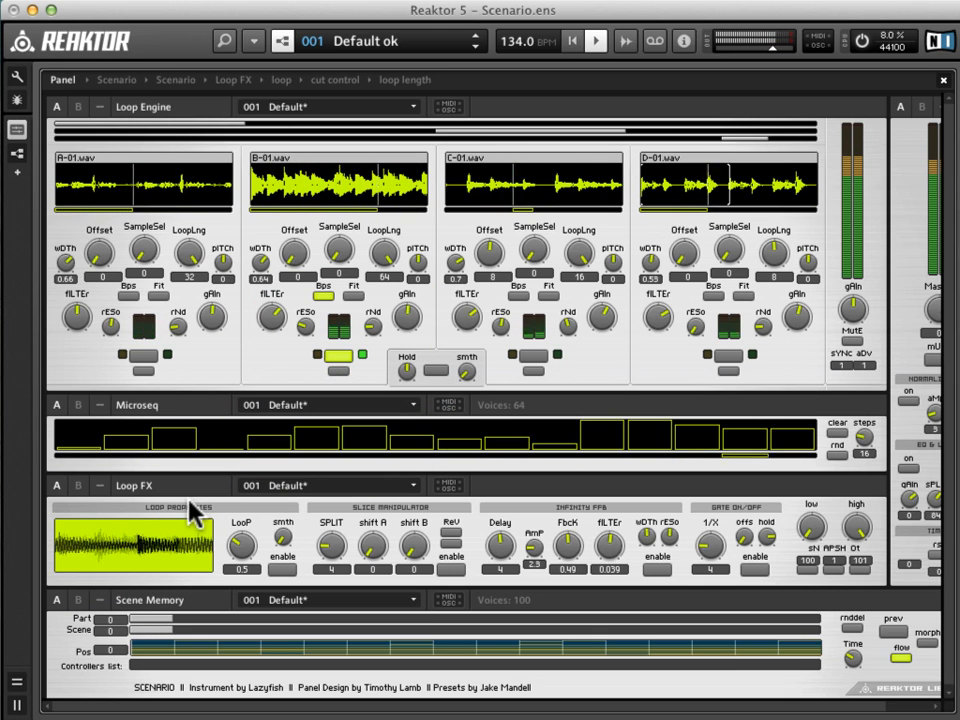
# Try the Loop FX loop at different lengths with more smoothing, set its length to 0.25 and leave it disabled.
pyautogui.click(276, 572)
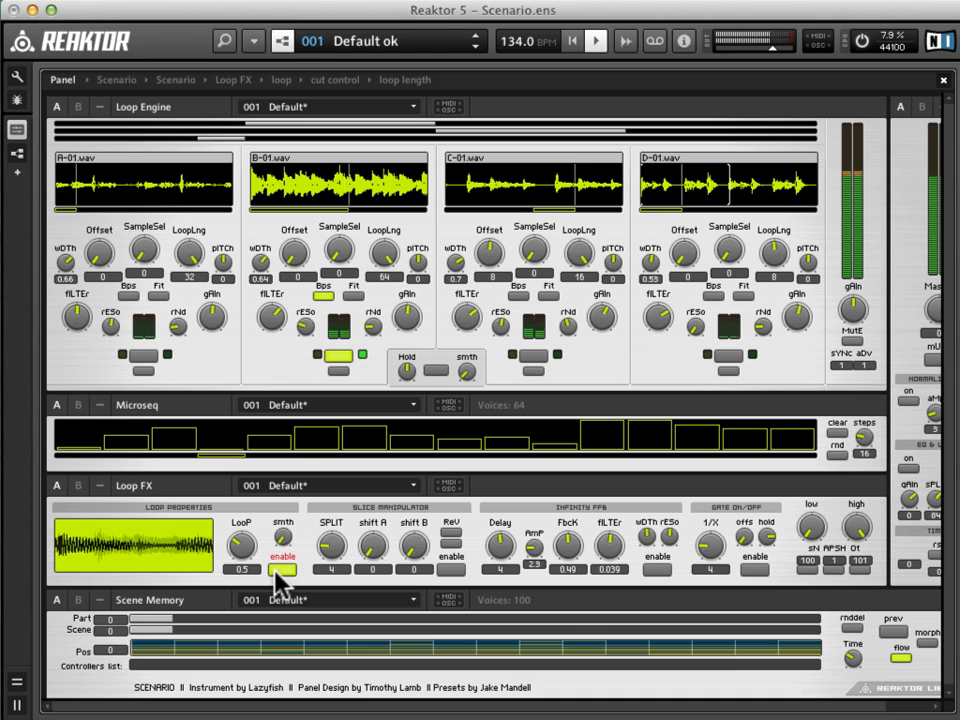
pyautogui.click(250, 551)
pyautogui.moveTo(249, 549); pyautogui.dragTo(291, 447)
pyautogui.click(280, 569)
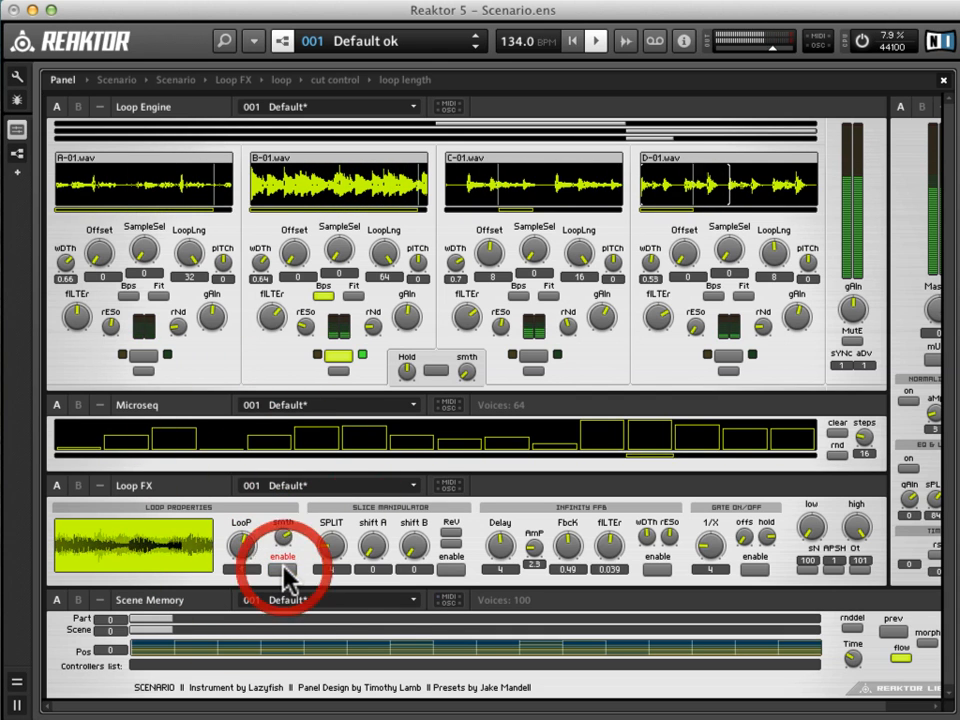
pyautogui.moveTo(241, 568); pyautogui.dragTo(252, 566)
pyautogui.click(282, 569)
# Try the Slice Manipulator with shift A set to 2 and reverse playback, and leave the effect disabled.
pyautogui.click(451, 570)
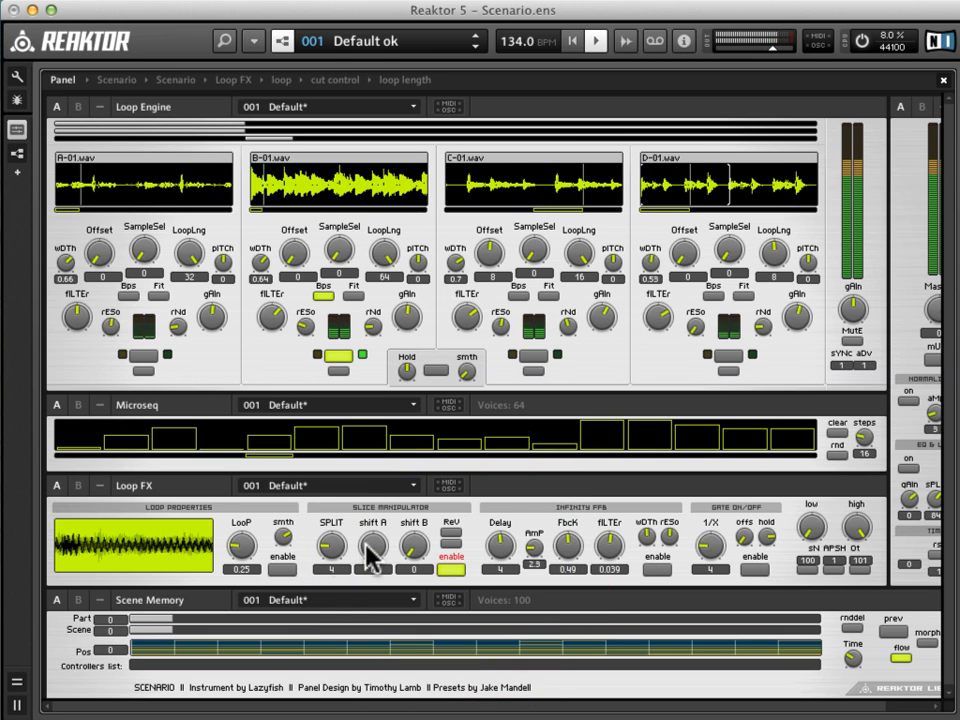
pyautogui.moveTo(381, 549); pyautogui.dragTo(381, 544)
pyautogui.click(449, 539)
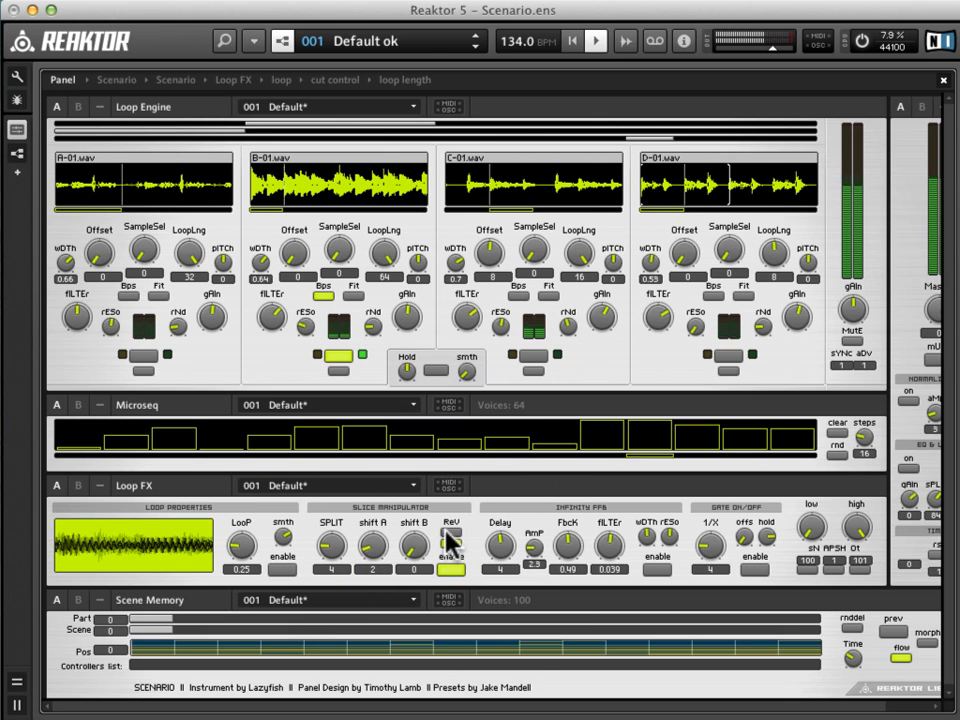
pyautogui.click(449, 564)
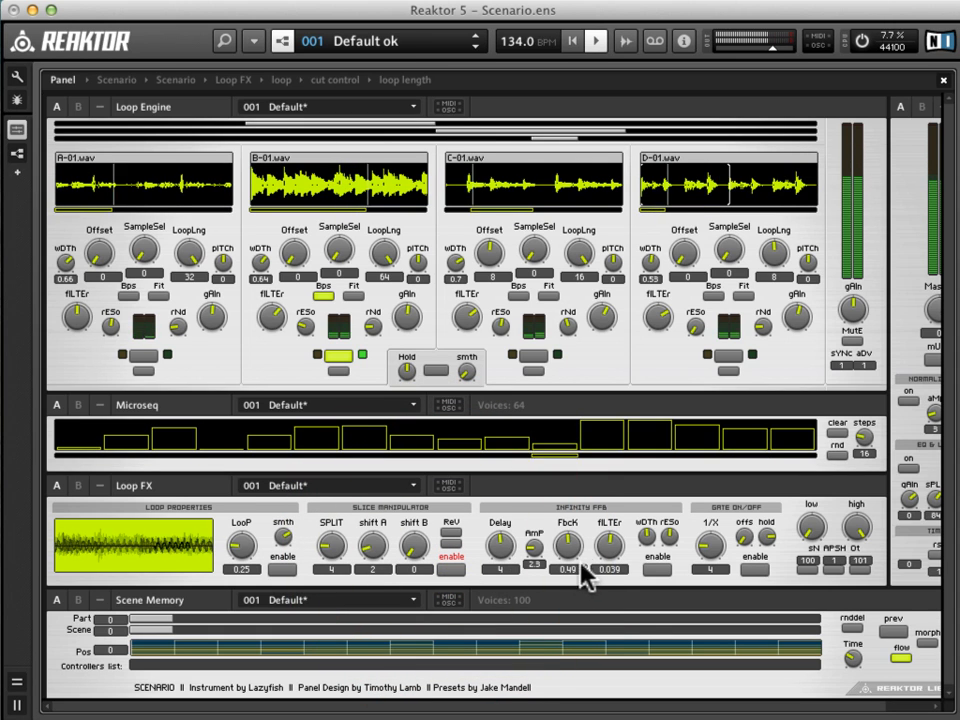
# Try the Infinity FFB effect with feedback at 0.79 and filter at 0.339, and leave it disabled.
pyautogui.click(663, 571)
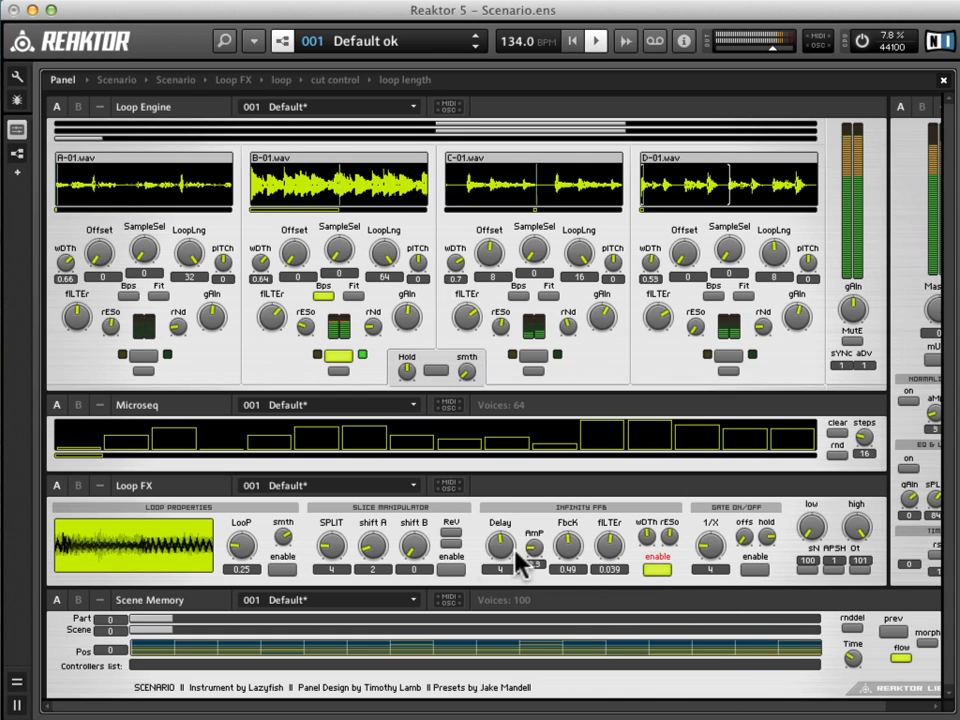
pyautogui.moveTo(569, 546); pyautogui.dragTo(570, 514)
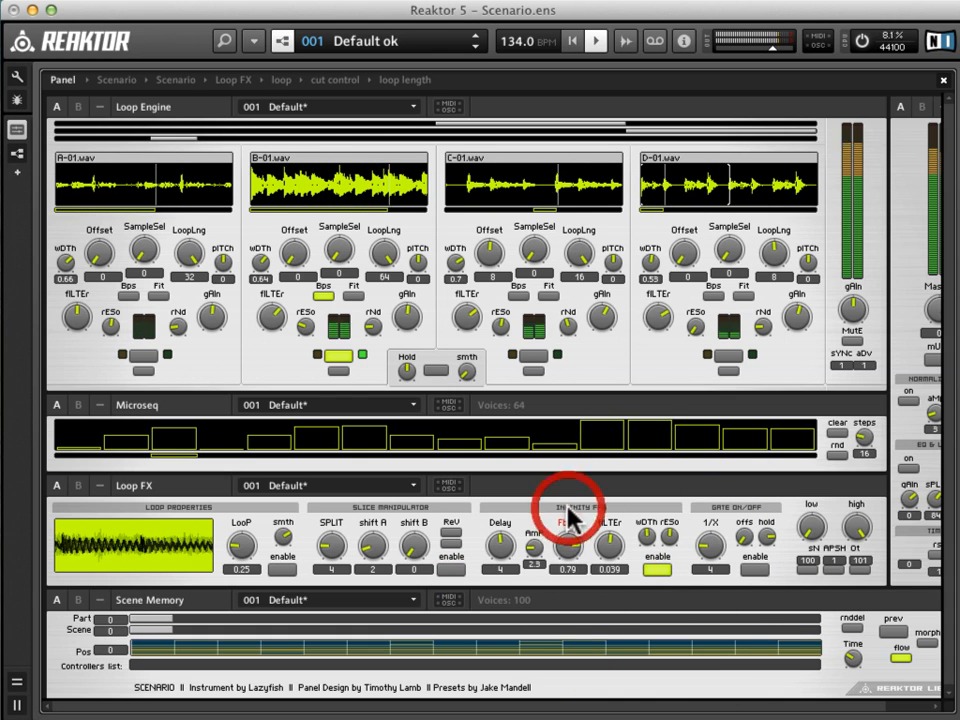
pyautogui.moveTo(606, 558); pyautogui.dragTo(607, 540)
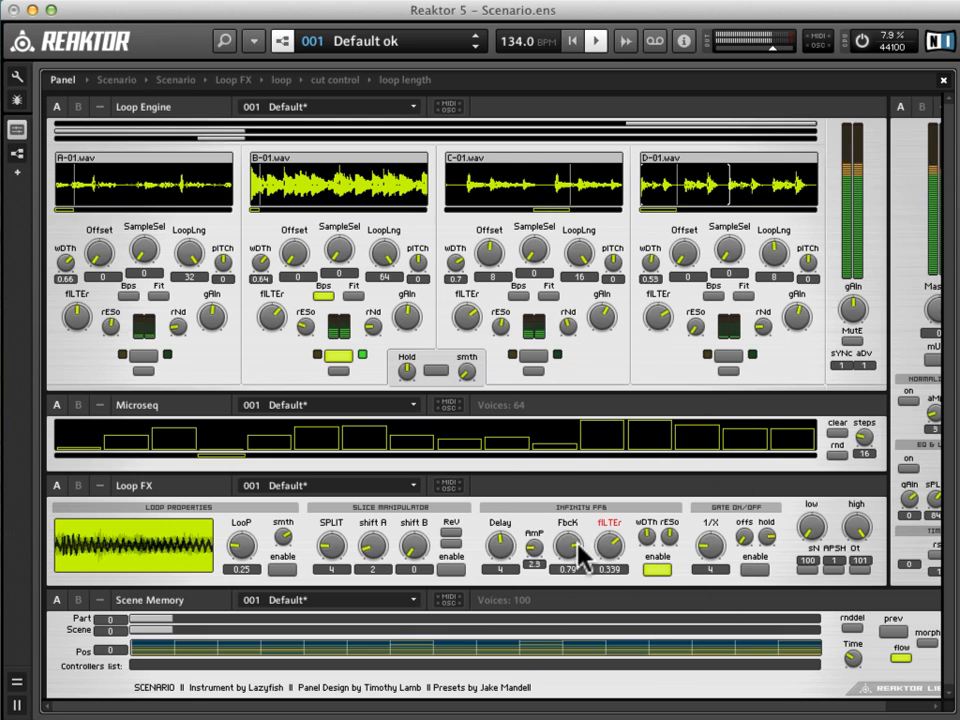
pyautogui.click(657, 570)
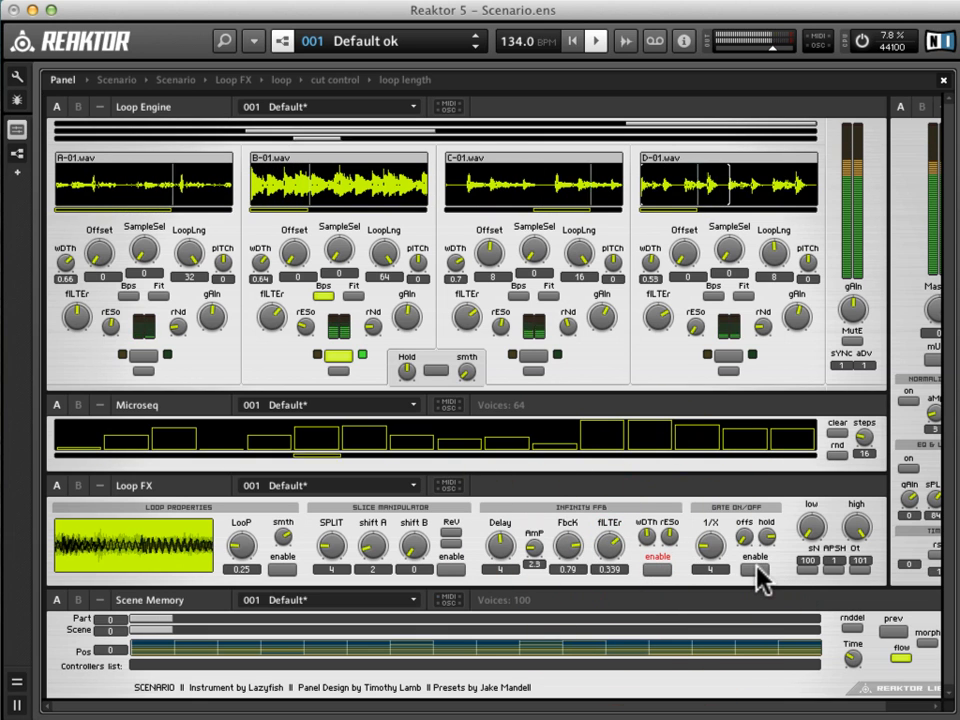
# Try the gate effect while adjusting its 1/X rate and hold, and leave it disabled.
pyautogui.click(758, 570)
pyautogui.moveTo(708, 545); pyautogui.dragTo(767, 539)
pyautogui.click(766, 537)
pyautogui.click(749, 571)
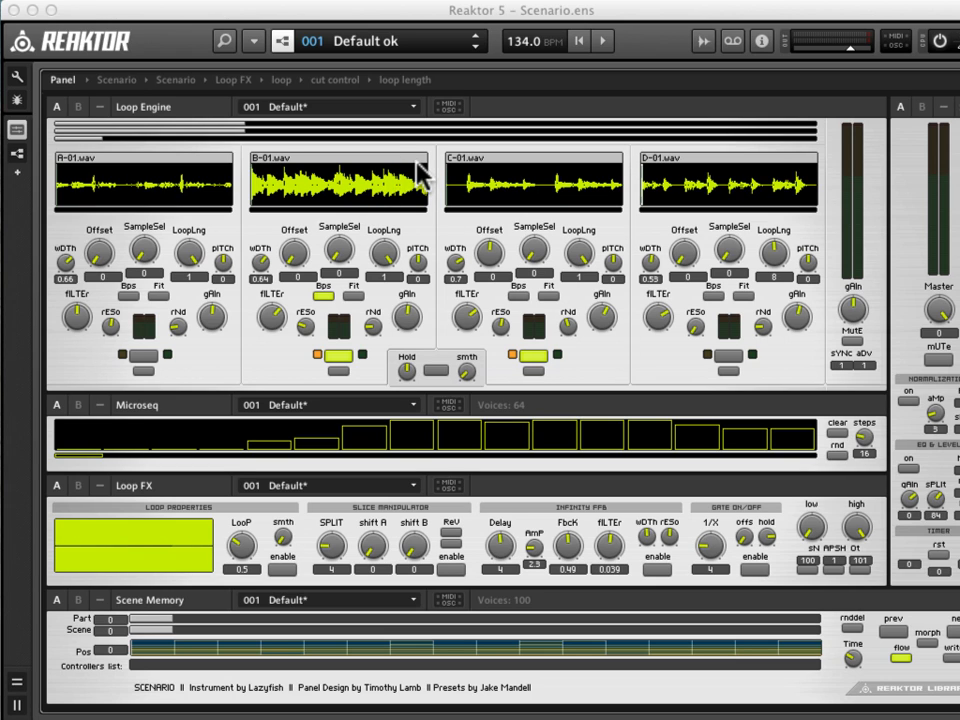
# Play the ensemble from the transport to hear the default loops, and stop playback.
pyautogui.click(605, 41)
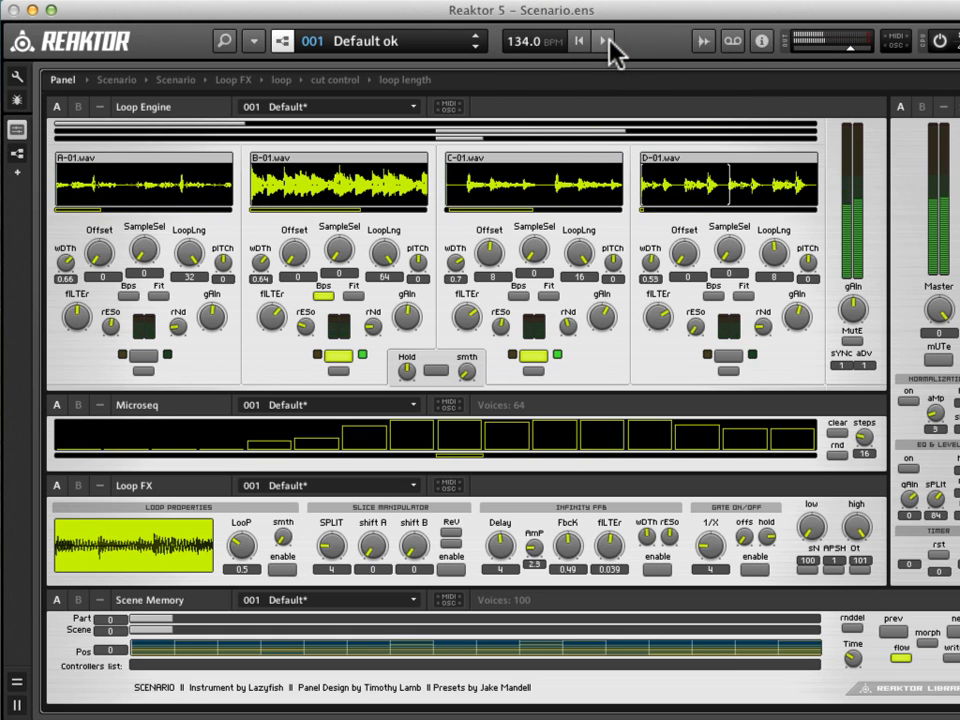
pyautogui.click(605, 41)
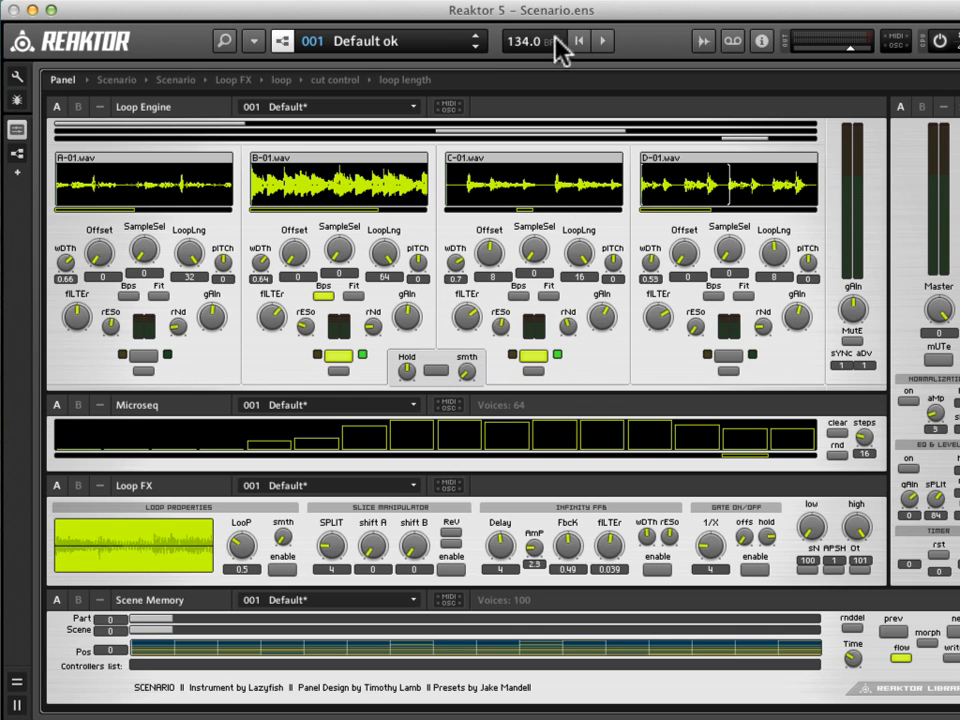
# Show the sample map editor and replace the second loop's sample map with Scenario Loops_MASCHINE.map.
pyautogui.click(706, 42)
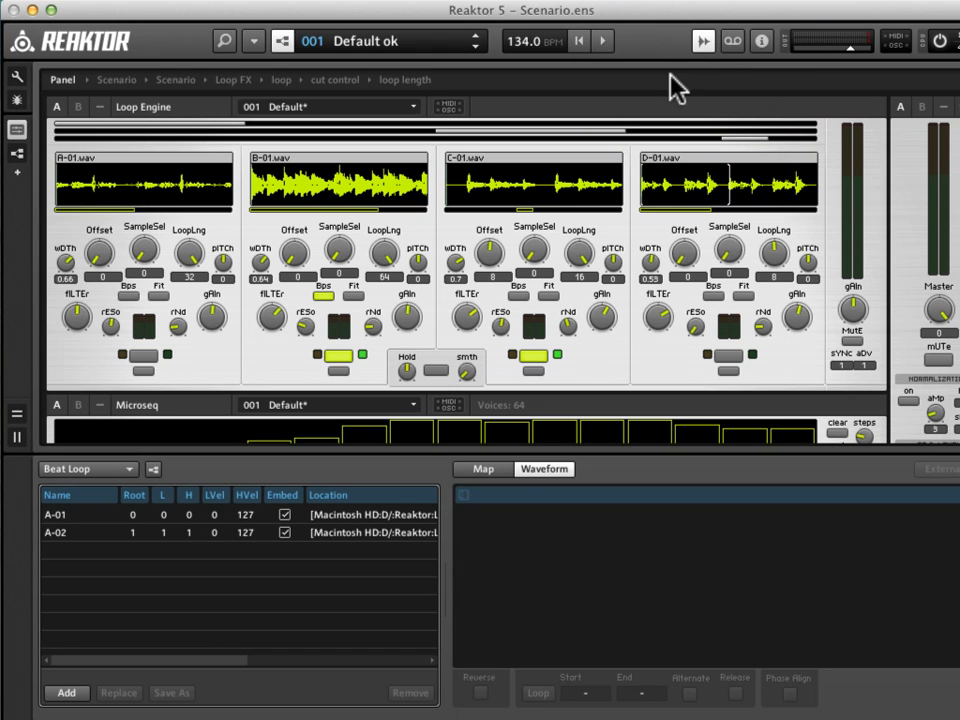
pyautogui.click(325, 178)
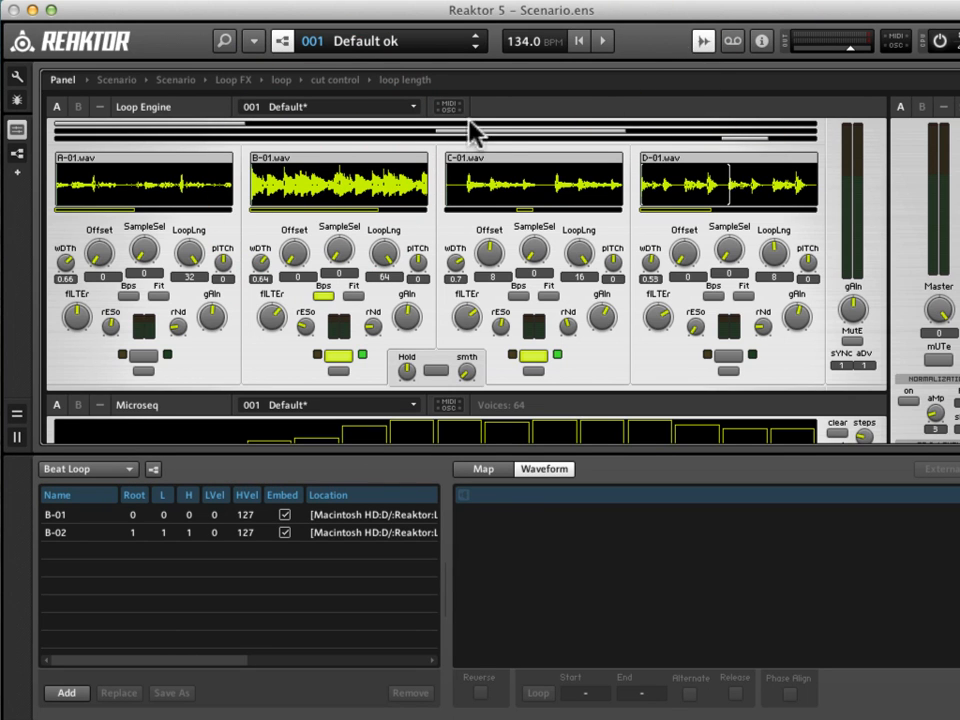
pyautogui.rightClick(313, 193)
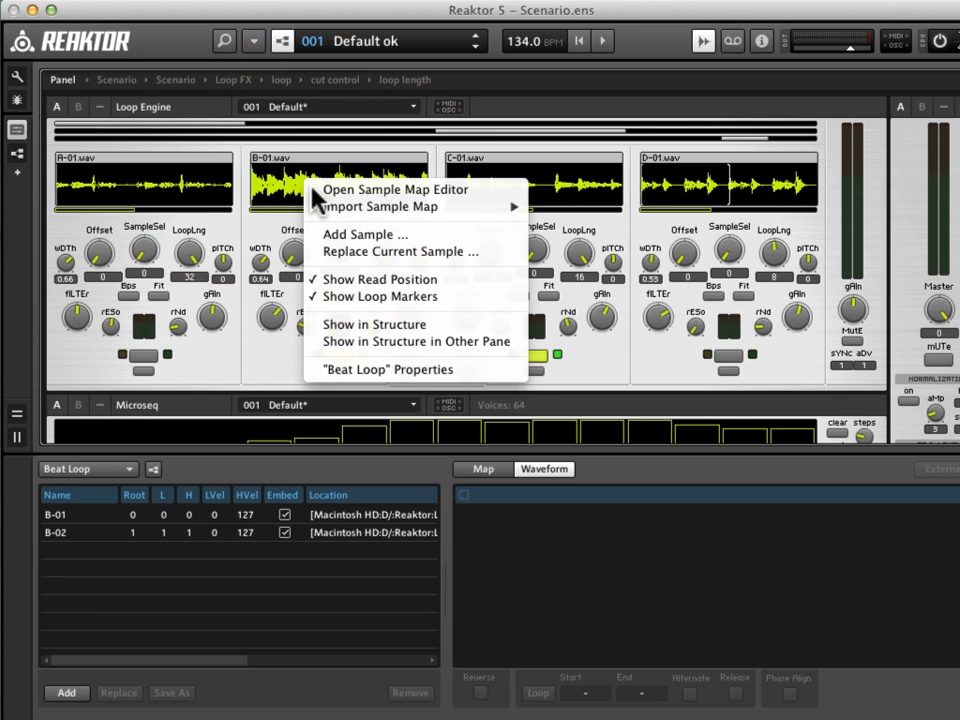
pyautogui.moveTo(349, 208)
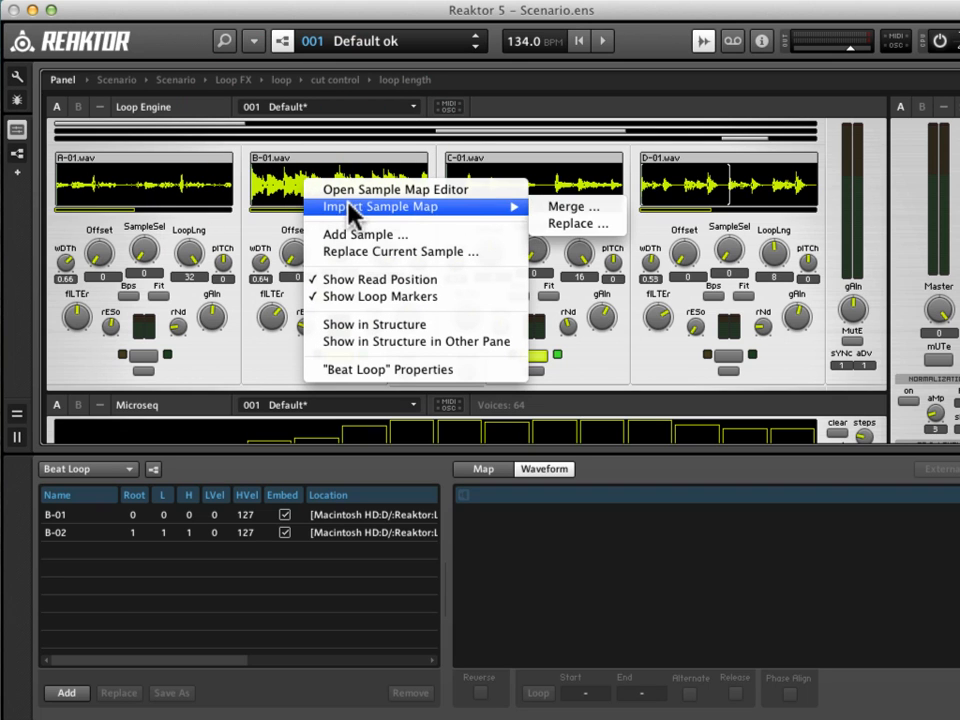
pyautogui.click(570, 224)
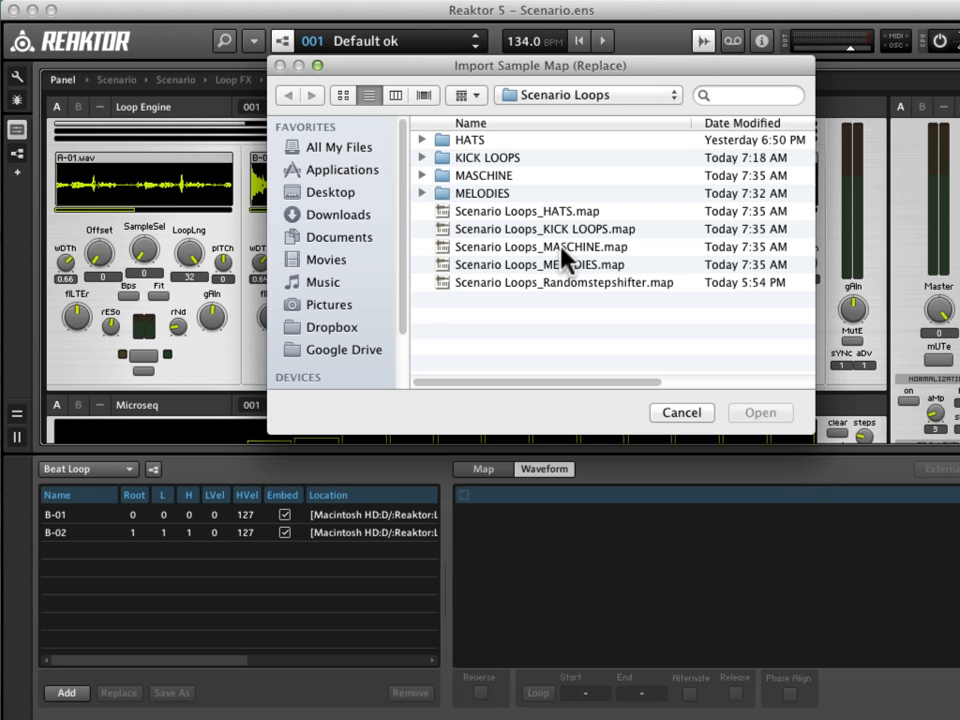
pyautogui.click(564, 248)
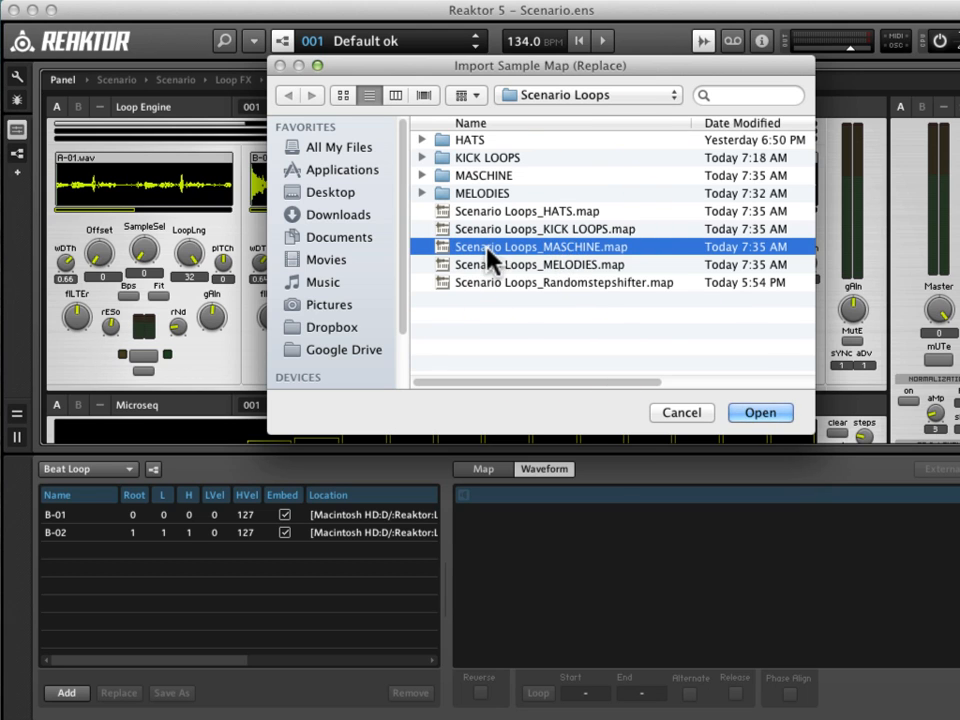
pyautogui.click(762, 413)
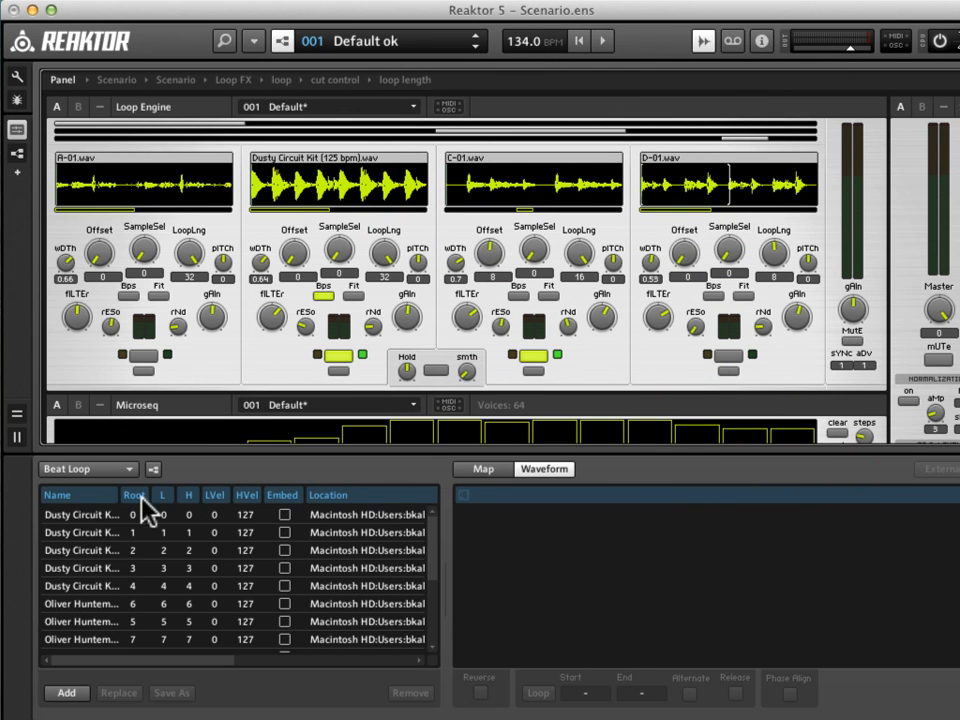
# Preview several of the imported Maschine loops in the second loop's sample map list, from the first entries to the end.
pyautogui.click(104, 514)
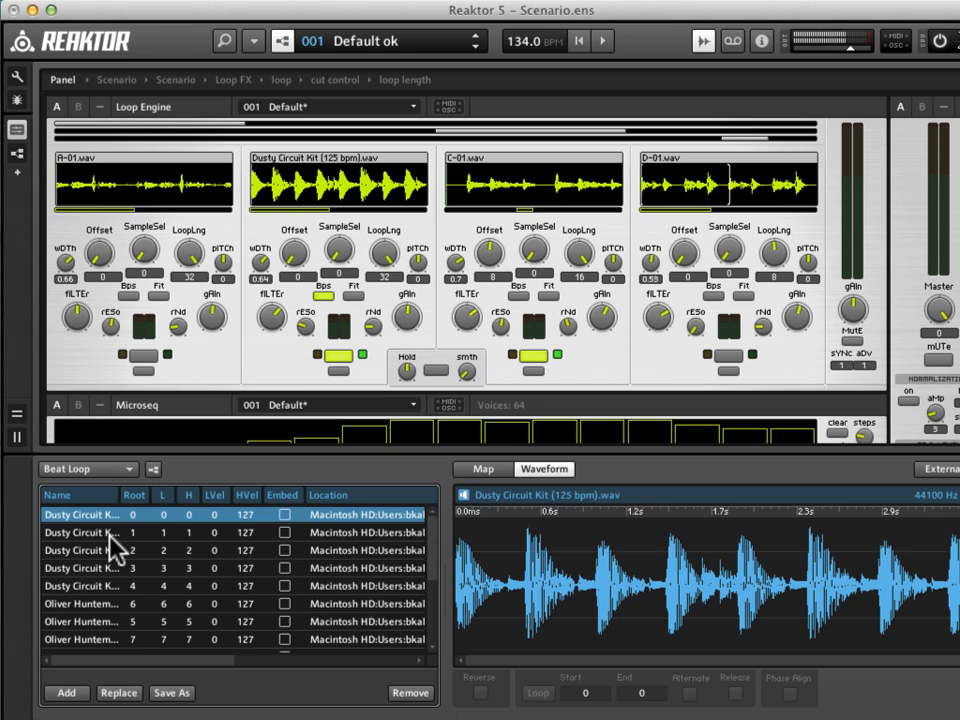
pyautogui.click(109, 535)
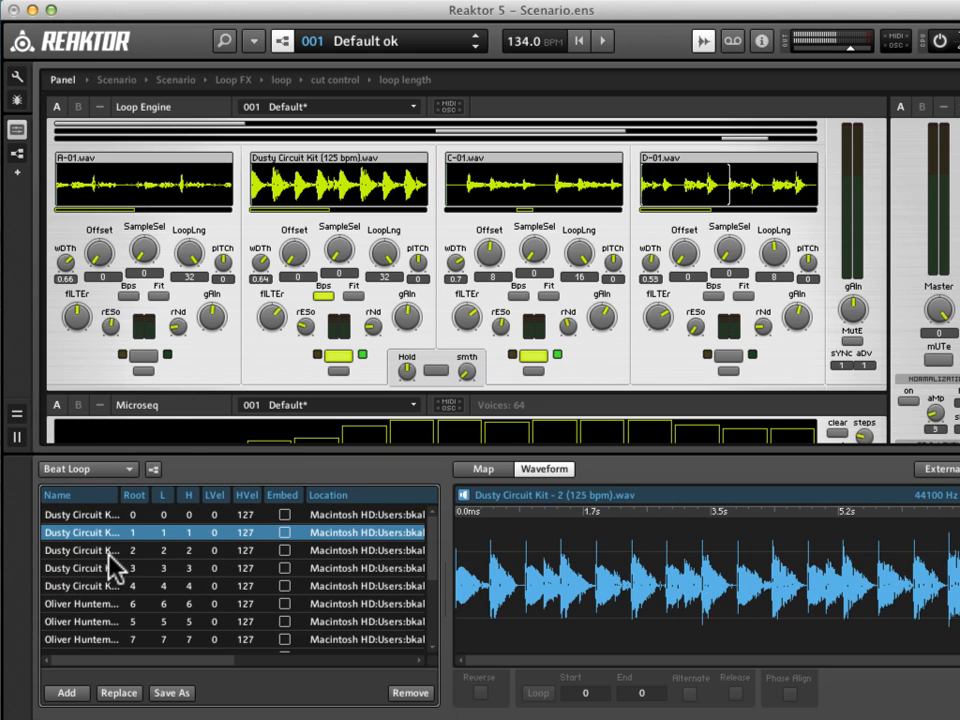
pyautogui.click(100, 604)
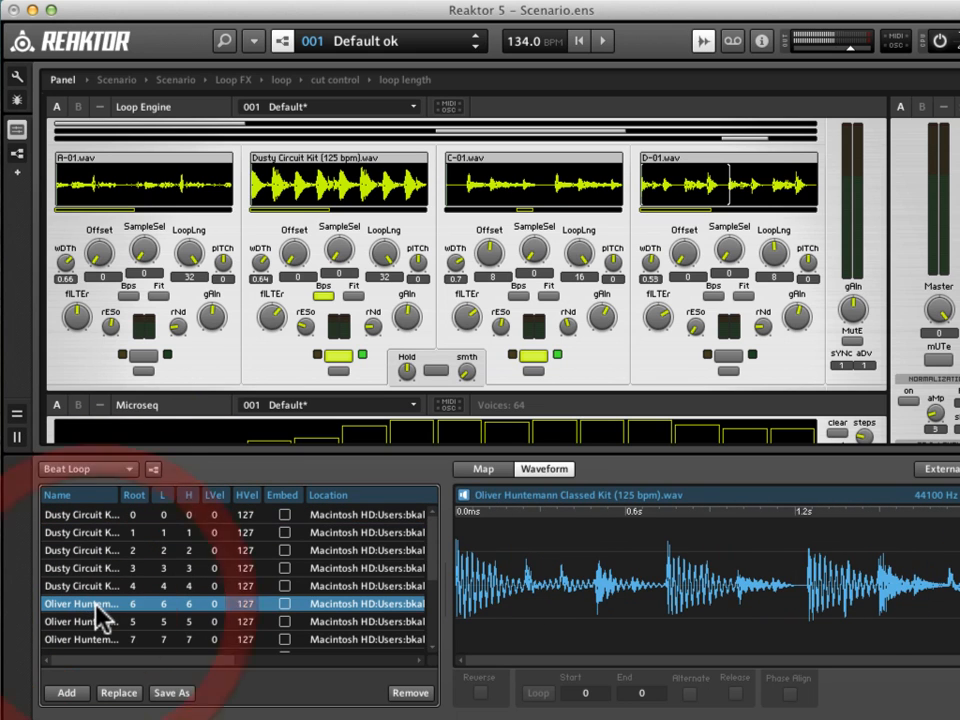
pyautogui.click(124, 568)
pyautogui.scroll(-3, 132, 585)
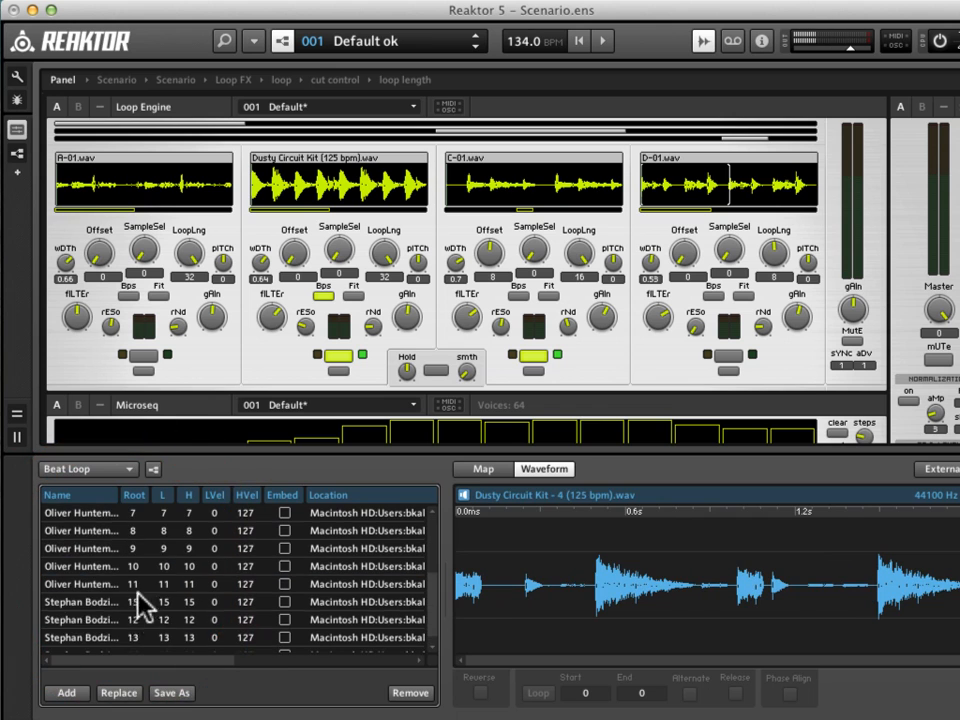
pyautogui.click(132, 620)
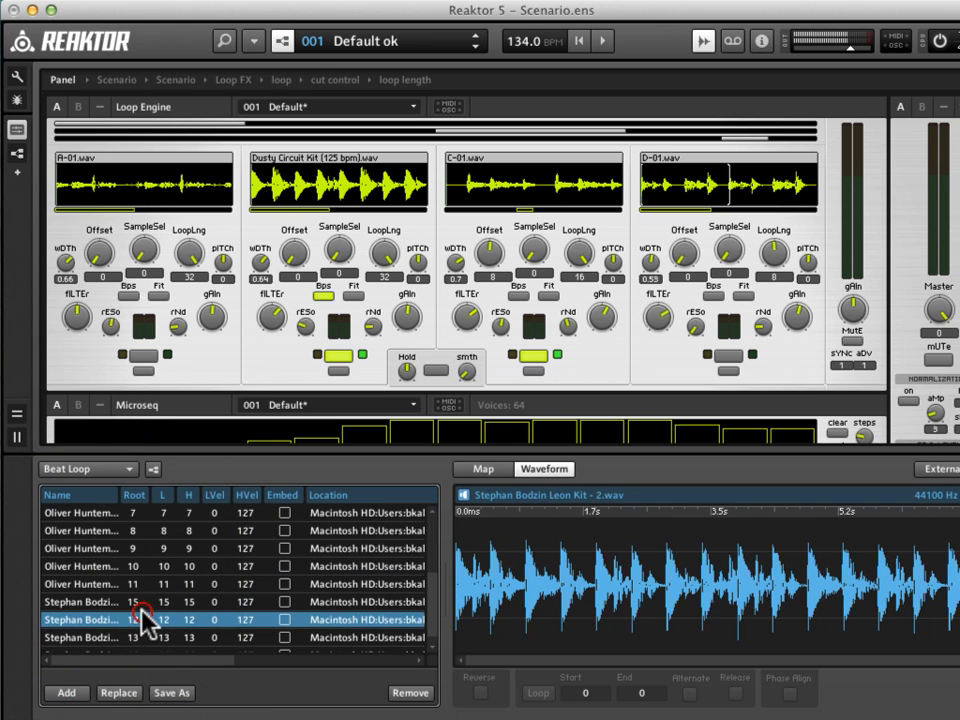
pyautogui.click(122, 602)
pyautogui.click(124, 566)
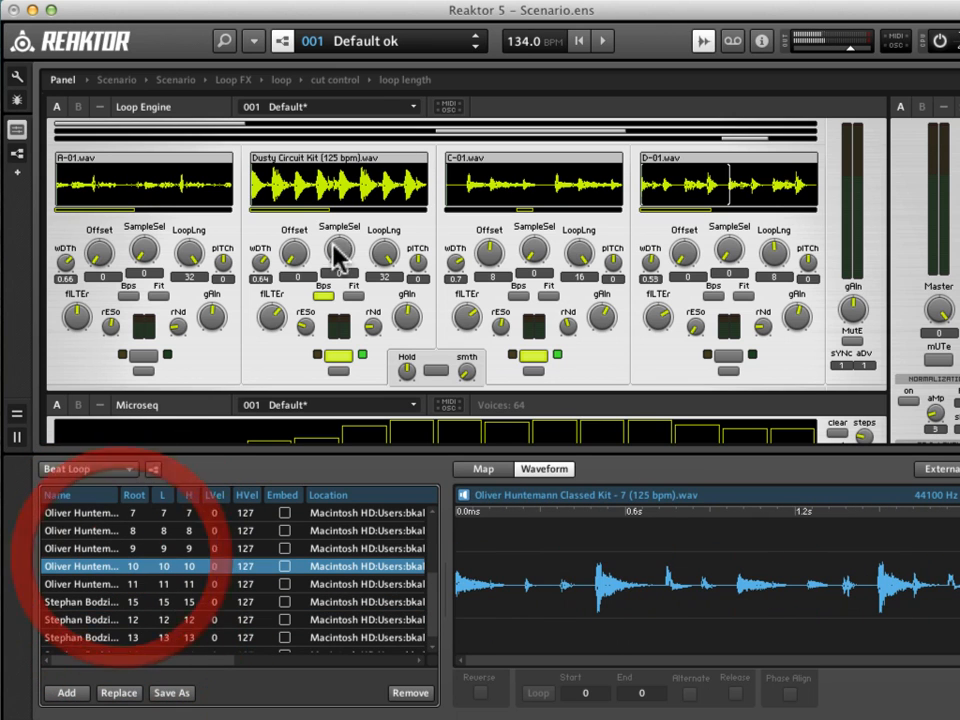
# Set the tempo to 125 BPM, and start playback with the third loop switched off.
pyautogui.doubleClick(520, 44)
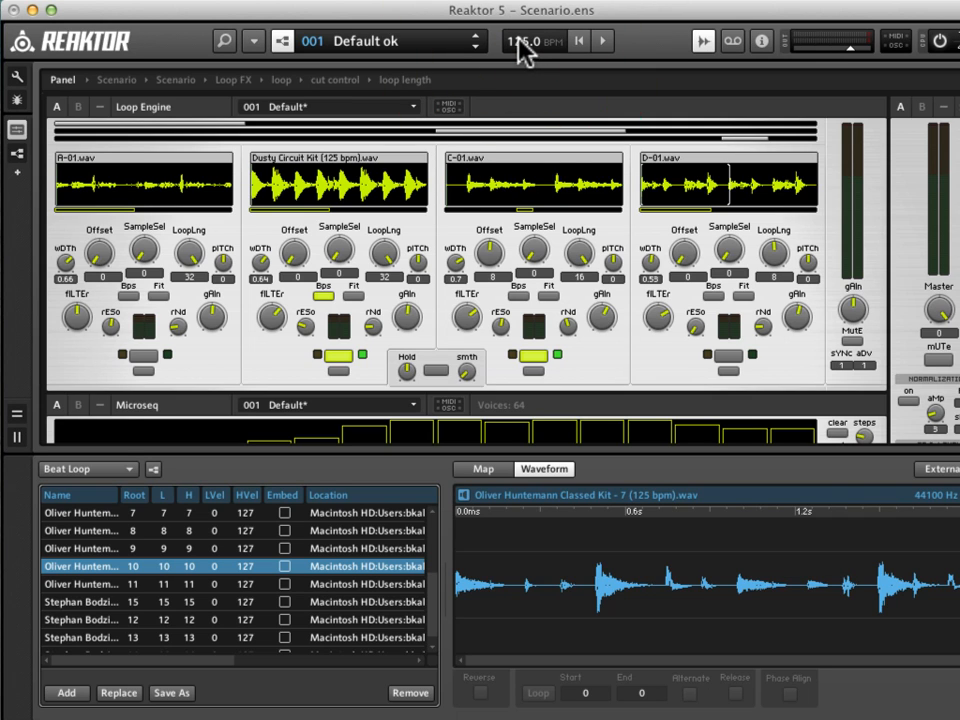
pyautogui.press('space')
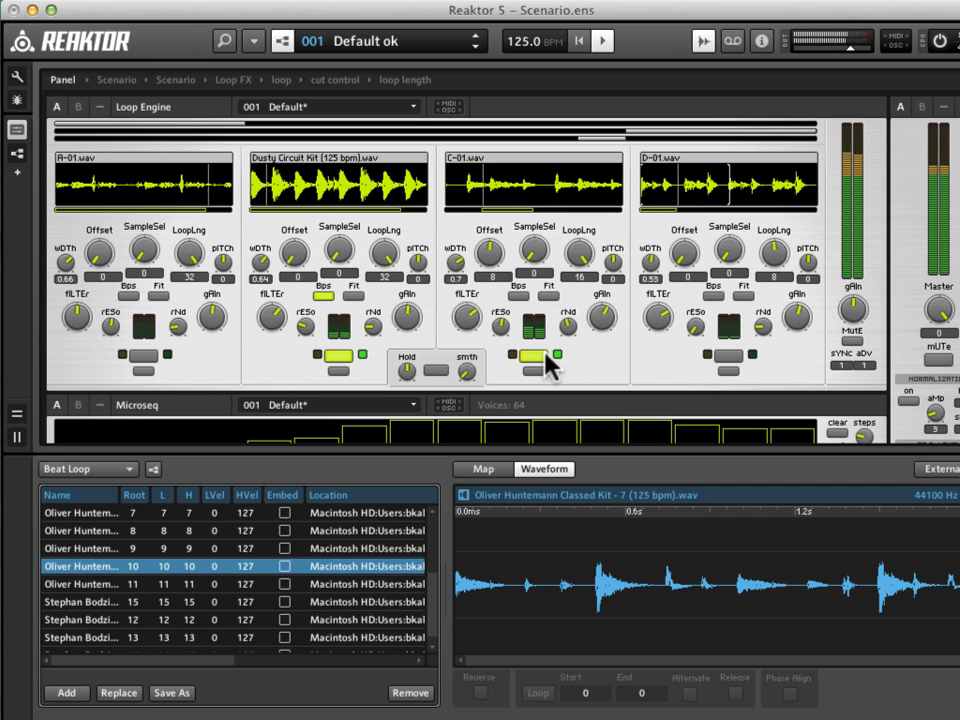
pyautogui.click(531, 357)
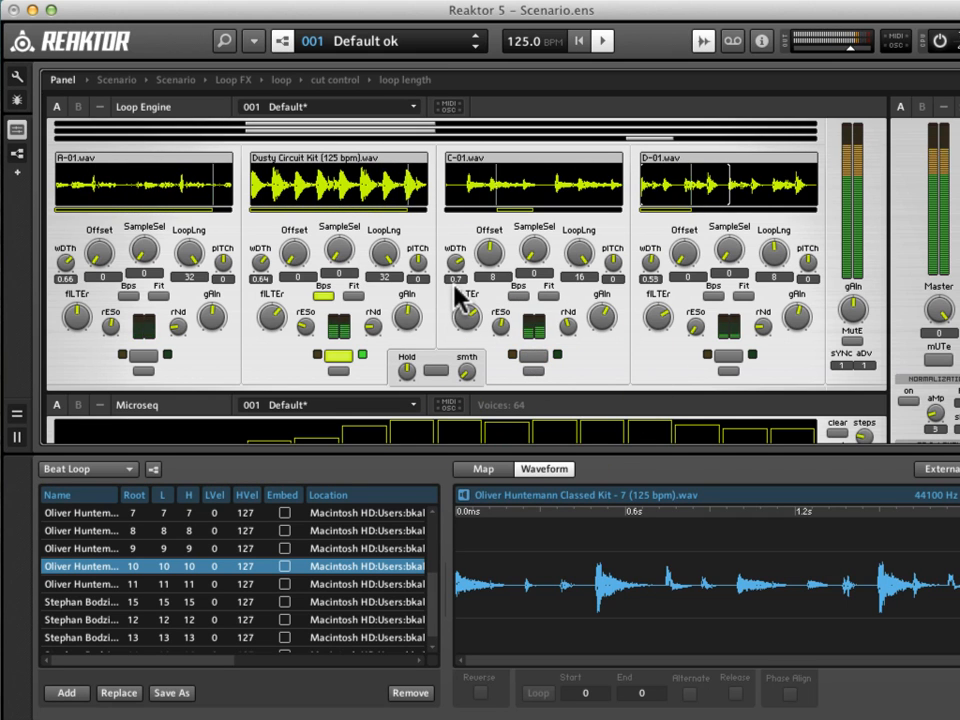
# Audition the second loop's samples during playback and set its sample selection to 14, Stephan Bodzin Leon Kit - 4.wav.
pyautogui.moveTo(340, 248)
pyautogui.mouseDown()
pyautogui.moveTo(350, 252)
pyautogui.moveTo(343, 242)
pyautogui.mouseUp()
pyautogui.click(345, 249)
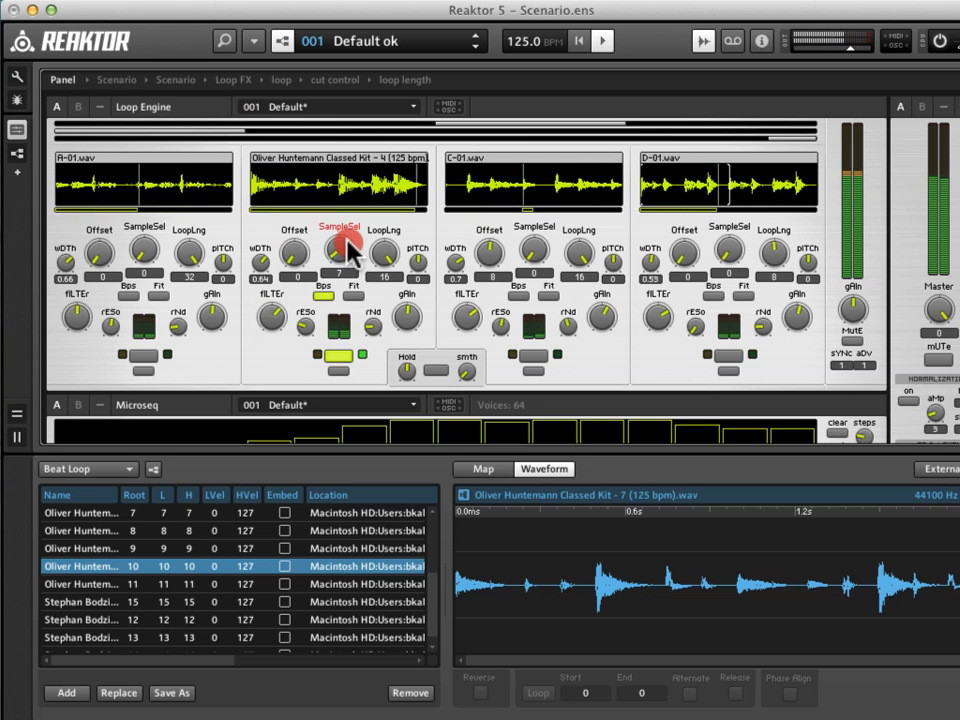
pyautogui.click(348, 250)
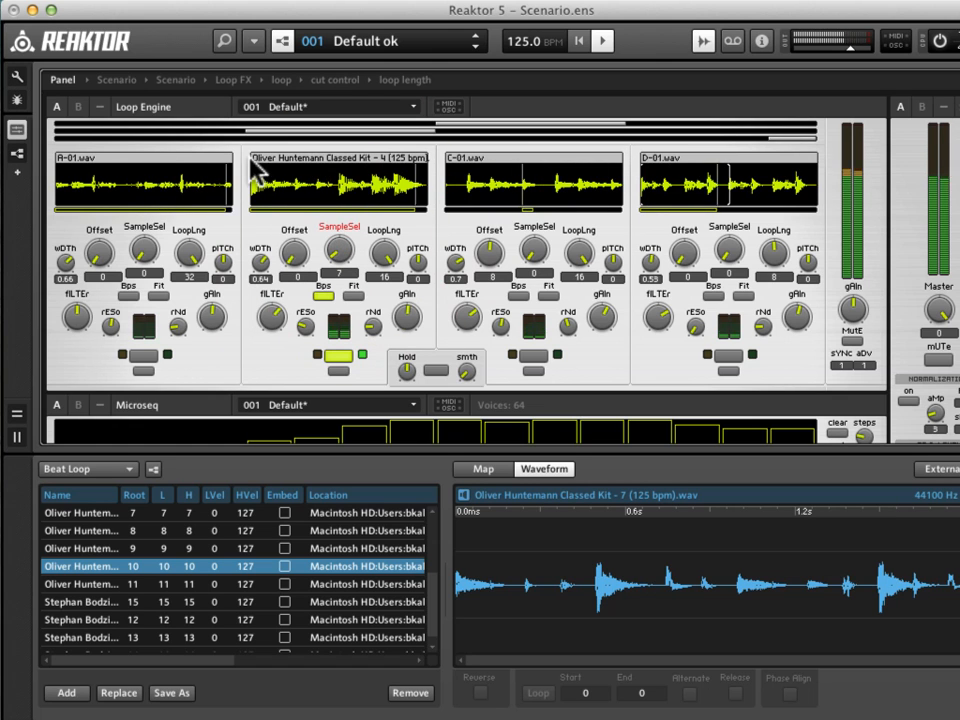
pyautogui.moveTo(346, 233); pyautogui.dragTo(340, 242)
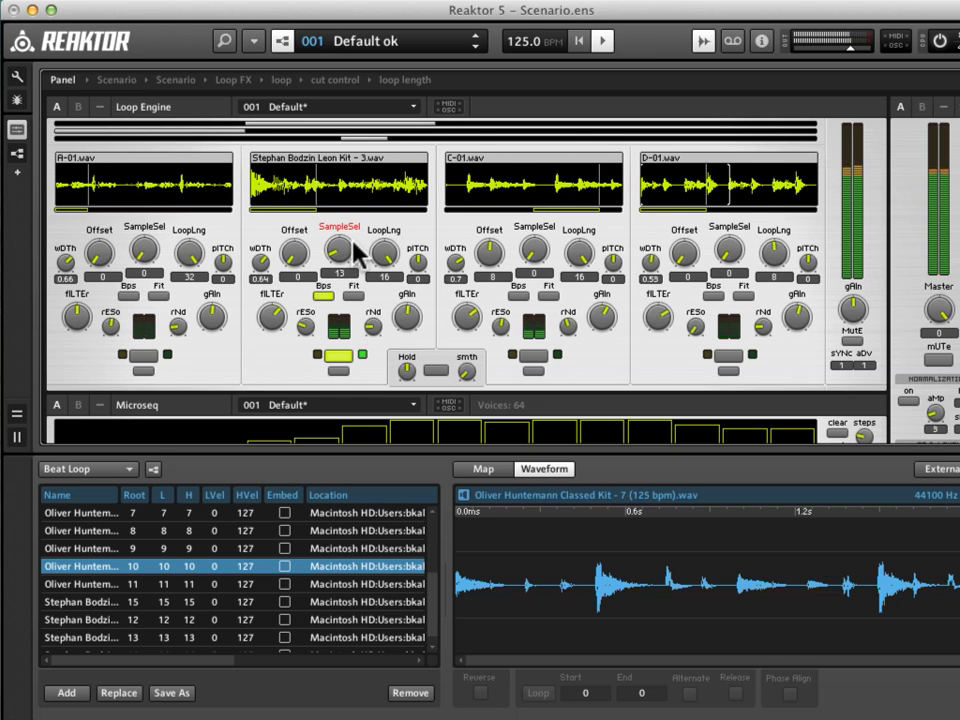
pyautogui.press('Up')
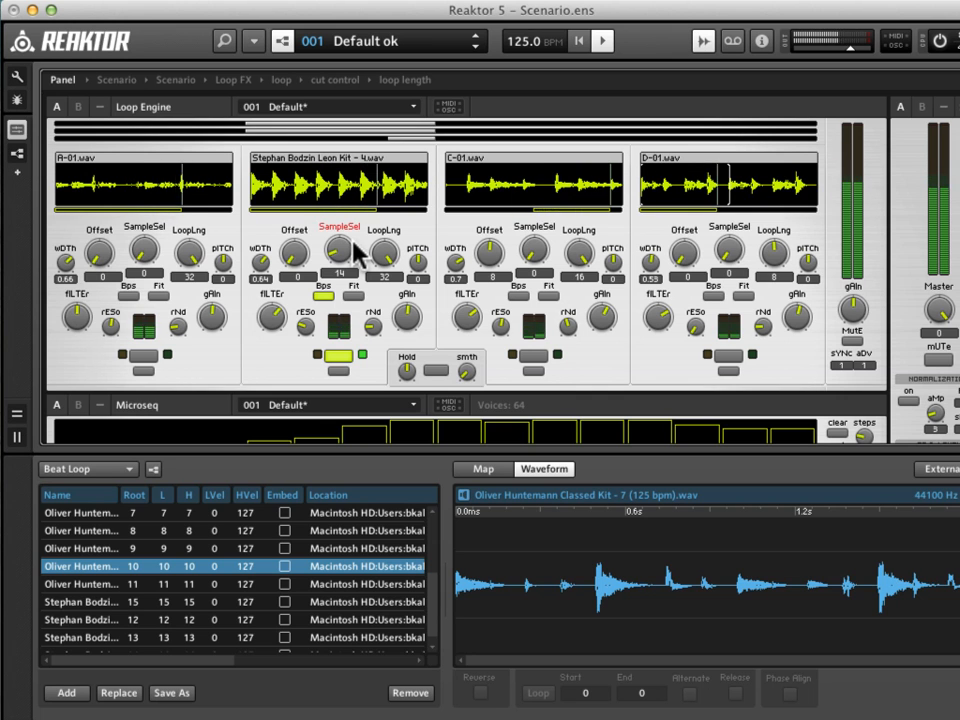
# Replace the third loop's sample map with Scenario Loops_MELODIES.map.
pyautogui.rightClick(540, 174)
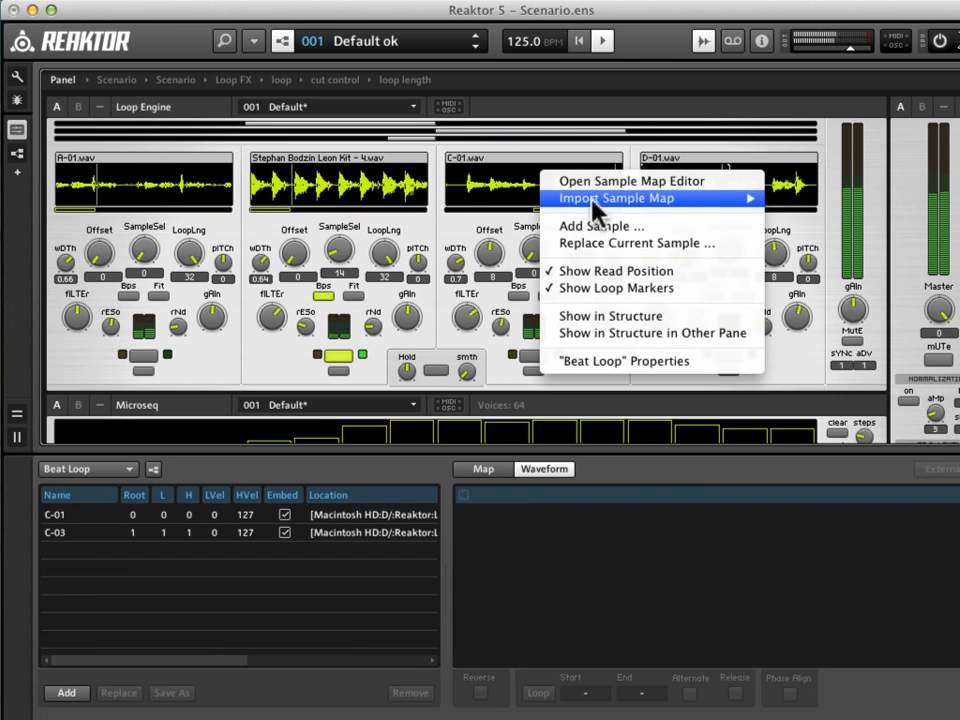
pyautogui.moveTo(600, 198)
pyautogui.click(802, 215)
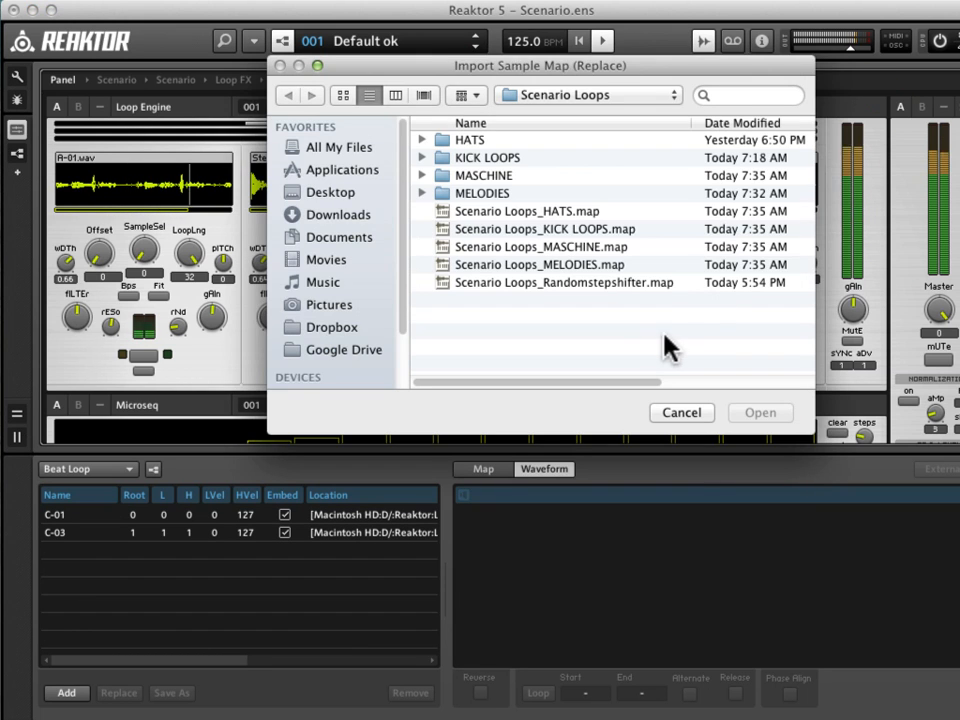
pyautogui.click(593, 268)
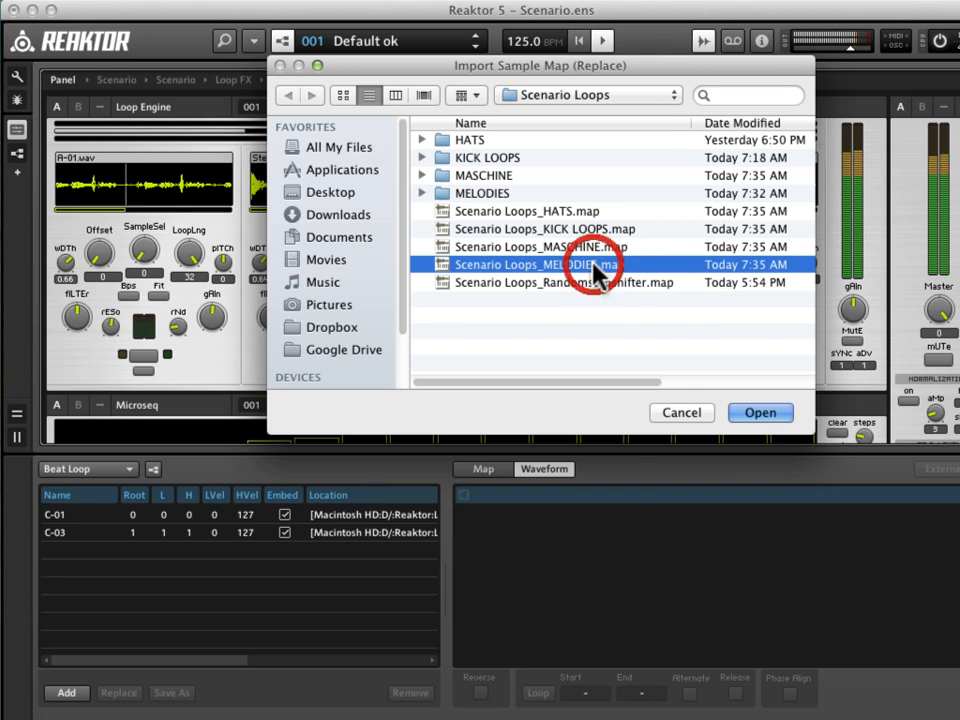
pyautogui.click(776, 414)
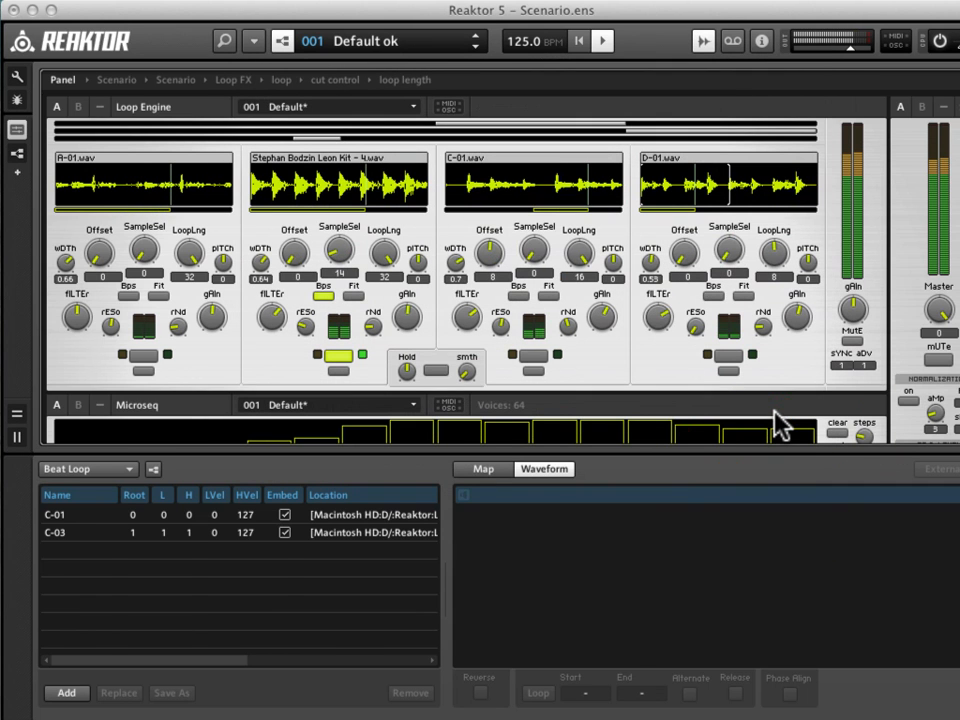
# Set the third loop to sample 2, analog + 5th bass (125 bpm).wav, with offset 0, and switch the loop on.
pyautogui.moveTo(527, 262)
pyautogui.mouseDown()
pyautogui.moveTo(529, 237)
pyautogui.moveTo(531, 251)
pyautogui.mouseUp()
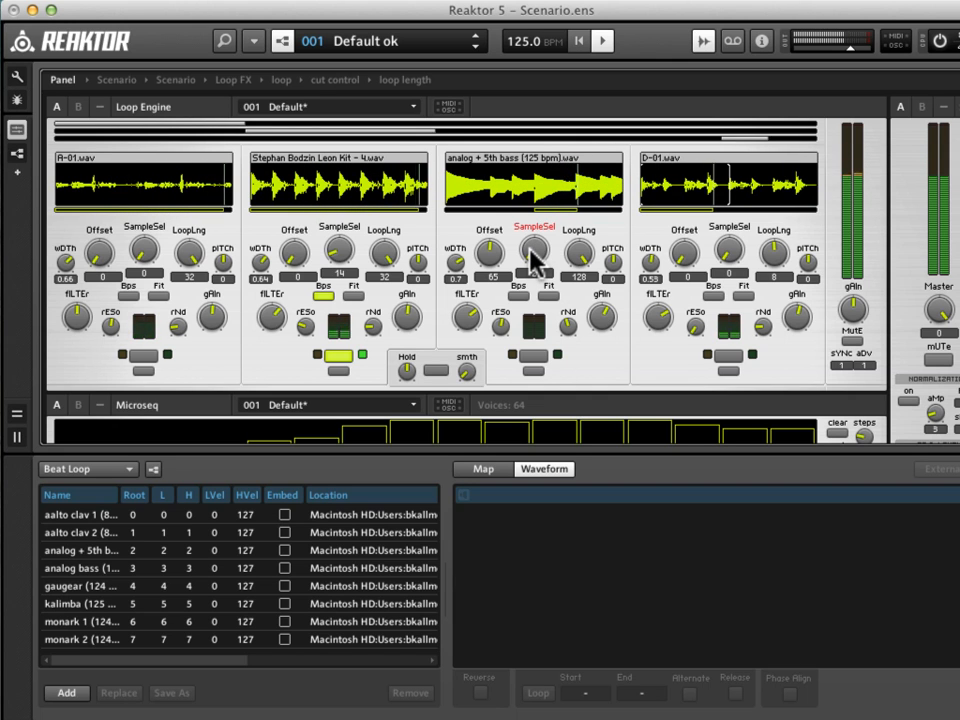
pyautogui.click(530, 250)
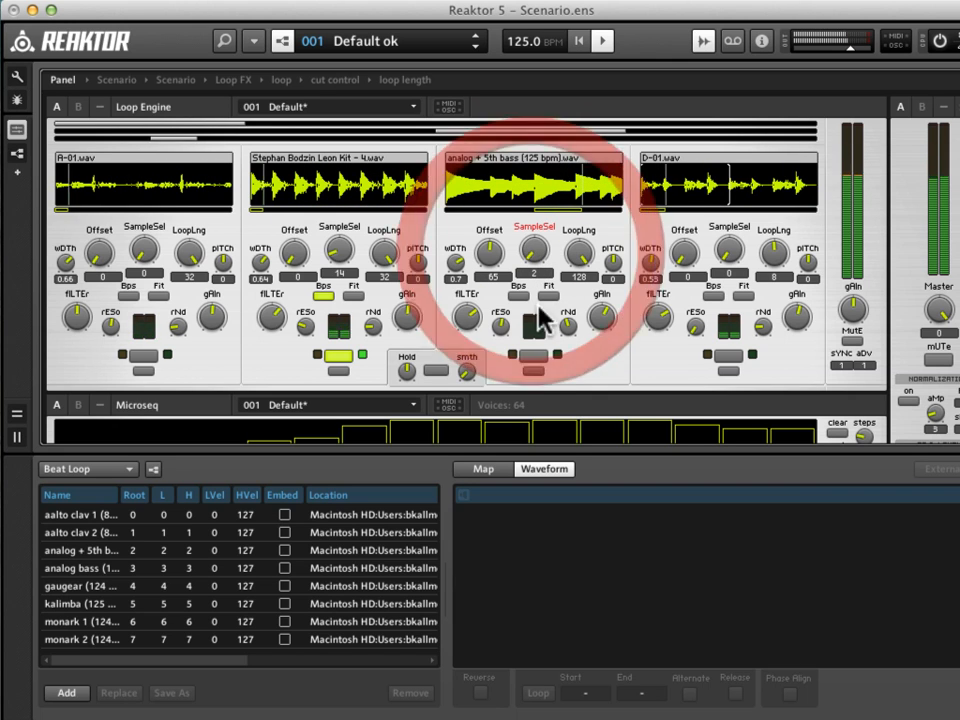
pyautogui.click(533, 355)
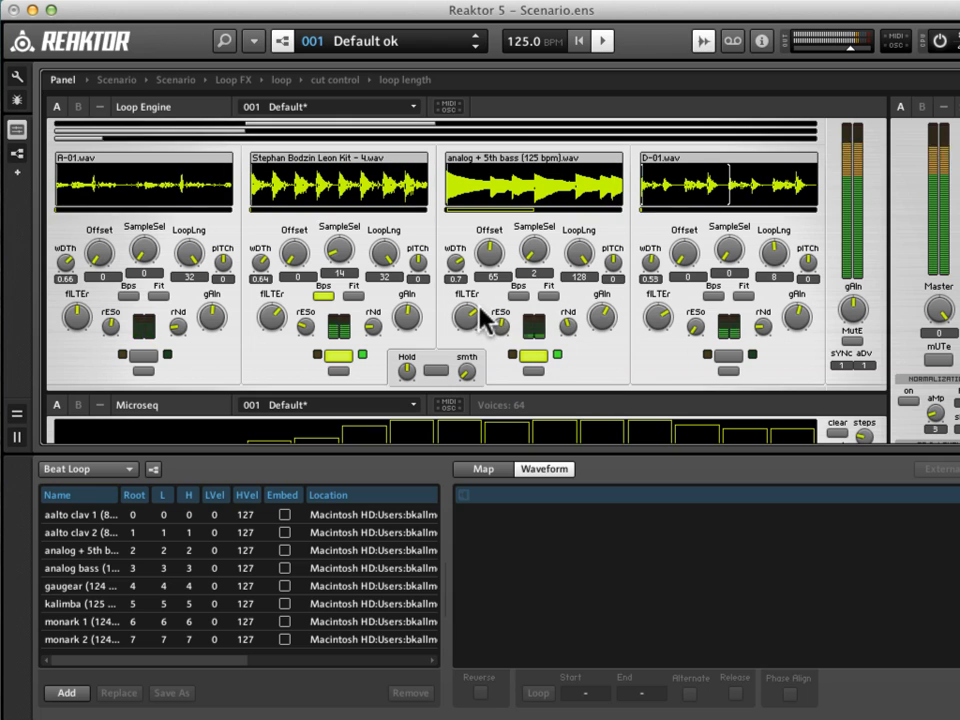
pyautogui.moveTo(490, 262); pyautogui.dragTo(490, 253)
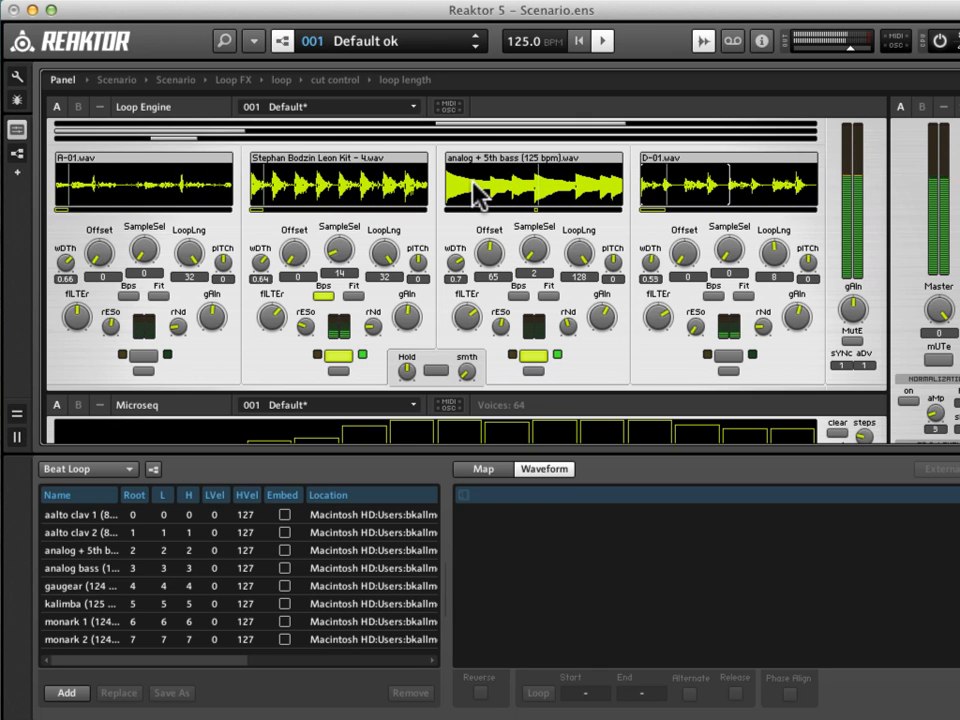
pyautogui.moveTo(489, 262); pyautogui.dragTo(583, 377)
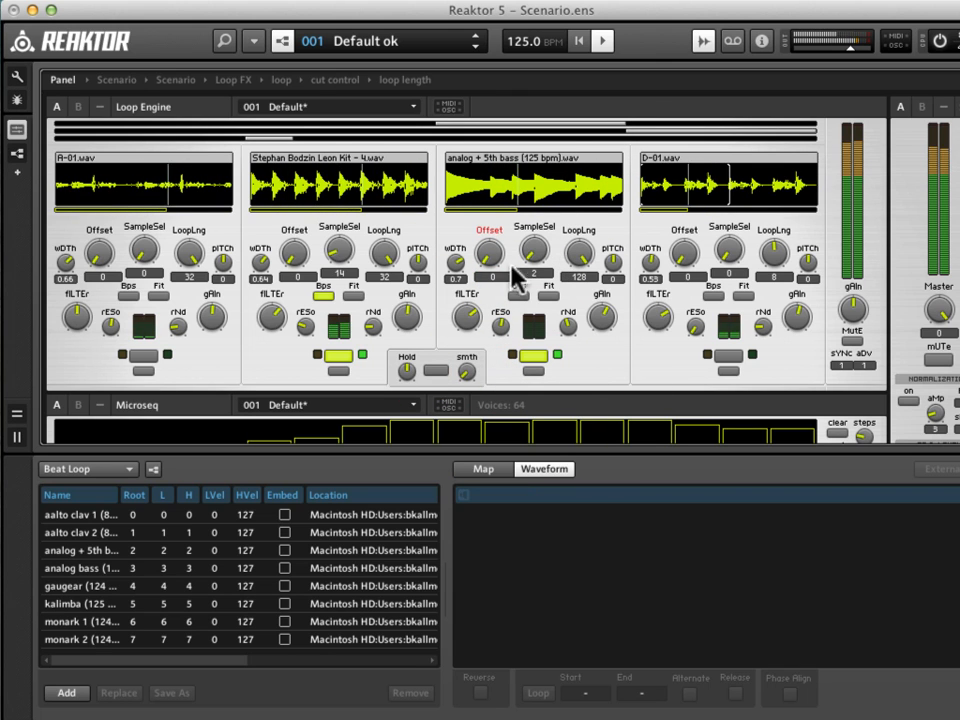
# Lower the third loop's filter to about its midpoint and adjust the gains of the third and second loops.
pyautogui.moveTo(463, 316)
pyautogui.mouseDown()
pyautogui.moveTo(463, 326)
pyautogui.moveTo(466, 315)
pyautogui.mouseUp()
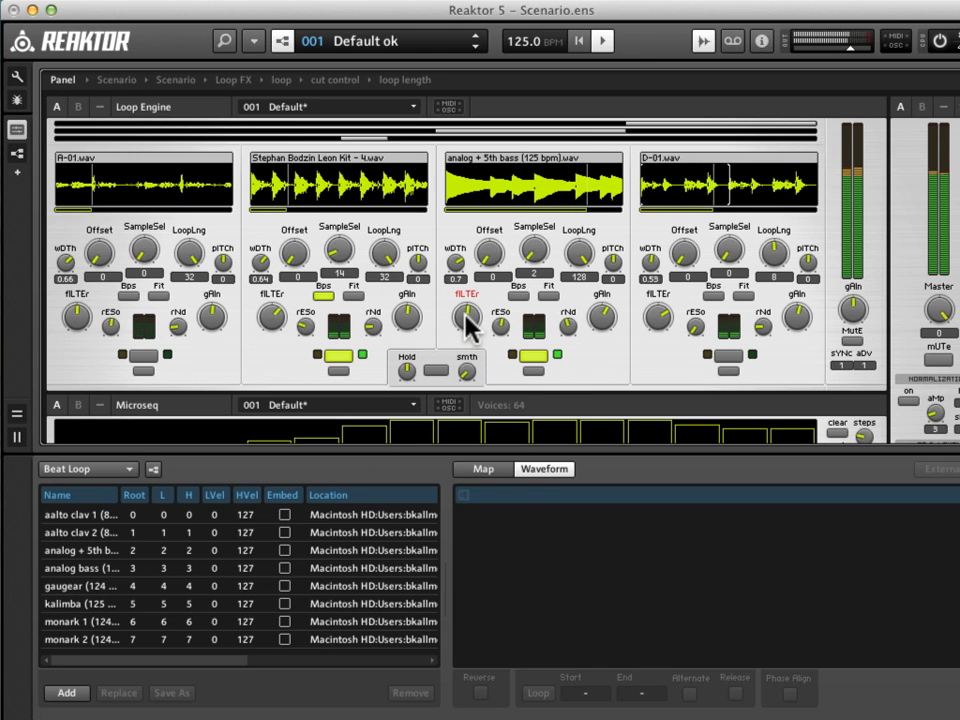
pyautogui.moveTo(600, 318); pyautogui.dragTo(600, 325)
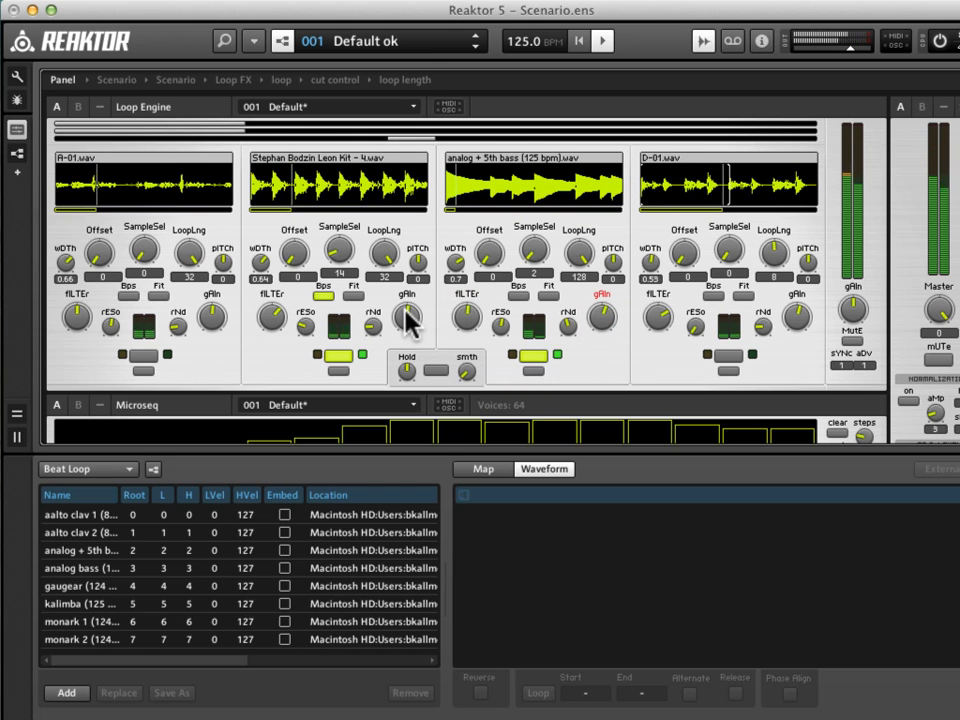
pyautogui.moveTo(408, 313); pyautogui.dragTo(420, 315)
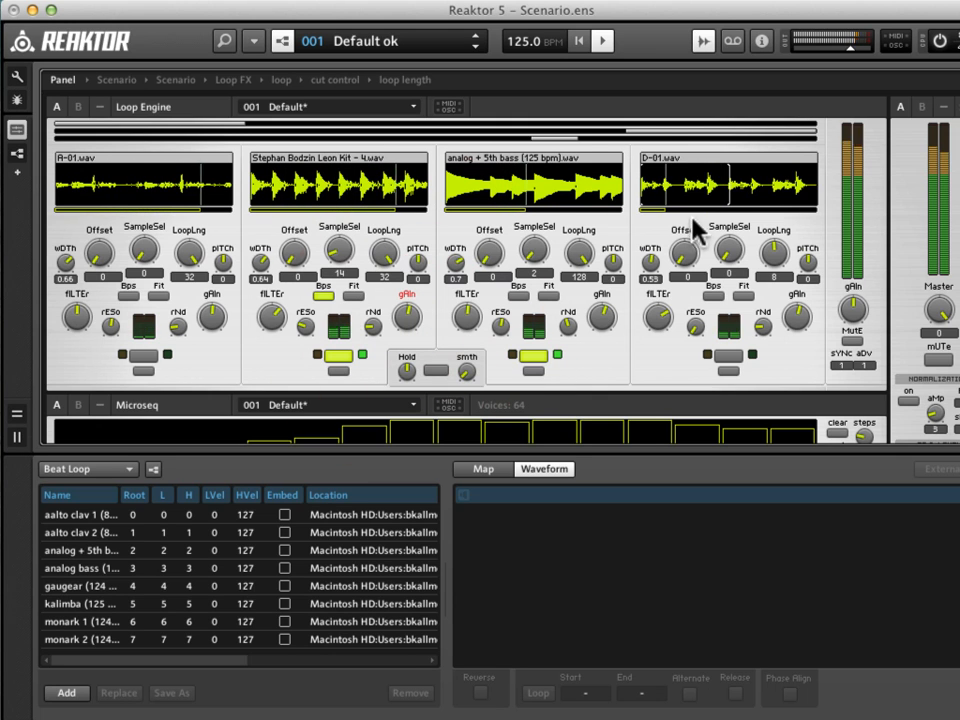
# Replace the fourth loop's sample map with Scenario Loops_MELODIES.map.
pyautogui.click(679, 165)
pyautogui.rightClick(680, 158)
pyautogui.moveTo(790, 182)
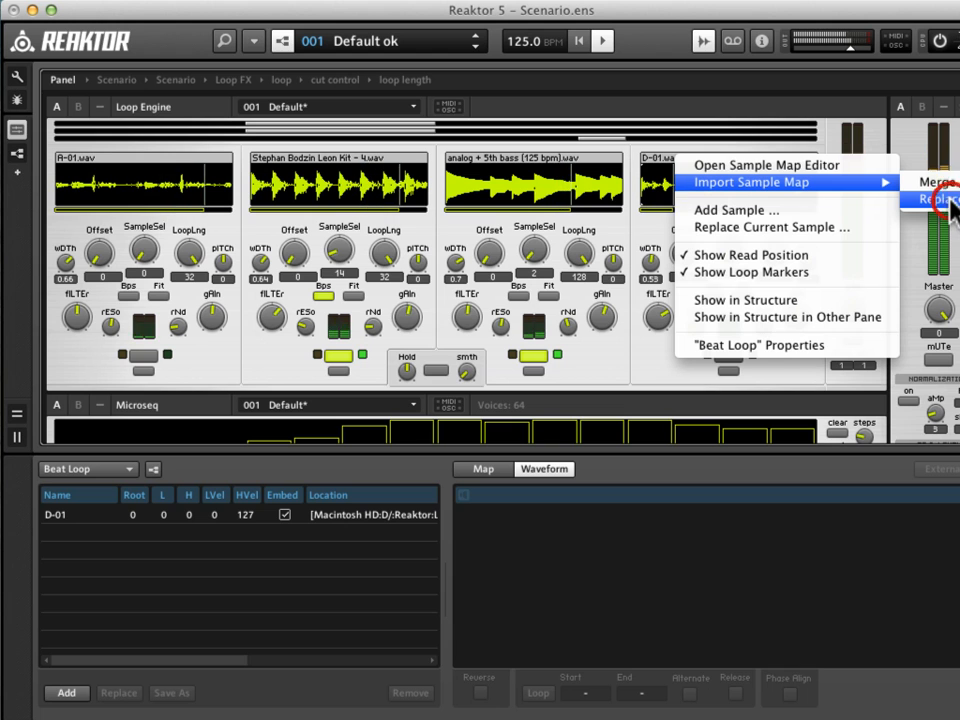
pyautogui.click(932, 199)
pyautogui.click(500, 250)
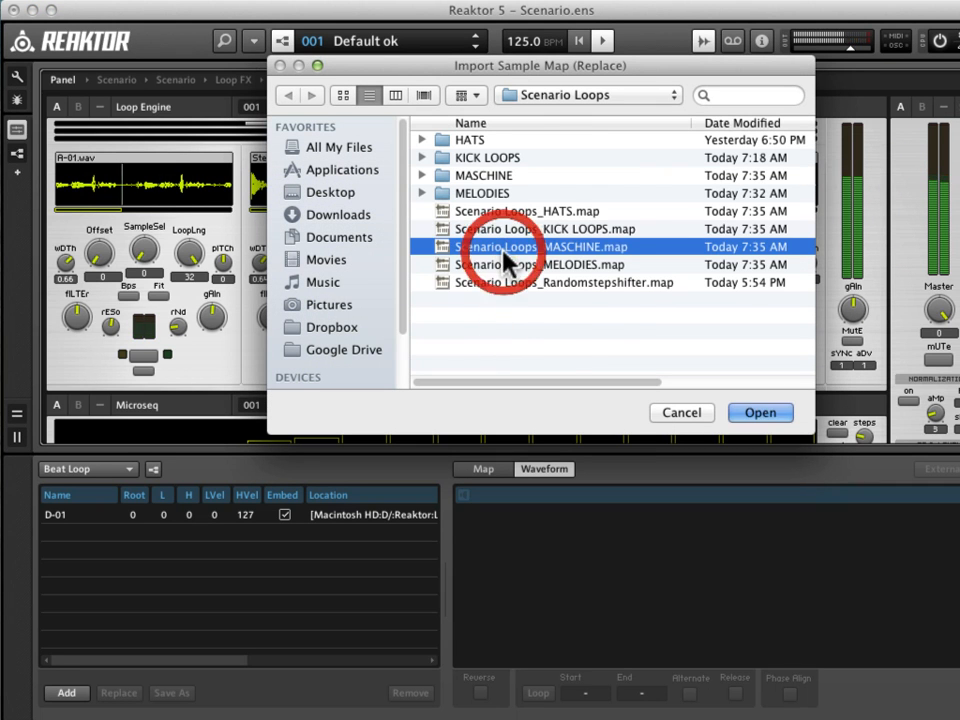
pyautogui.click(583, 266)
pyautogui.click(750, 414)
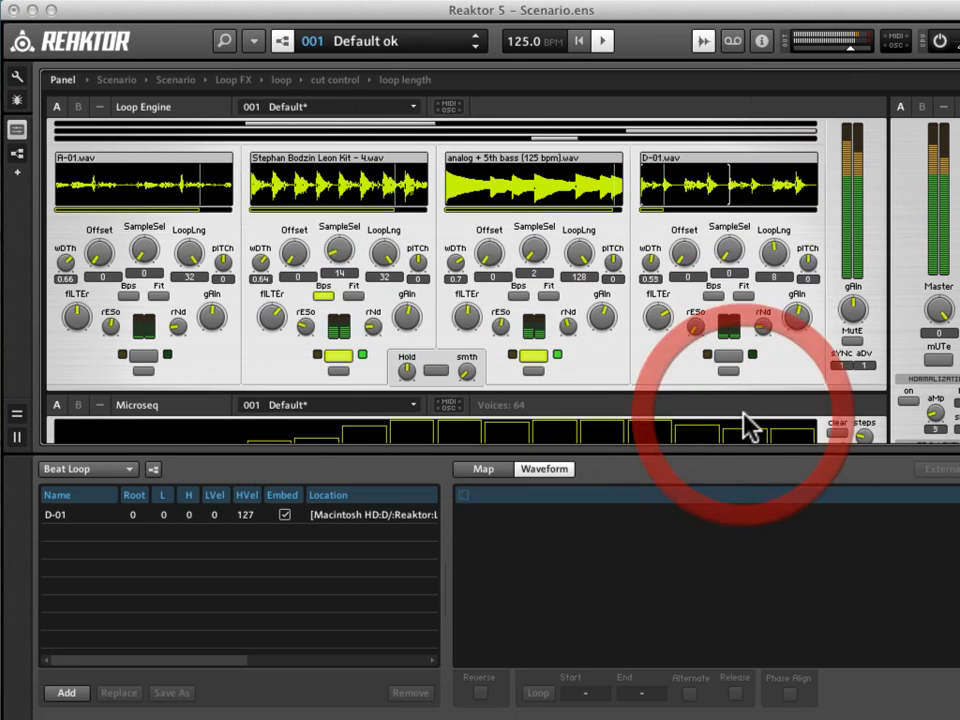
# Set the fourth loop to sample 5, kalimba (125 bpm).wav, and switch the loop on.
pyautogui.moveTo(728, 262); pyautogui.dragTo(729, 247)
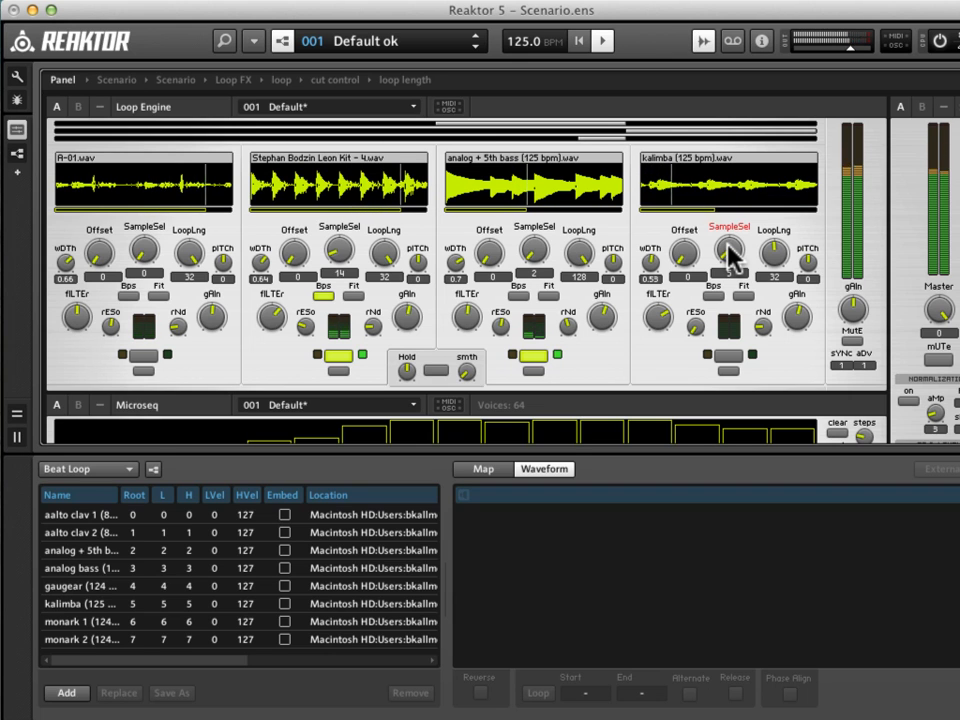
pyautogui.click(729, 355)
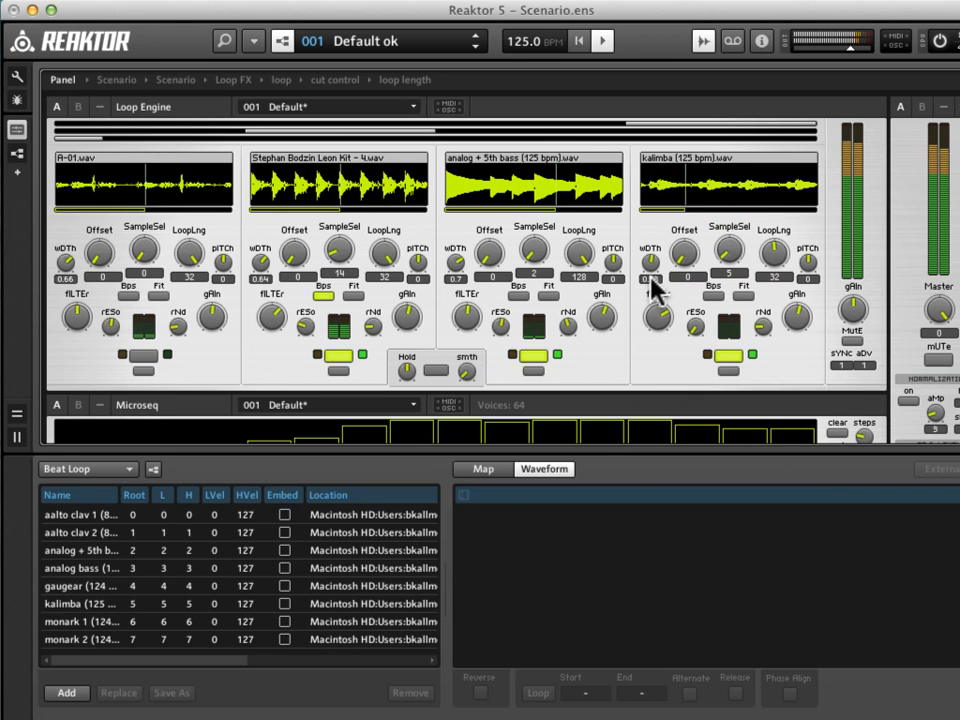
# Raise the fourth loop's gain and lower its filter to slightly above the midpoint.
pyautogui.click(796, 318)
pyautogui.moveTo(796, 318); pyautogui.dragTo(800, 296)
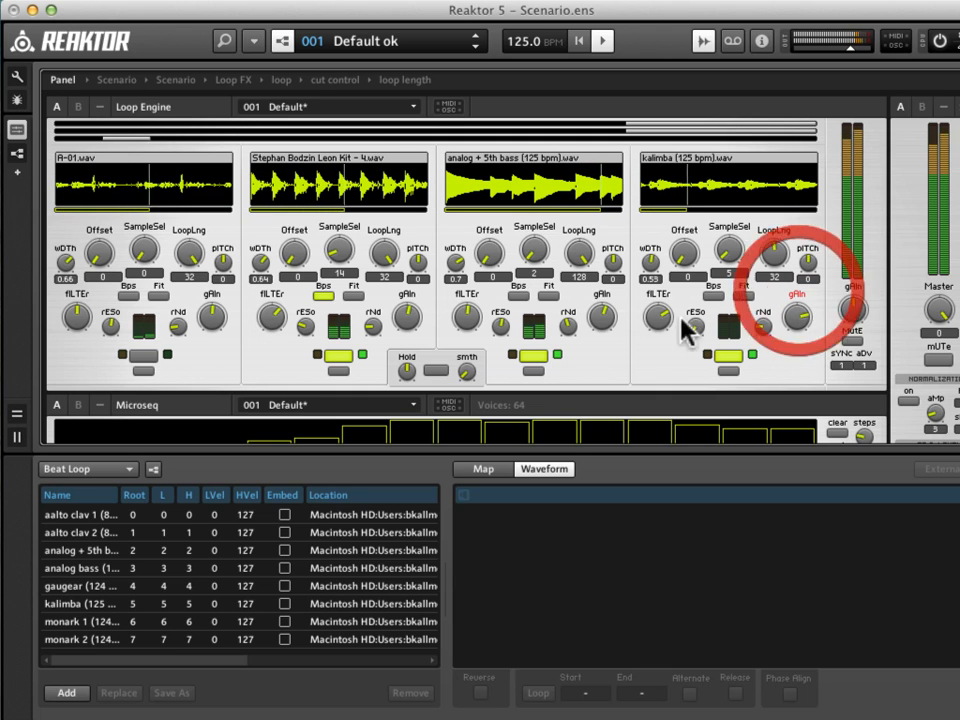
pyautogui.click(658, 328)
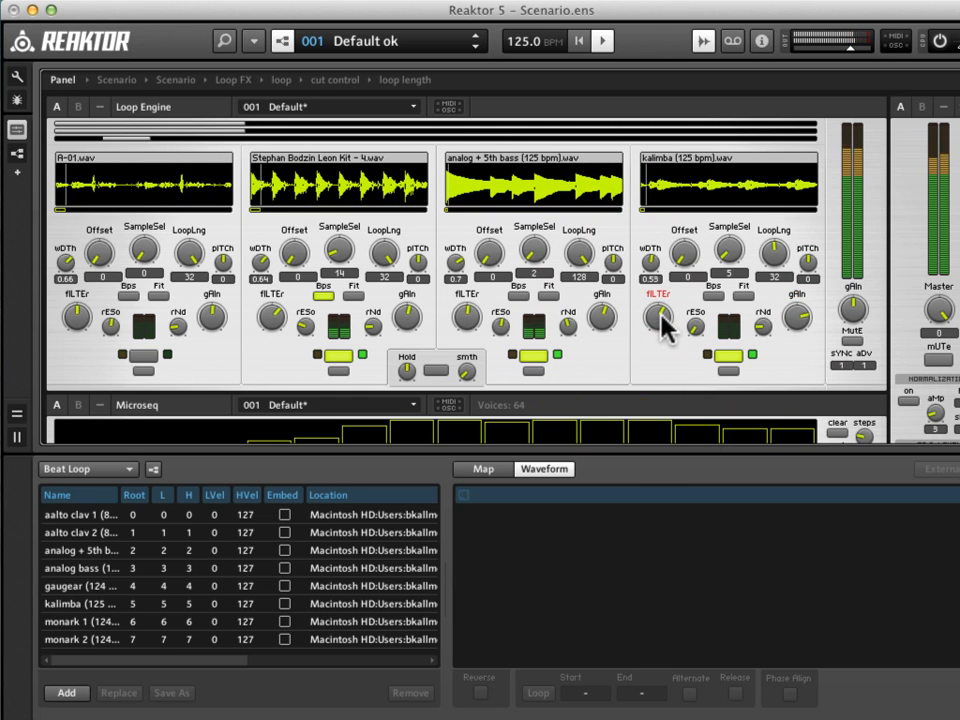
pyautogui.click(656, 321)
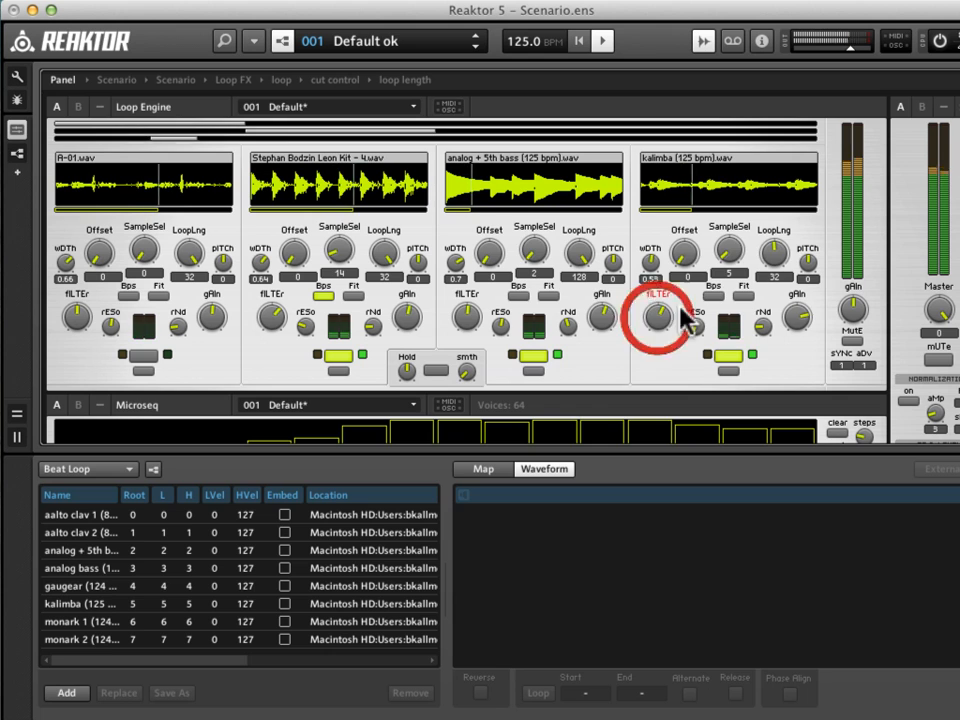
pyautogui.click(660, 326)
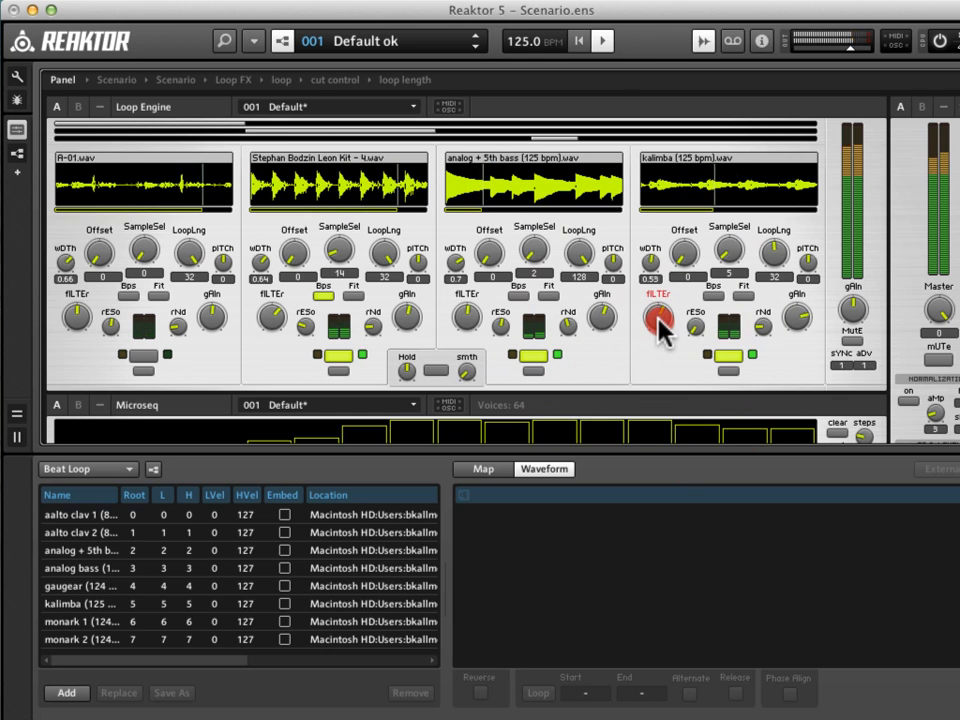
pyautogui.click(804, 318)
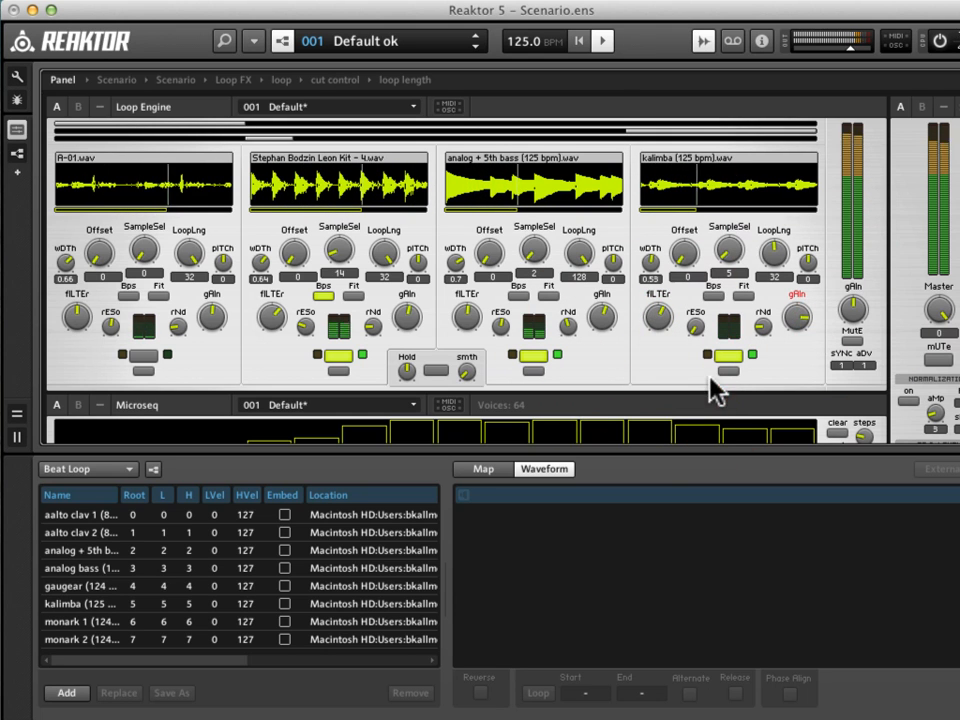
pyautogui.click(664, 325)
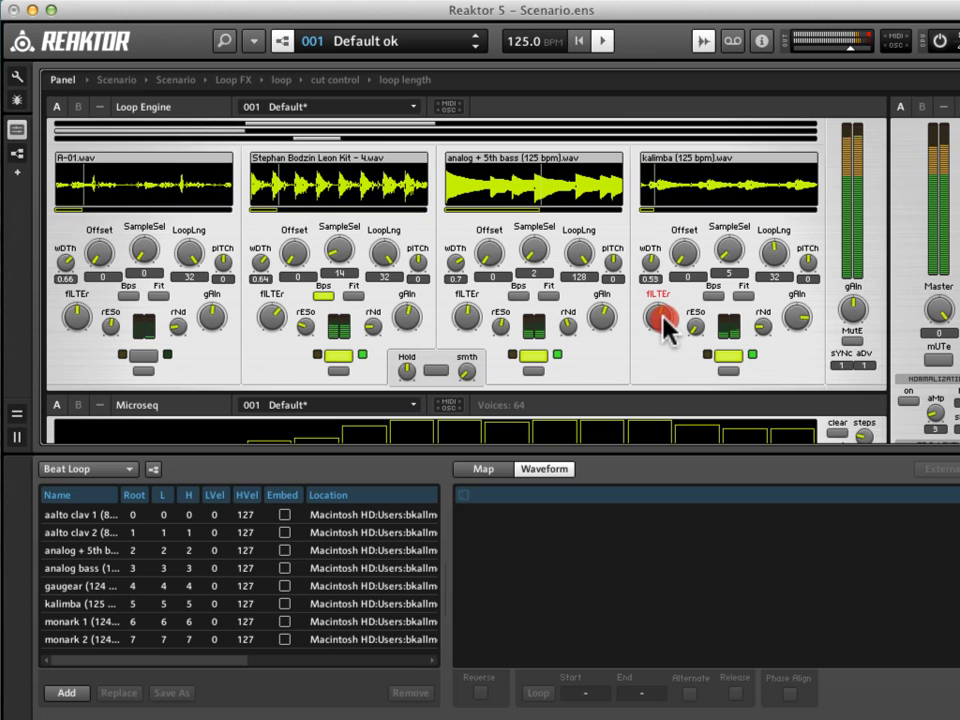
# Try the Loop Properties effect with more smoothing and varied lengths, leaving it disabled with the loop length at 0.25.
pyautogui.scroll(-8, 575, 300)
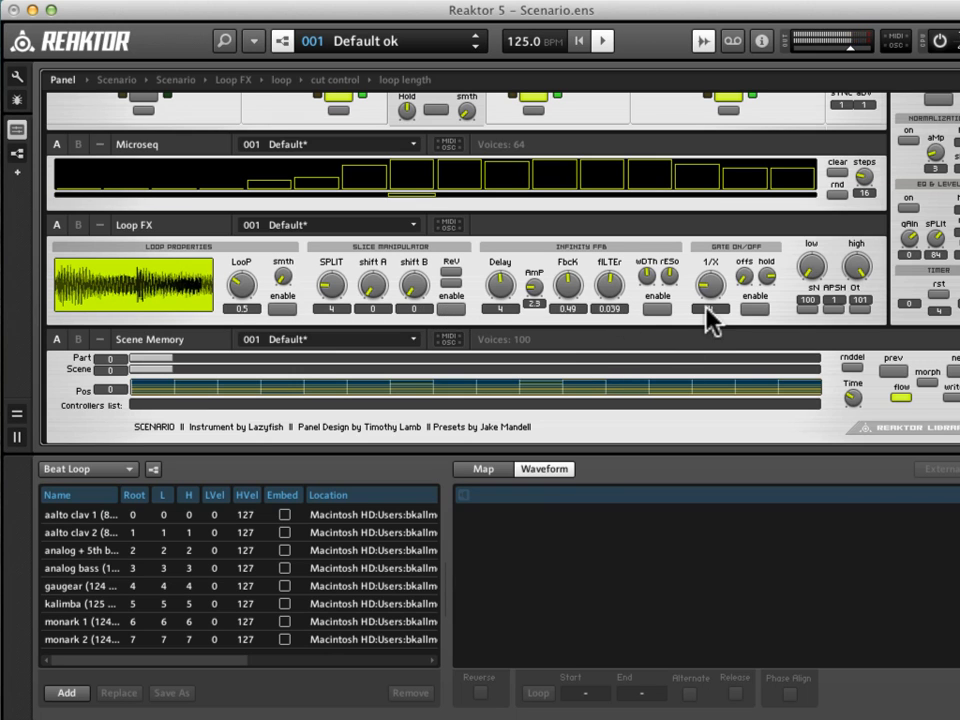
pyautogui.click(281, 310)
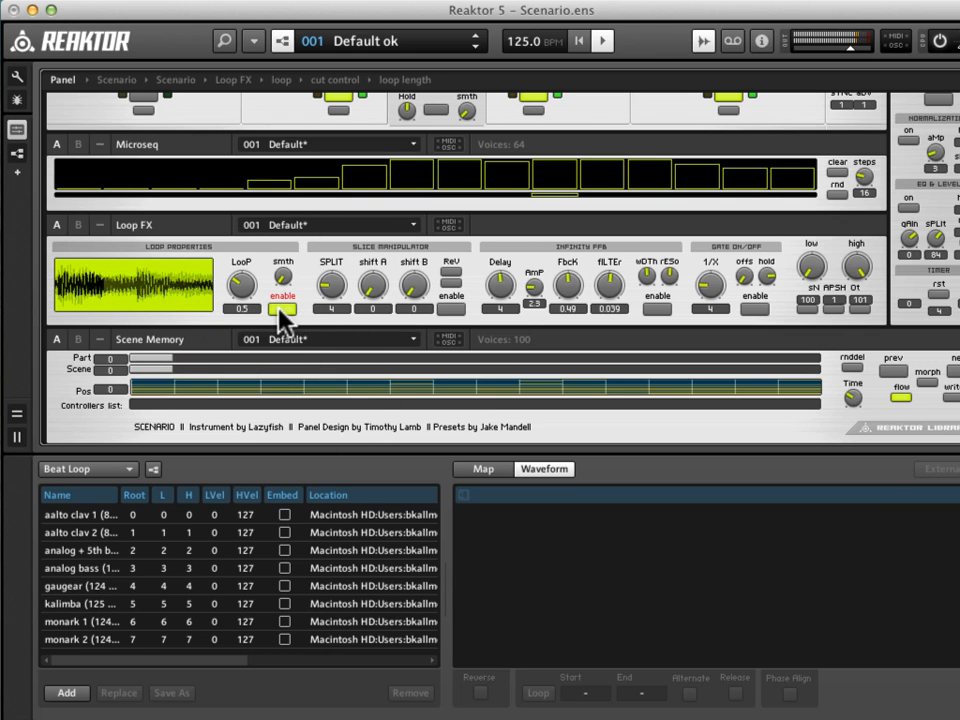
pyautogui.moveTo(249, 287); pyautogui.dragTo(246, 284)
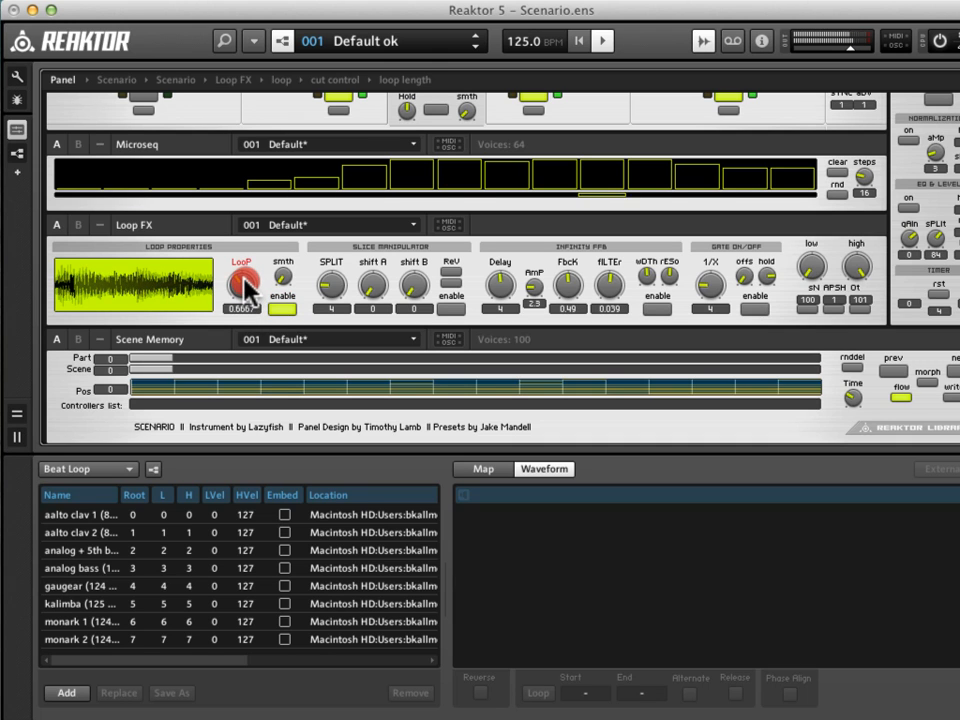
pyautogui.moveTo(243, 266); pyautogui.dragTo(282, 202)
pyautogui.moveTo(281, 267); pyautogui.dragTo(256, 278)
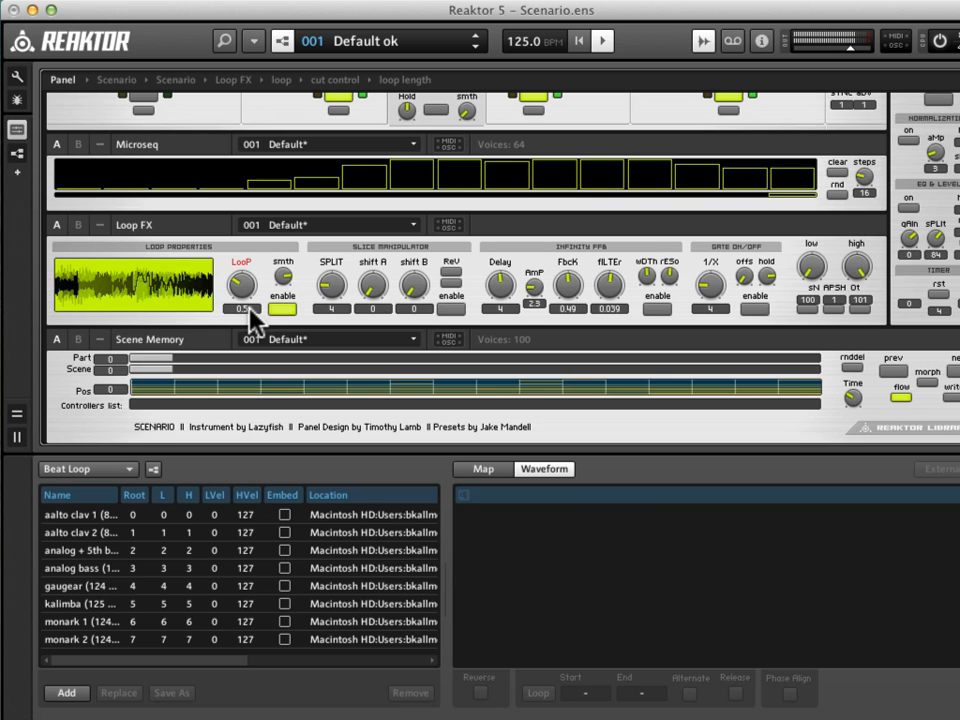
pyautogui.click(283, 310)
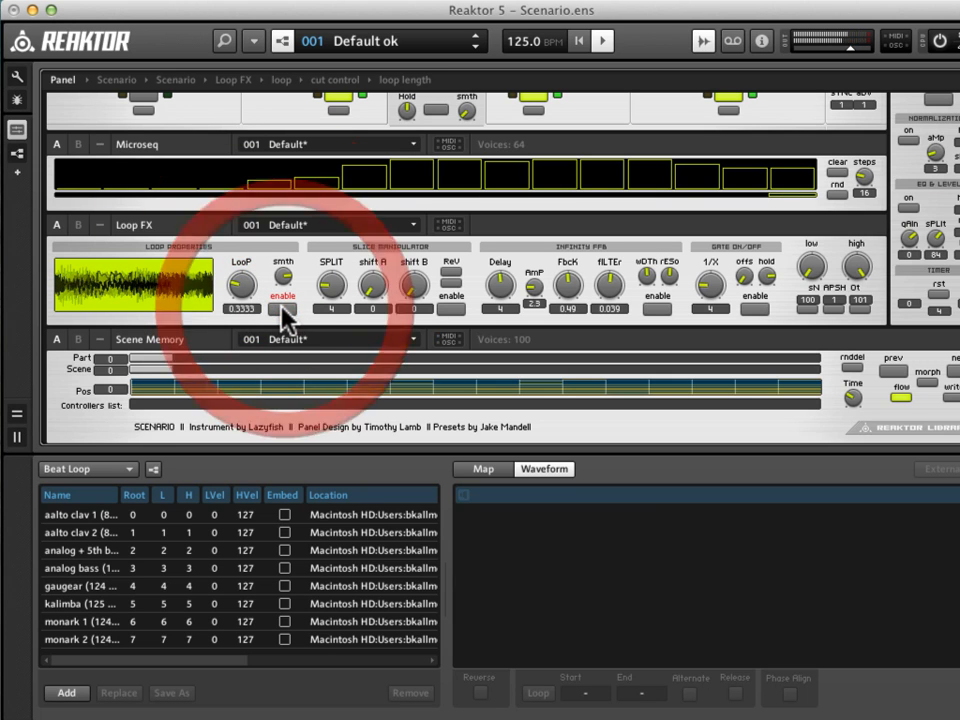
pyautogui.click(241, 287)
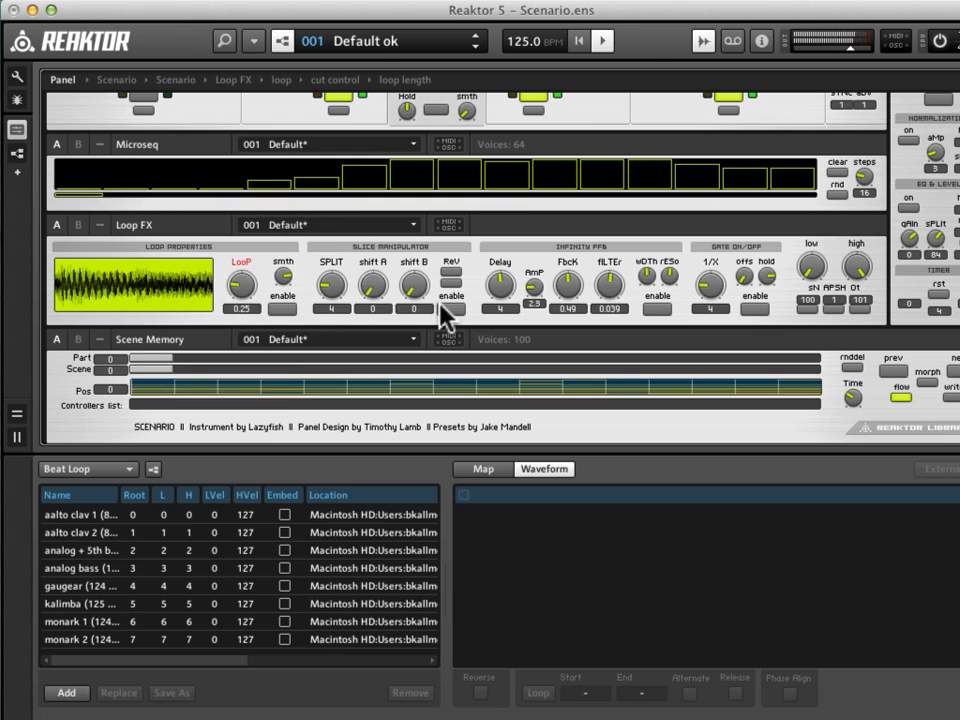
# Enable the Slice Manipulator with shift A at 2 and the split raised to 8.
pyautogui.click(333, 290)
pyautogui.click(335, 290)
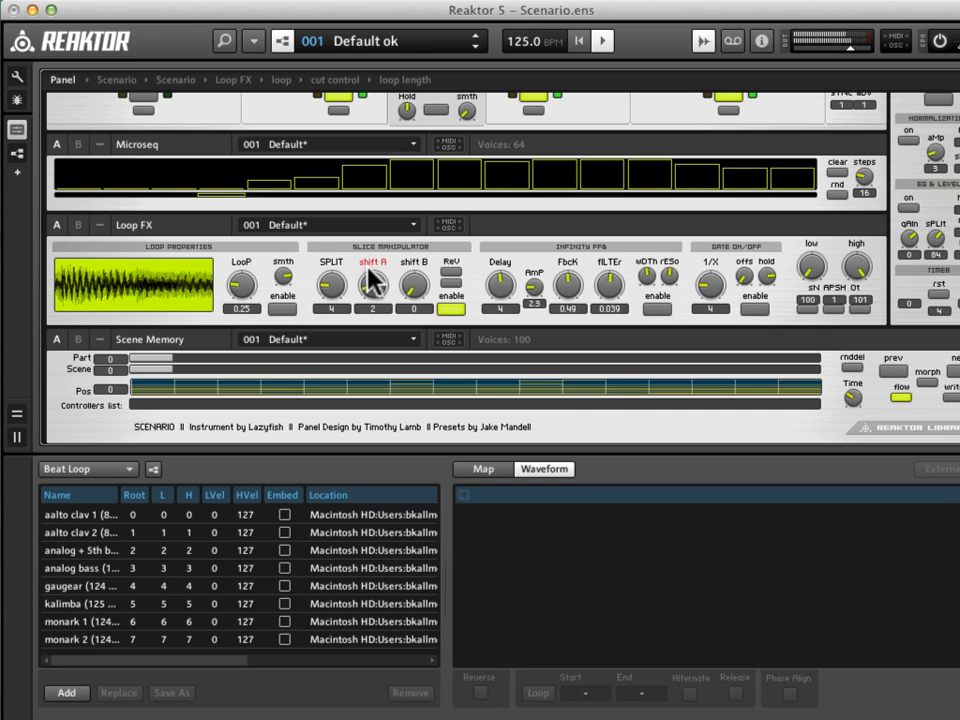
pyautogui.click(372, 284)
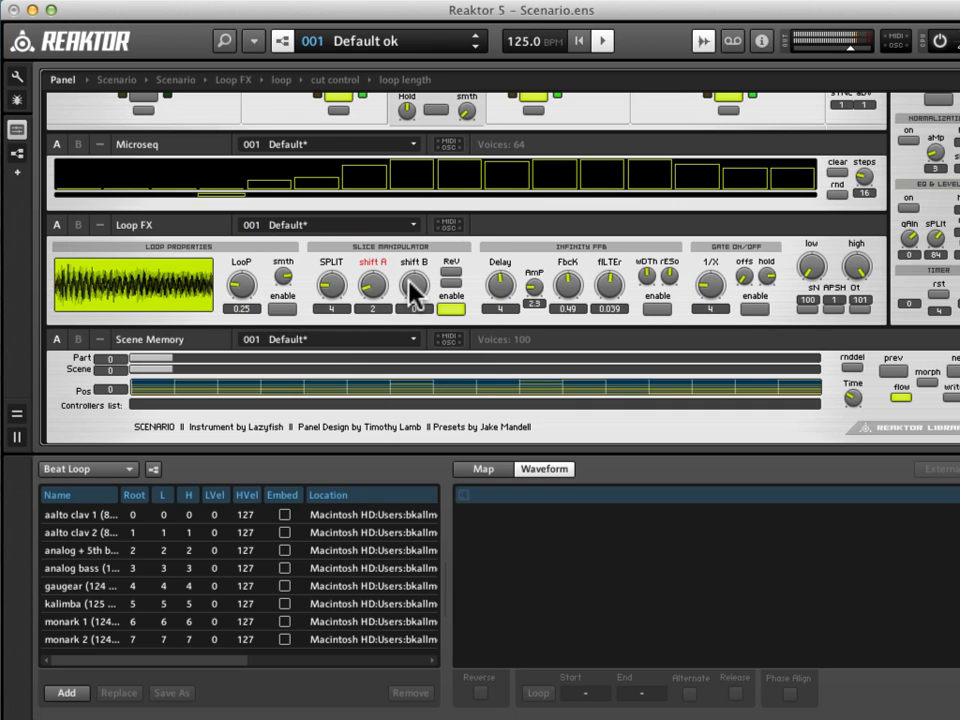
pyautogui.click(334, 285)
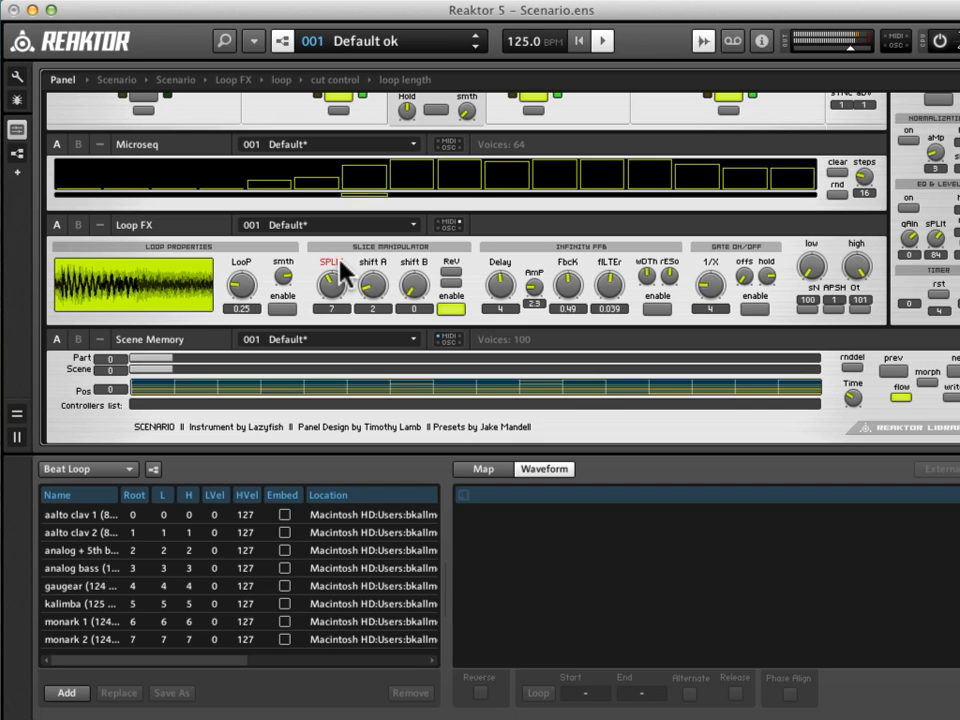
pyautogui.click(334, 287)
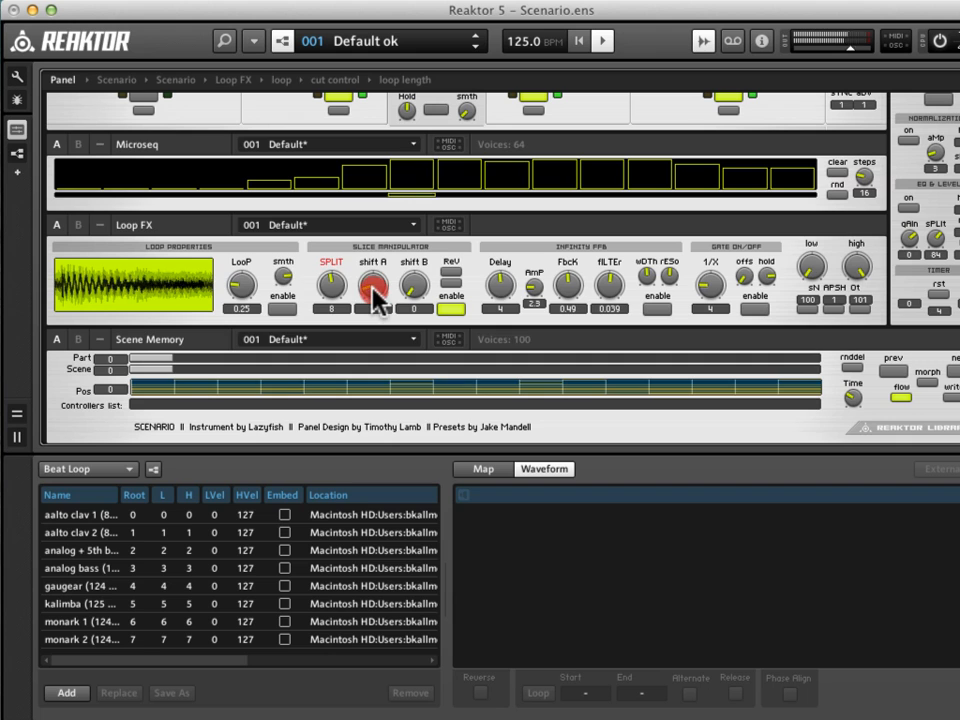
pyautogui.click(372, 284)
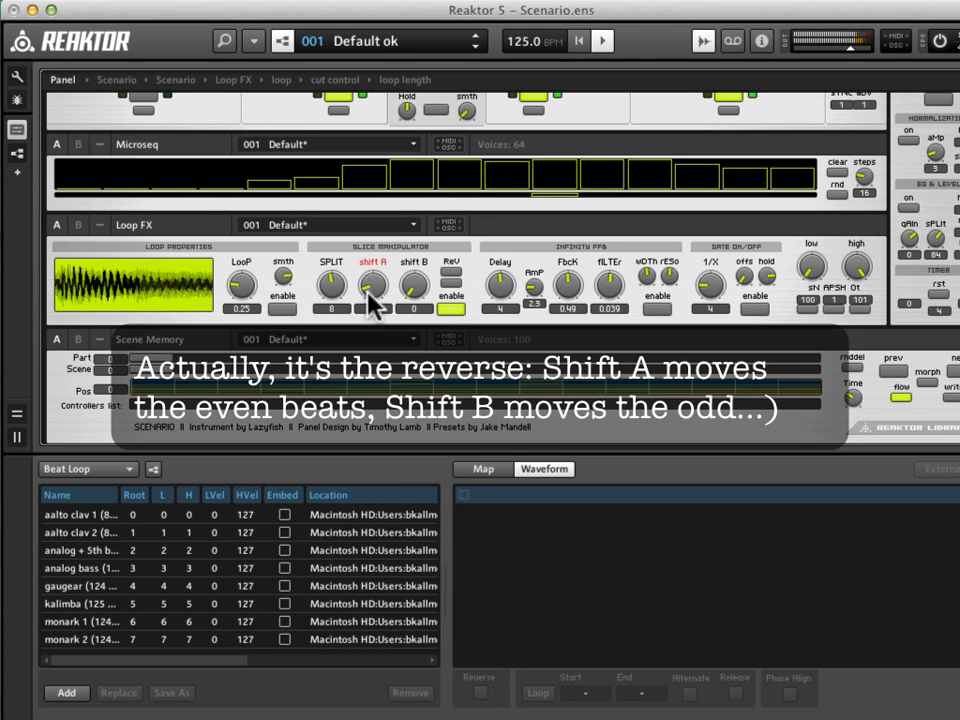
pyautogui.click(368, 291)
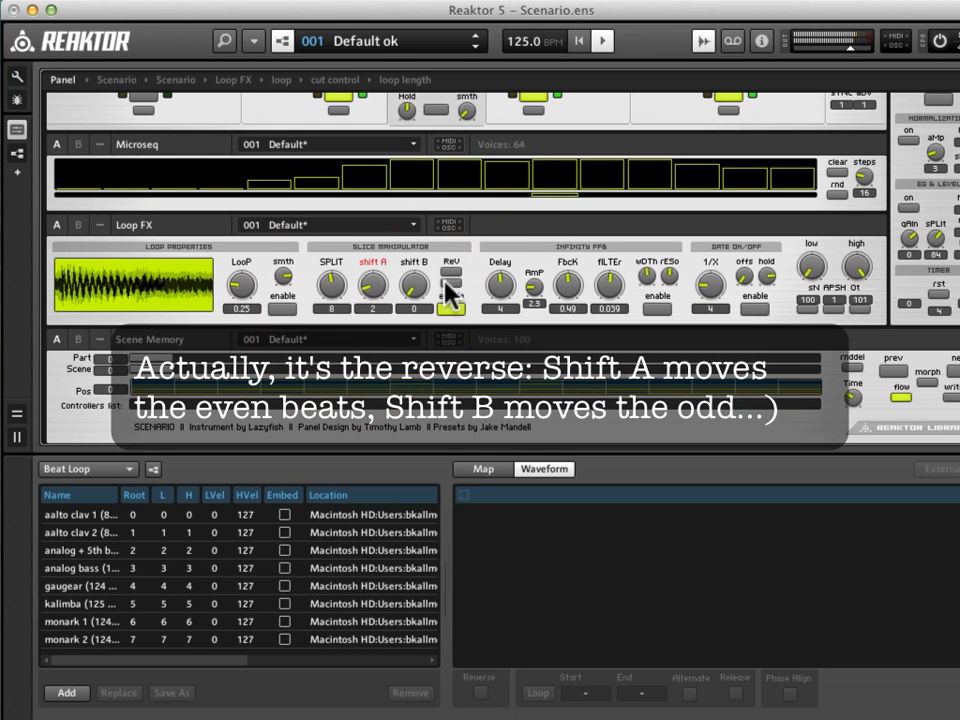
# Try the slice reverse options while raising shift A to 8, and disable the Slice Manipulator.
pyautogui.click(449, 273)
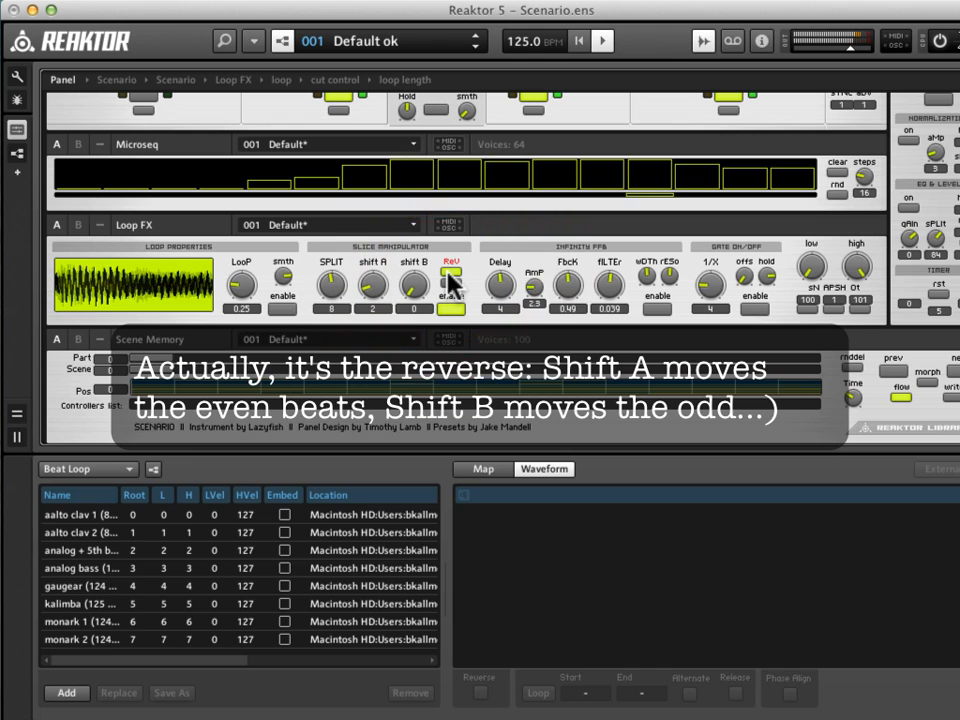
pyautogui.click(383, 291)
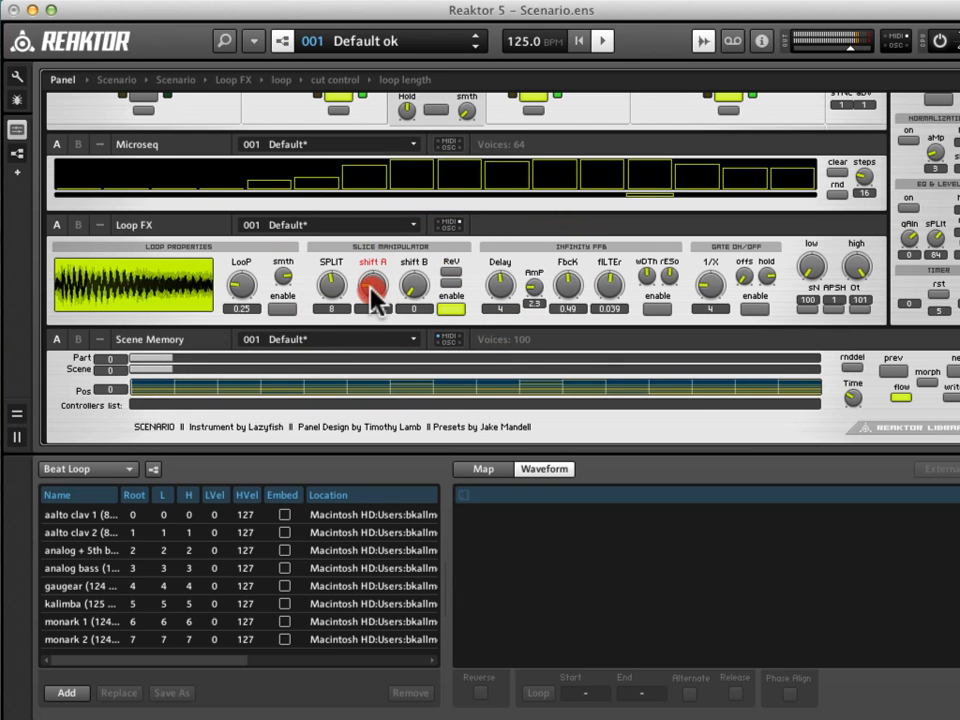
pyautogui.click(373, 290)
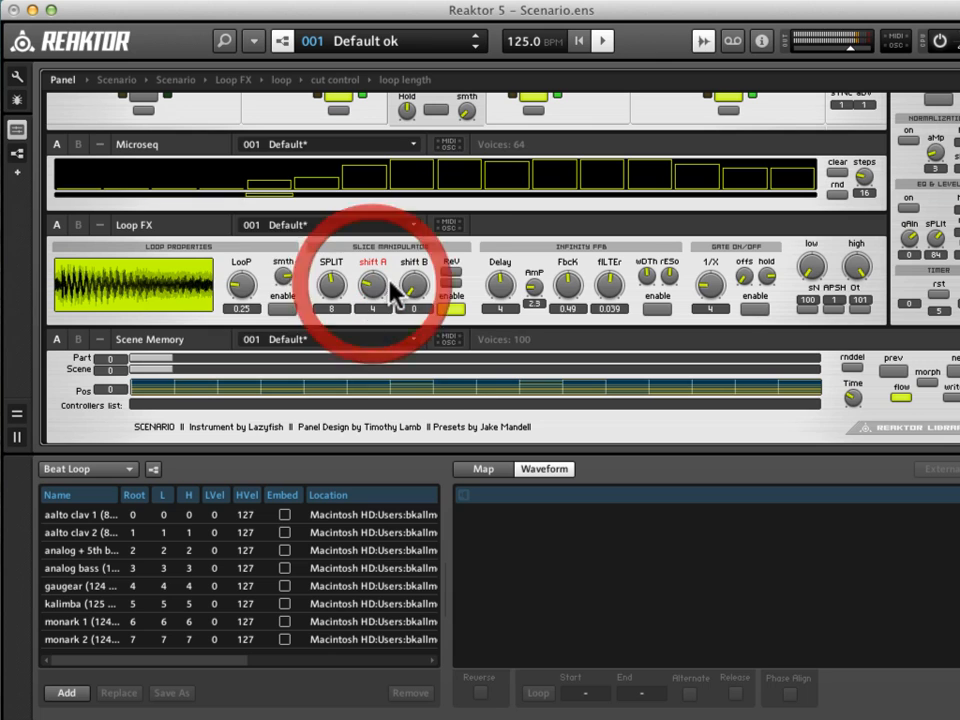
pyautogui.moveTo(381, 283); pyautogui.dragTo(367, 292)
pyautogui.click(446, 284)
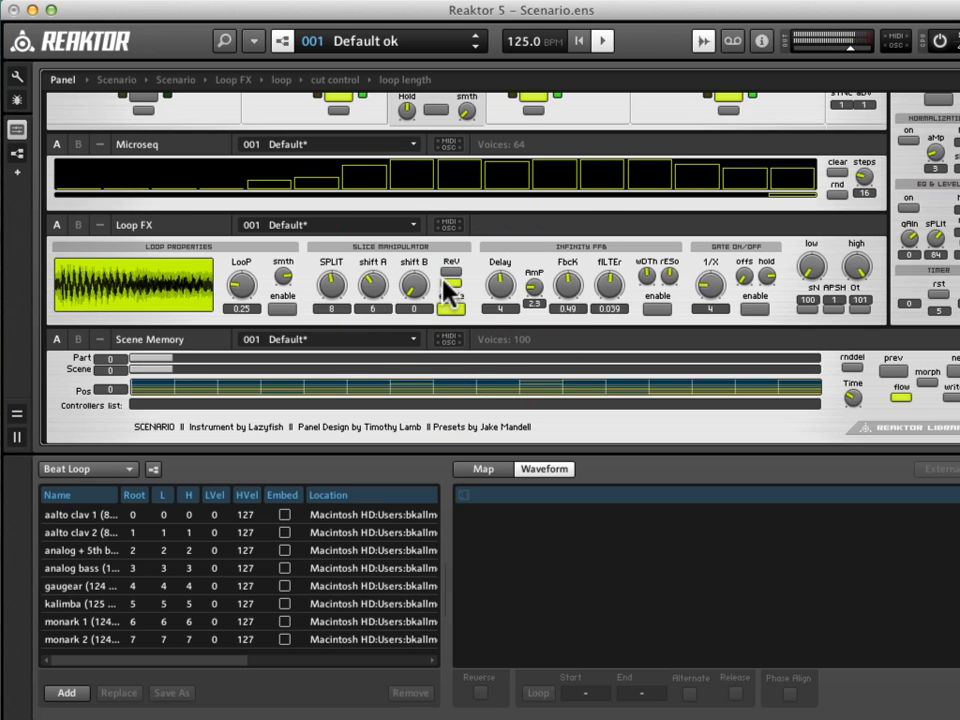
pyautogui.moveTo(384, 292); pyautogui.dragTo(380, 283)
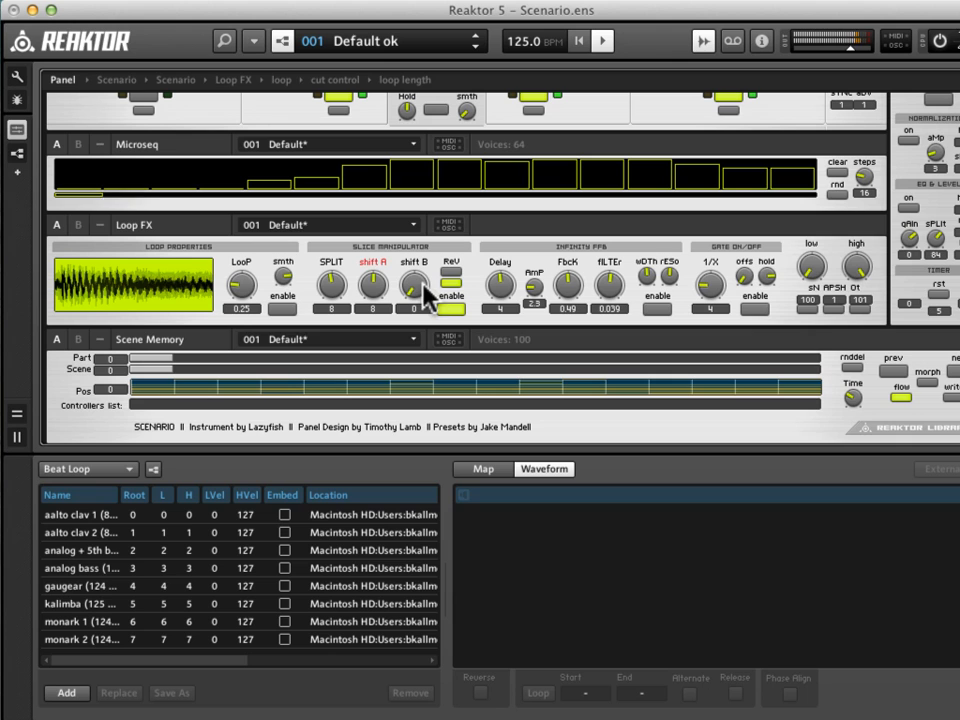
pyautogui.click(450, 309)
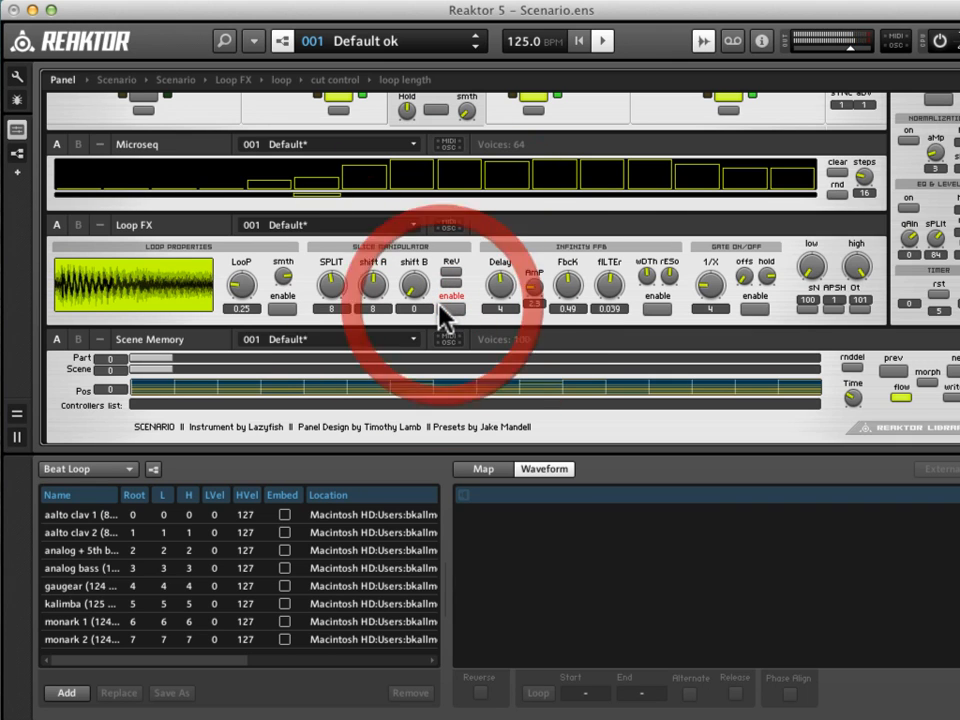
# Try the Infinity FFB effect by adjusting its width and resonance, leaving it disabled with the filter at 0.15.
pyautogui.click(656, 310)
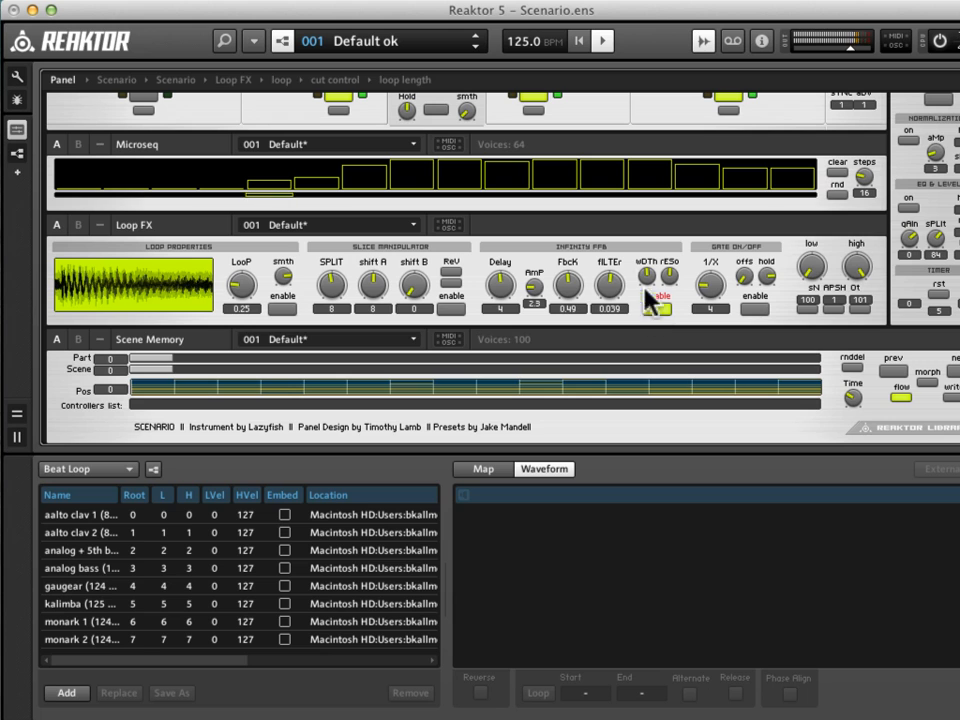
pyautogui.click(645, 275)
pyautogui.moveTo(669, 277); pyautogui.dragTo(676, 247)
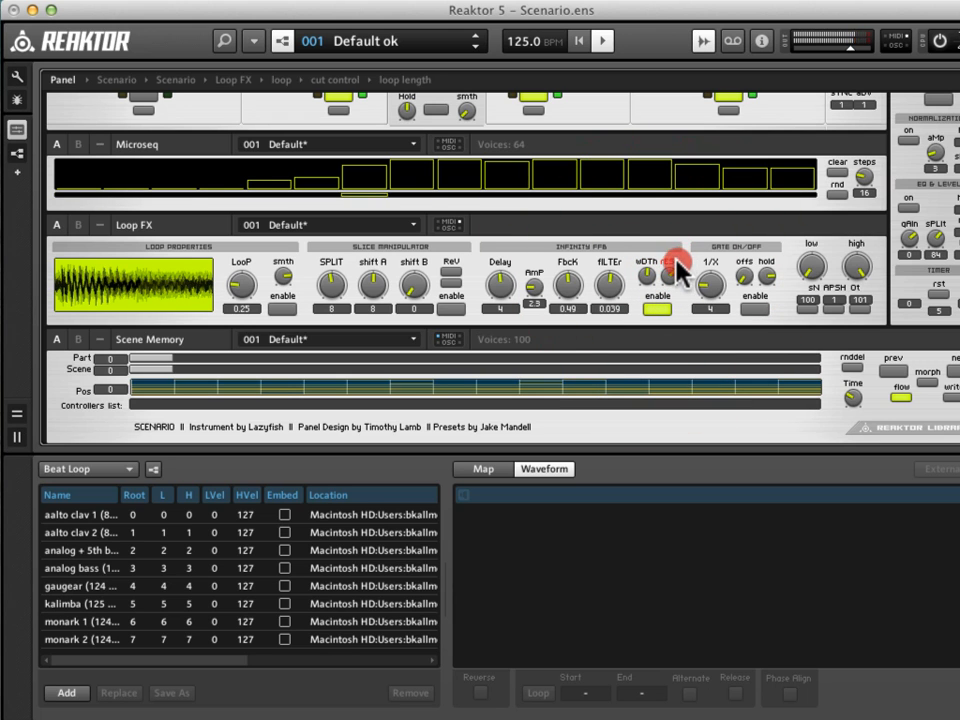
pyautogui.moveTo(609, 286); pyautogui.dragTo(618, 288)
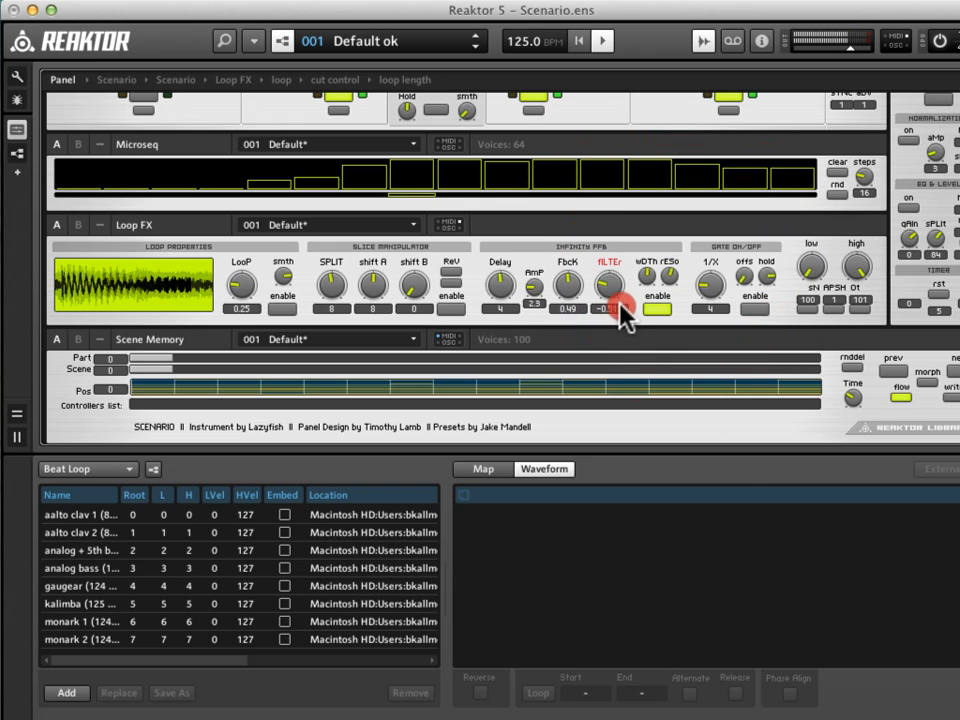
pyautogui.click(659, 310)
# Enable the gate effect, set its 1/X value to 1 and adjust its offset and hold.
pyautogui.click(760, 310)
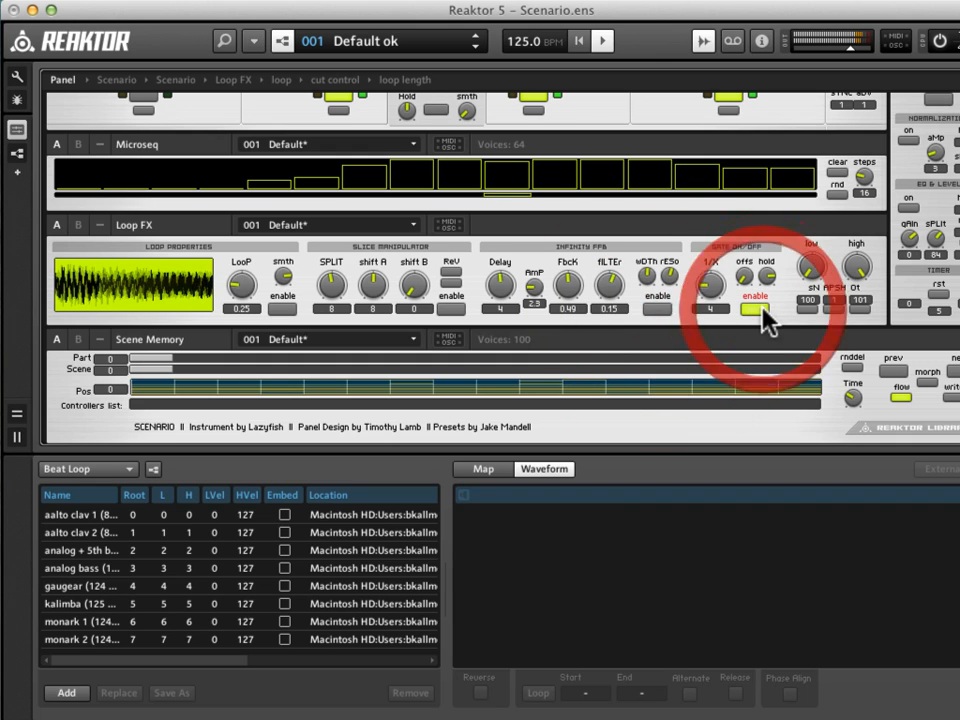
pyautogui.moveTo(710, 290); pyautogui.dragTo(761, 203)
pyautogui.moveTo(773, 272)
pyautogui.mouseDown()
pyautogui.moveTo(779, 345)
pyautogui.moveTo(771, 354)
pyautogui.moveTo(778, 255)
pyautogui.moveTo(795, 212)
pyautogui.moveTo(720, 251)
pyautogui.moveTo(767, 253)
pyautogui.moveTo(771, 276)
pyautogui.mouseUp()
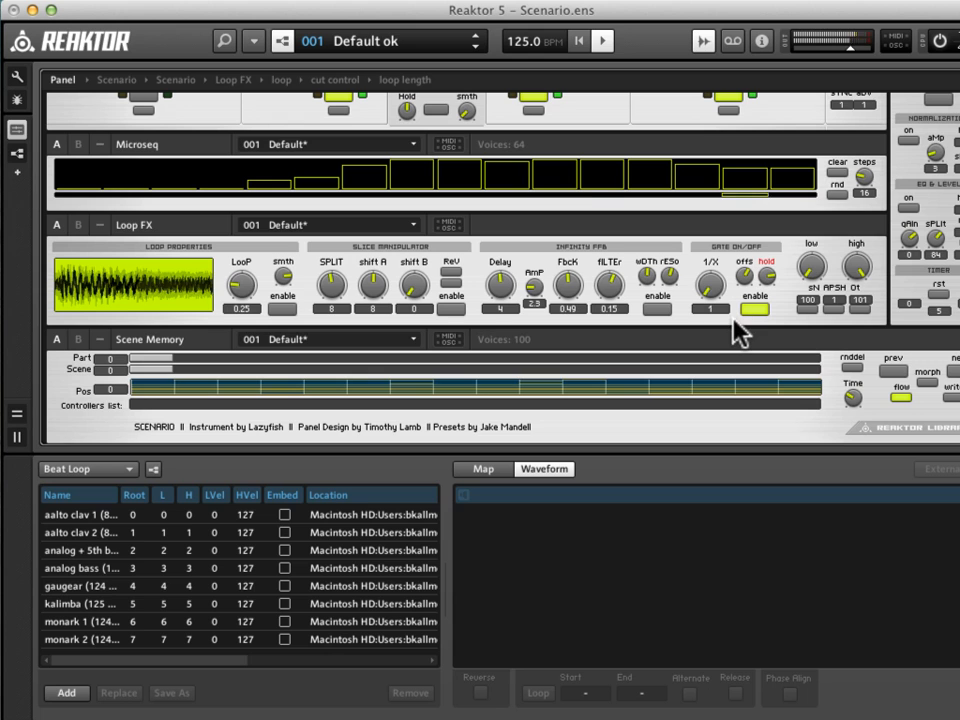
# Replace the third loop's sample map with Scenario Loops_Randomstepshifter.map.
pyautogui.scroll(6, 686, 296)
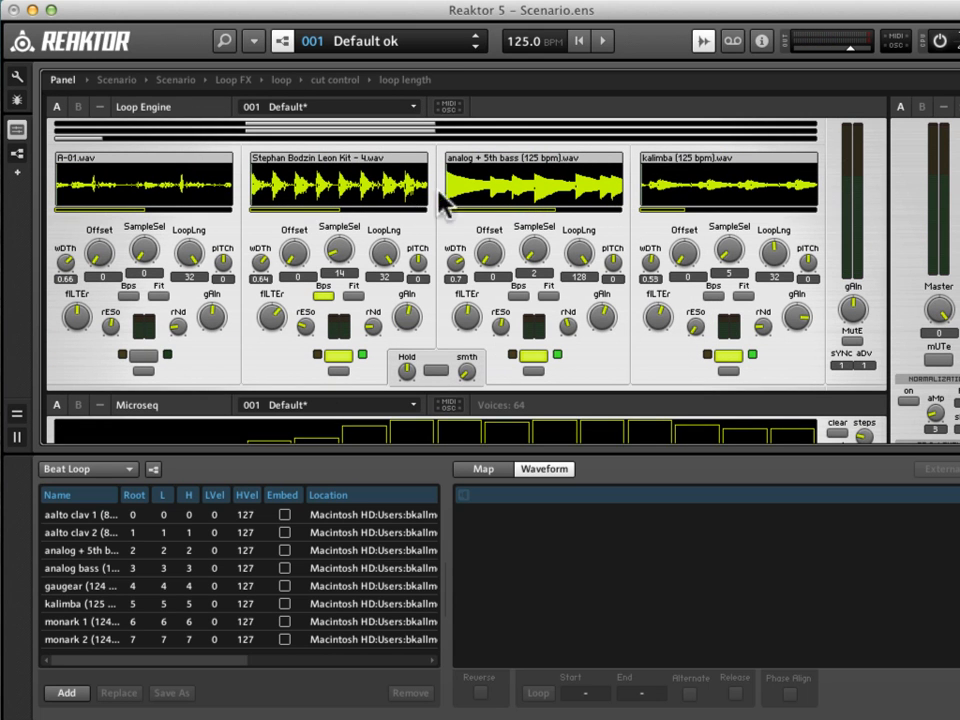
pyautogui.rightClick(583, 190)
pyautogui.moveTo(609, 204)
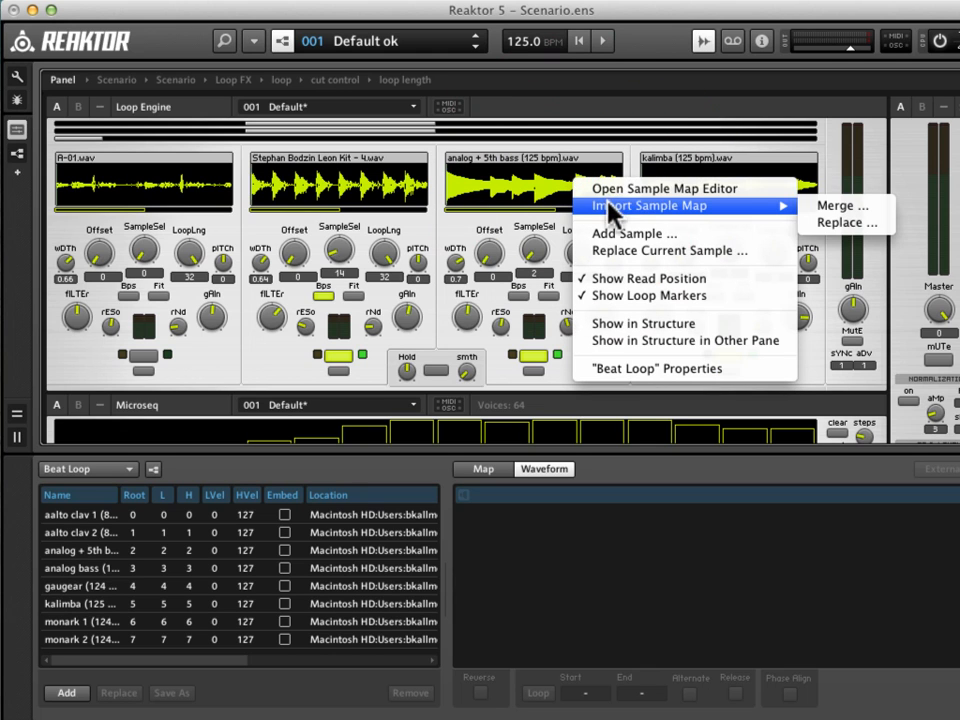
pyautogui.click(857, 224)
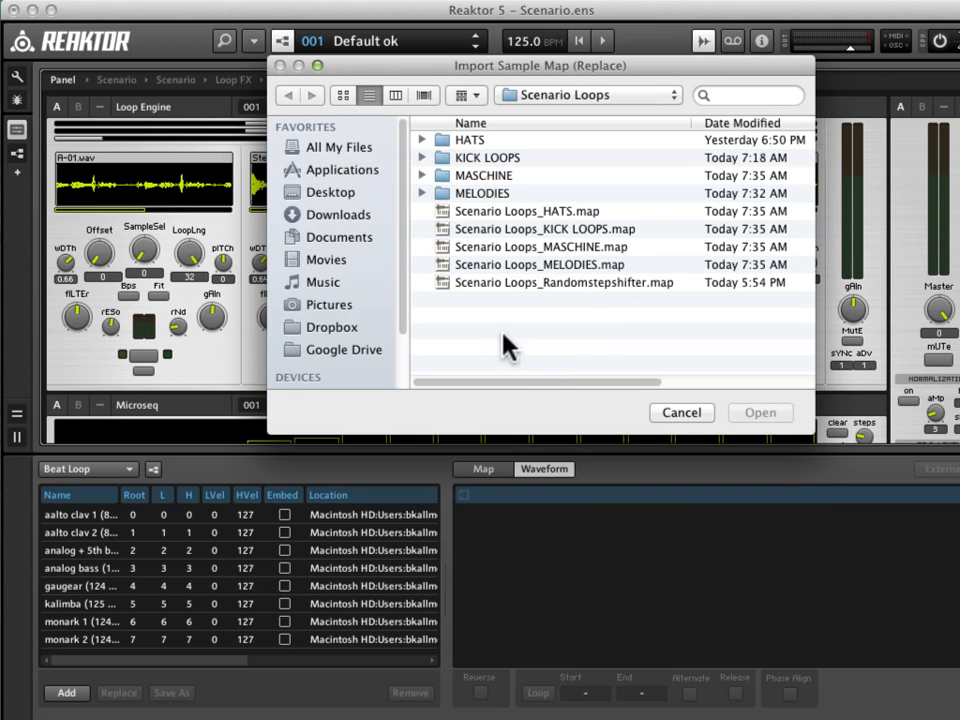
pyautogui.click(533, 288)
pyautogui.click(764, 412)
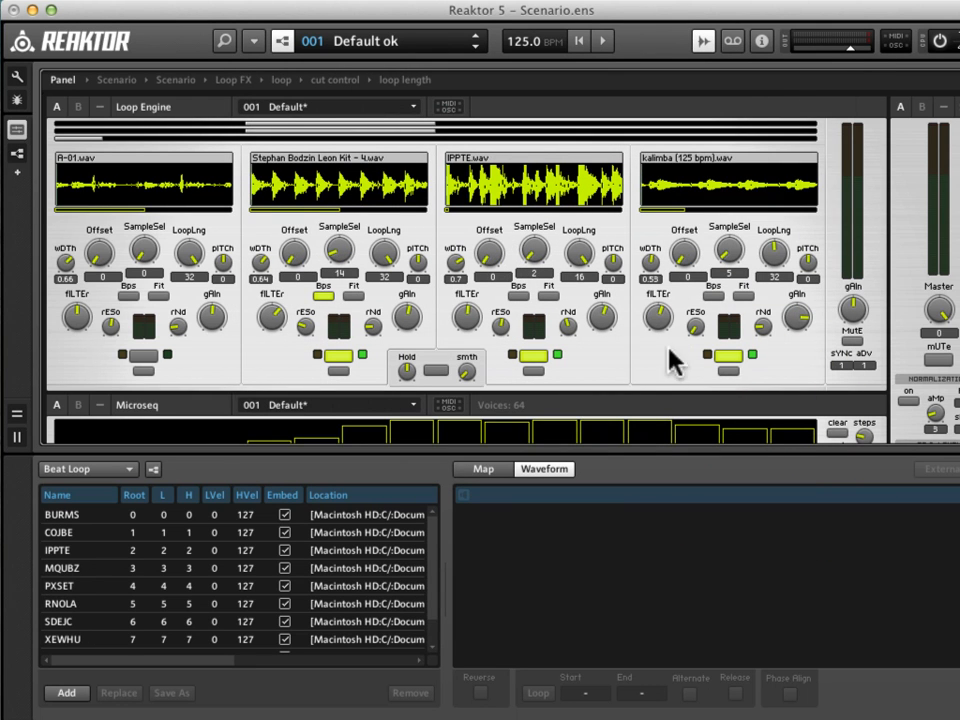
# Switch off the fourth loop, and enable Bps with a lower gain on the third loop during playback.
pyautogui.click(729, 355)
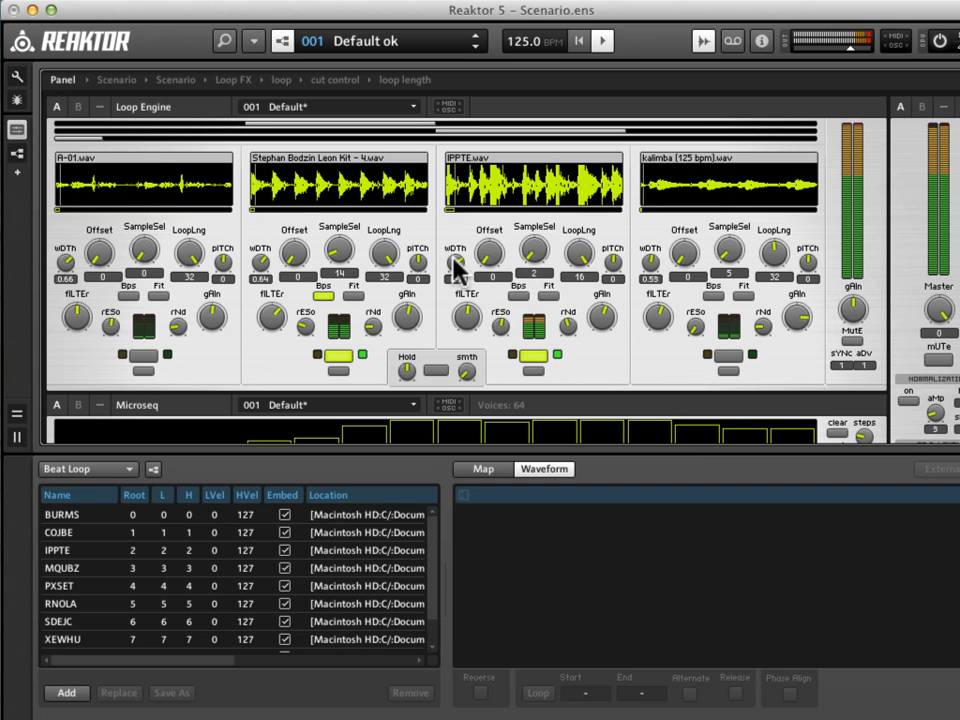
pyautogui.click(520, 296)
pyautogui.moveTo(601, 312); pyautogui.dragTo(607, 350)
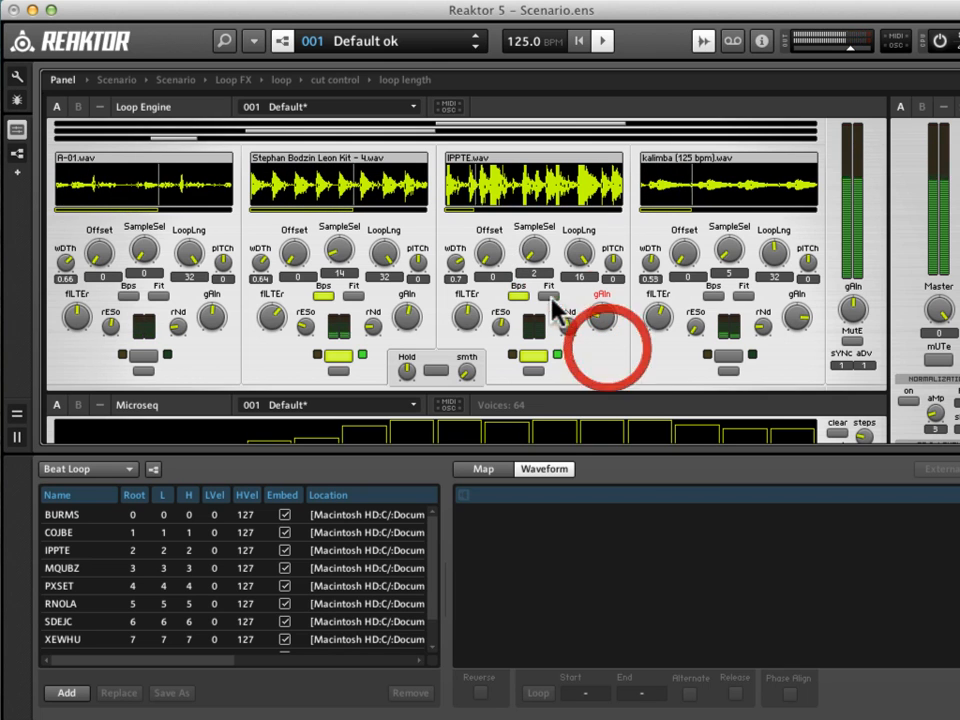
# Select sample 5 for the third loop, turn off its Bps and try different filter settings on it.
pyautogui.moveTo(544, 253); pyautogui.dragTo(537, 253)
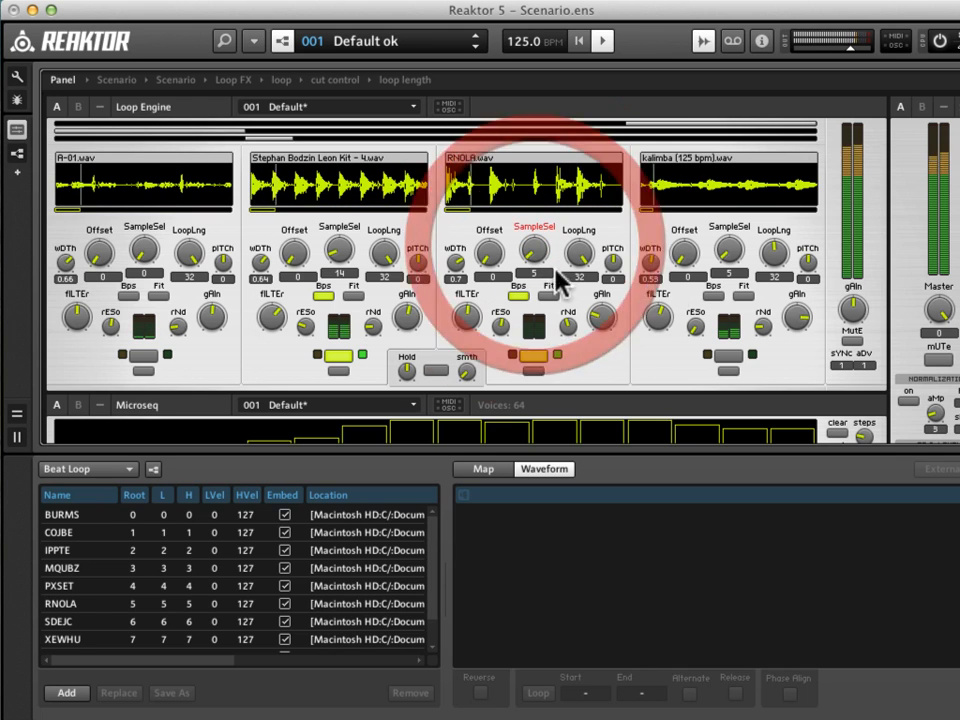
pyautogui.click(466, 305)
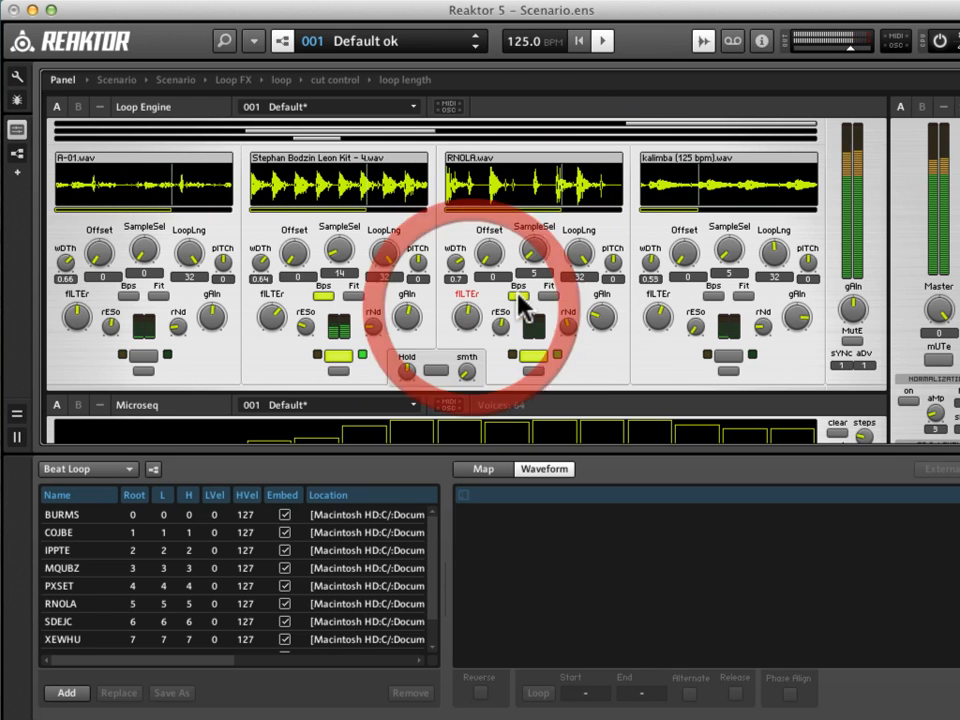
pyautogui.click(464, 318)
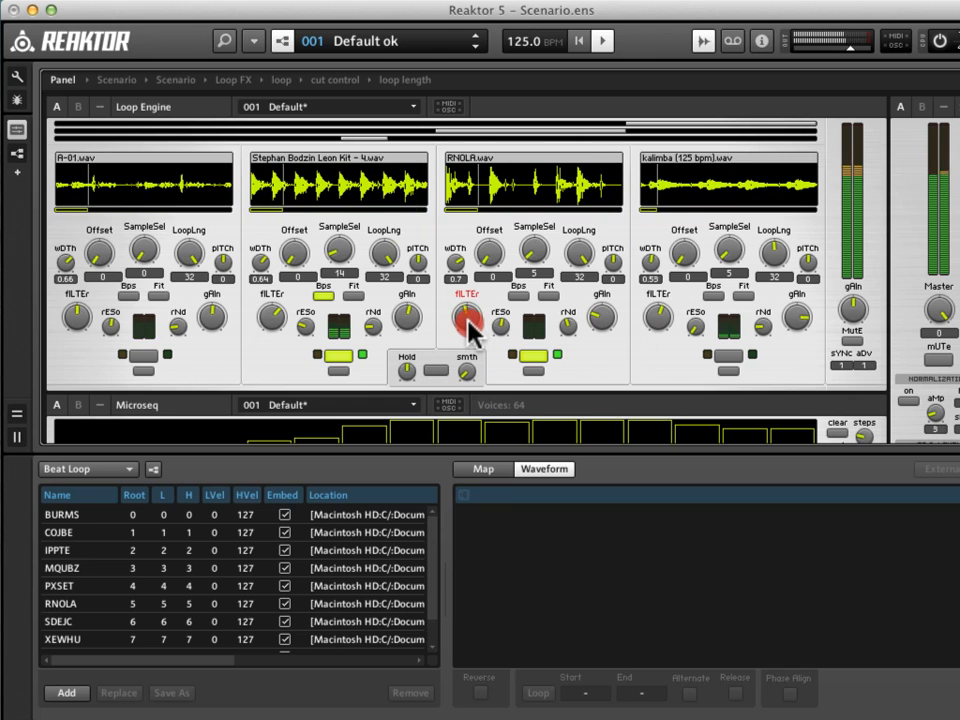
pyautogui.click(472, 305)
pyautogui.moveTo(472, 299)
pyautogui.mouseDown()
pyautogui.moveTo(479, 287)
pyautogui.moveTo(478, 306)
pyautogui.mouseUp()
# Audition samples 7 and 8 on the third loop while raising its gain and adjusting its filter.
pyautogui.moveTo(535, 268); pyautogui.dragTo(531, 264)
pyautogui.moveTo(469, 320)
pyautogui.mouseDown()
pyautogui.moveTo(469, 302)
pyautogui.moveTo(478, 308)
pyautogui.moveTo(471, 328)
pyautogui.mouseUp()
pyautogui.moveTo(600, 318); pyautogui.dragTo(600, 300)
pyautogui.moveTo(471, 321); pyautogui.dragTo(476, 306)
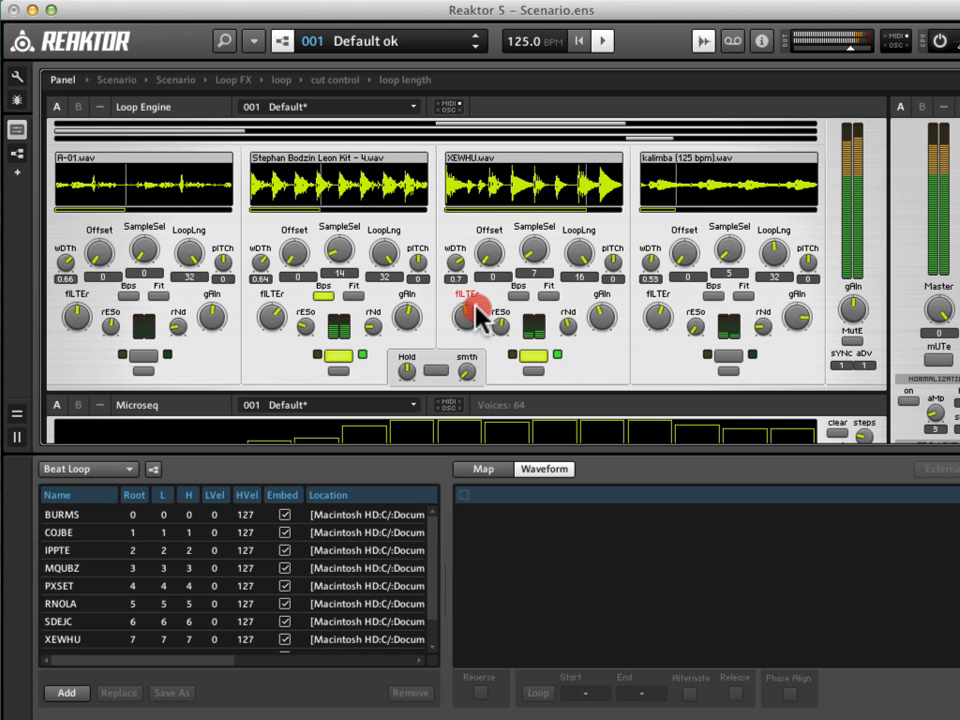
pyautogui.moveTo(476, 303); pyautogui.dragTo(476, 307)
pyautogui.click(476, 306)
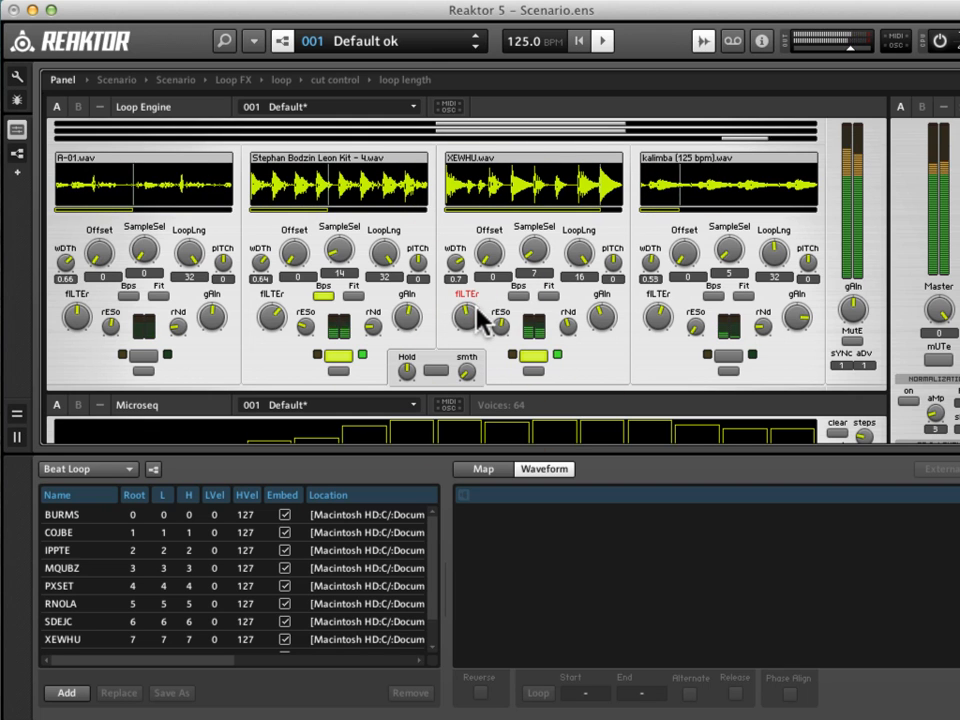
pyautogui.moveTo(536, 262); pyautogui.dragTo(545, 270)
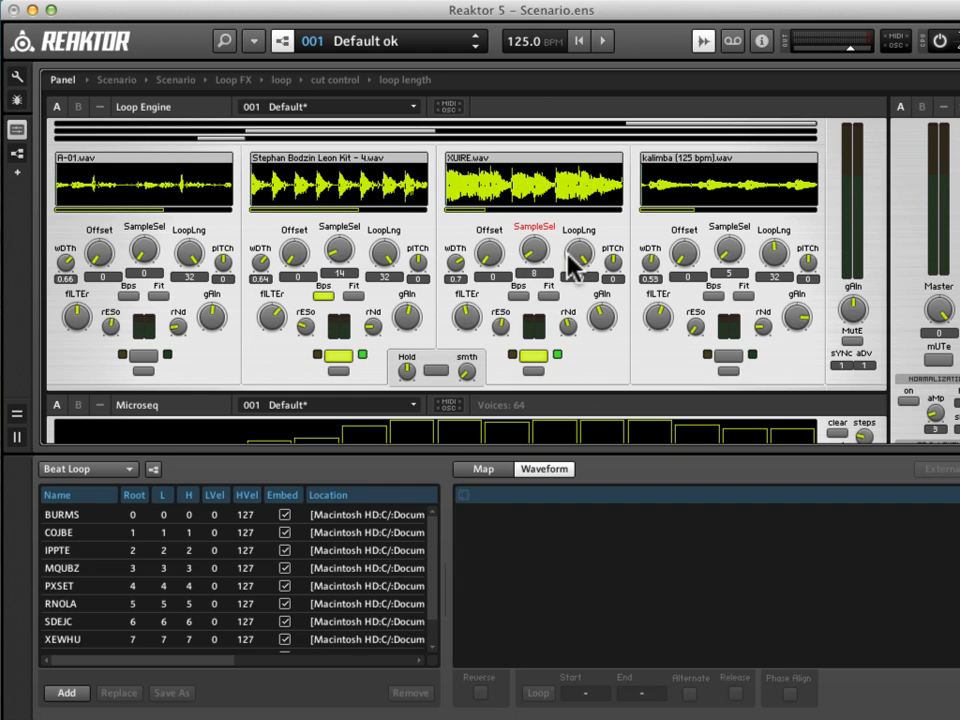
# Merge Scenario Loops_KICK LOOPS.map into the second loop's sample map.
pyautogui.scroll(-1, 575, 298)
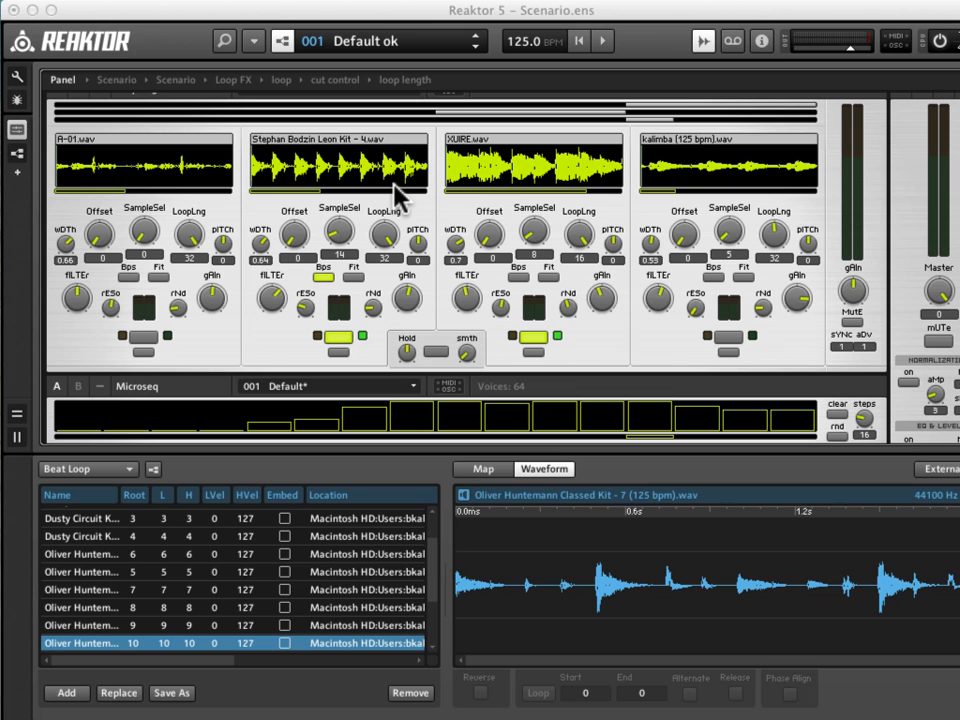
pyautogui.rightClick(392, 170)
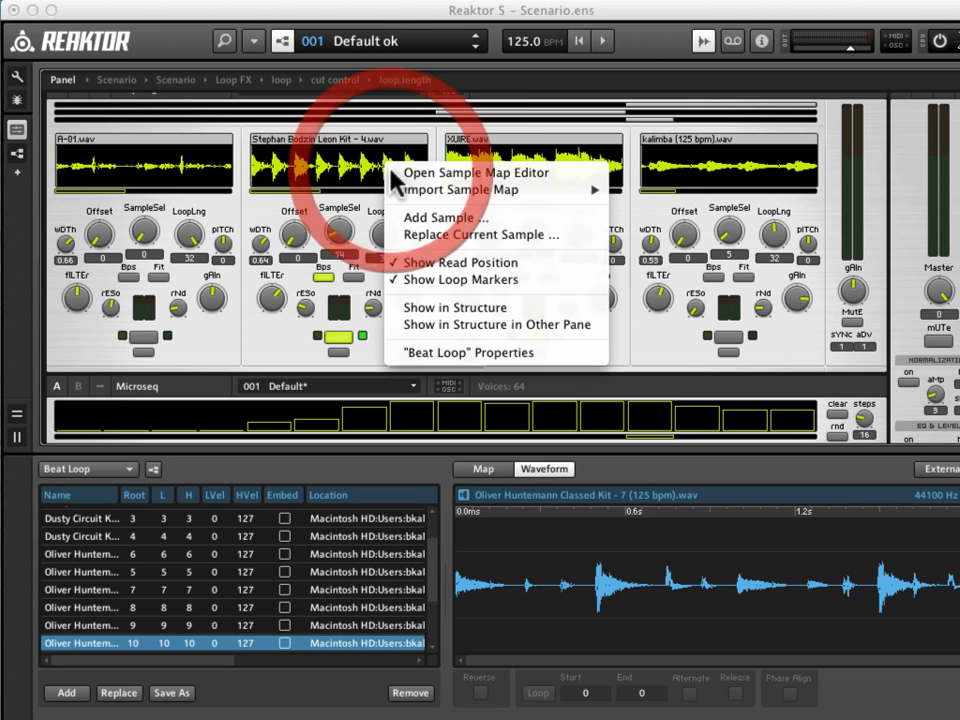
pyautogui.moveTo(519, 191)
pyautogui.click(640, 190)
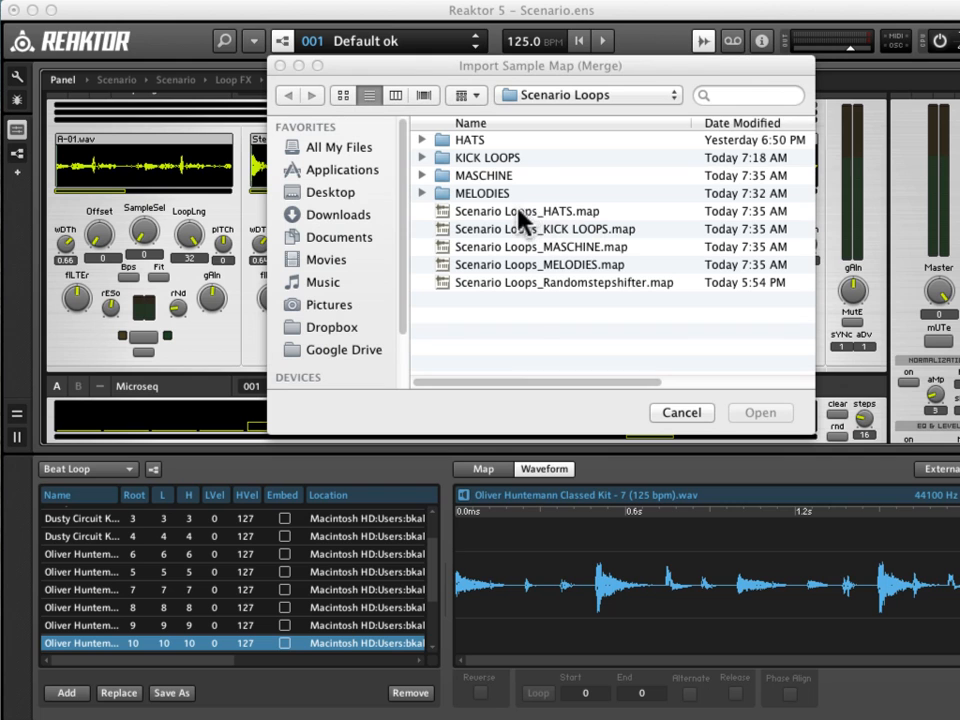
pyautogui.click(521, 229)
pyautogui.click(761, 415)
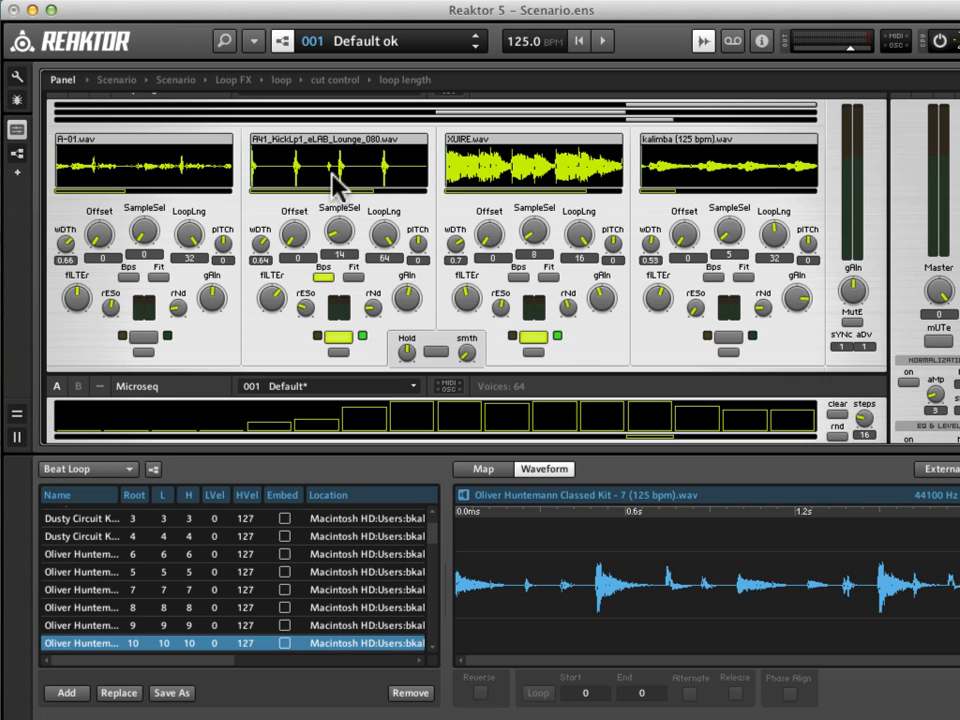
pyautogui.rightClick(490, 166)
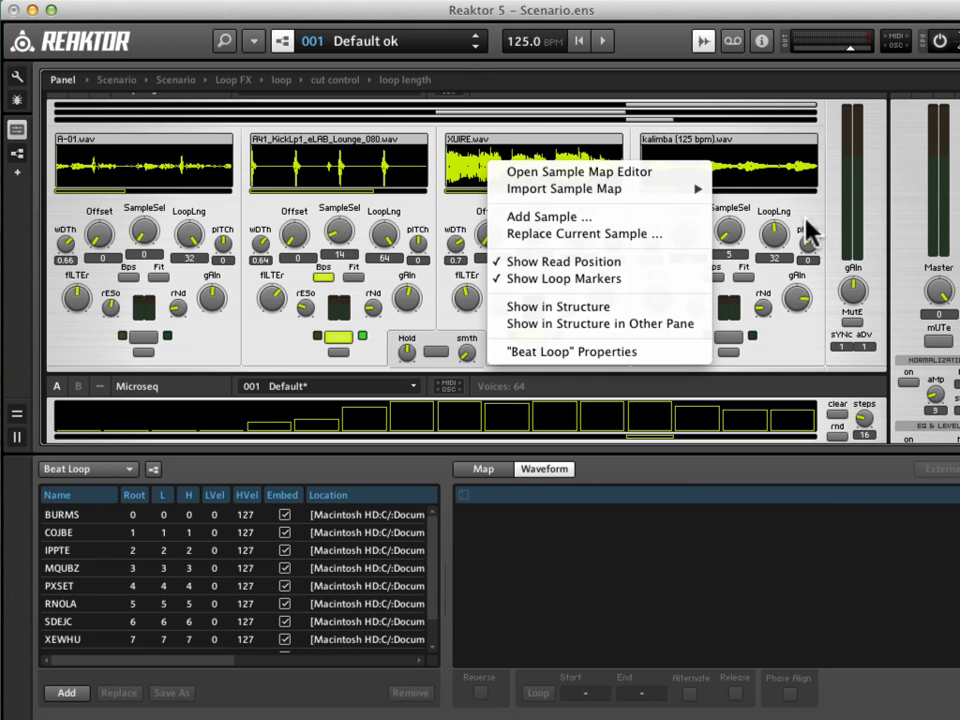
pyautogui.moveTo(688, 203)
pyautogui.click(742, 190)
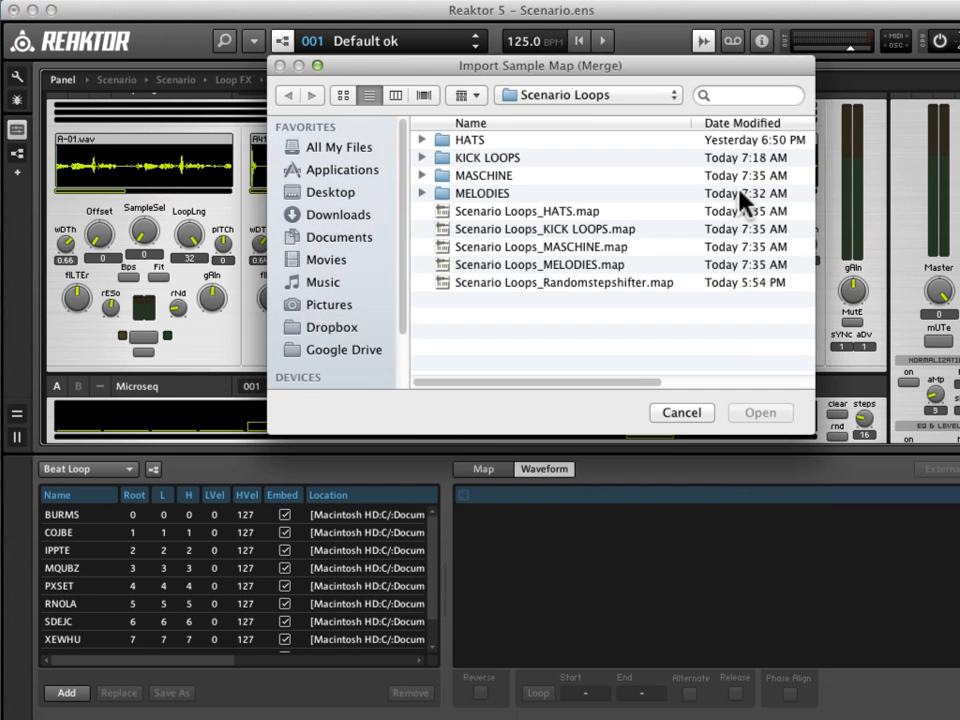
pyautogui.click(681, 411)
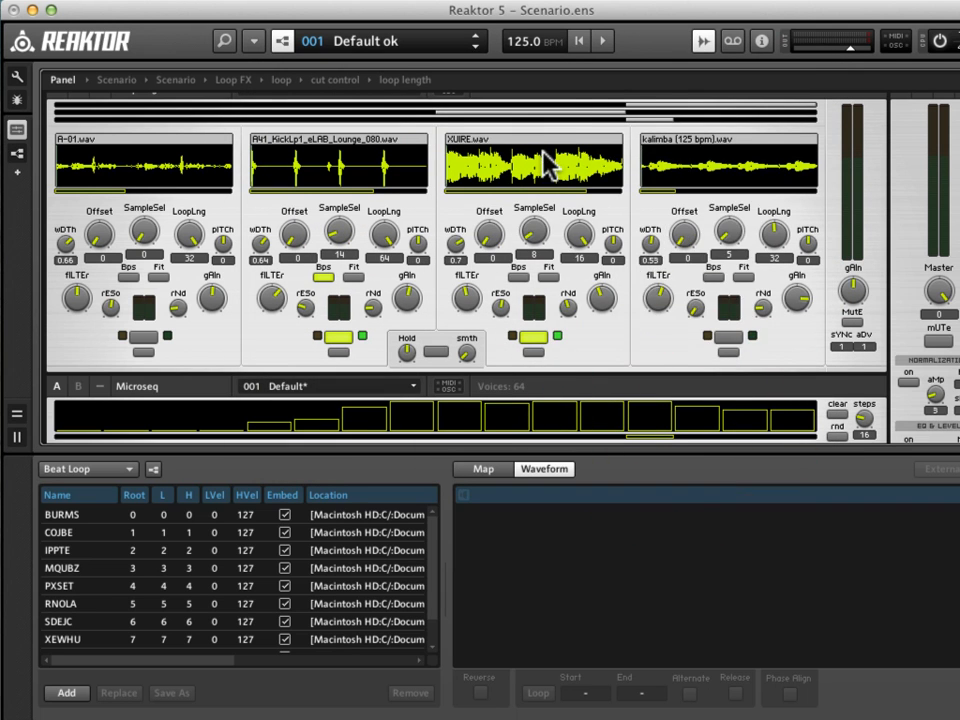
# Replace the third loop's sample map with Scenario Loops_HATS.map.
pyautogui.rightClick(540, 145)
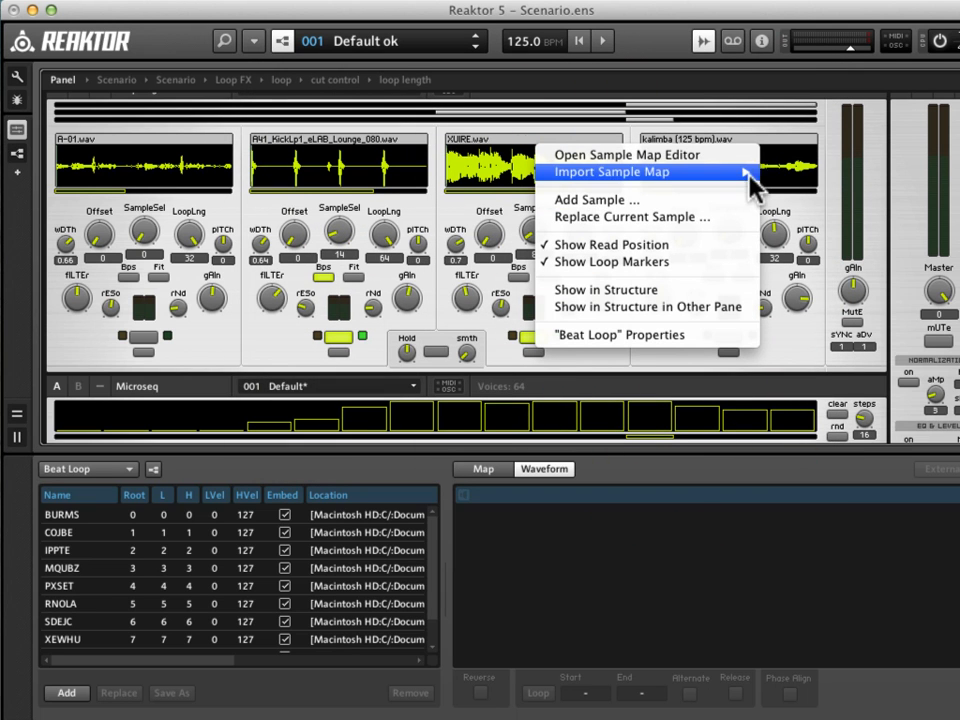
pyautogui.click(773, 193)
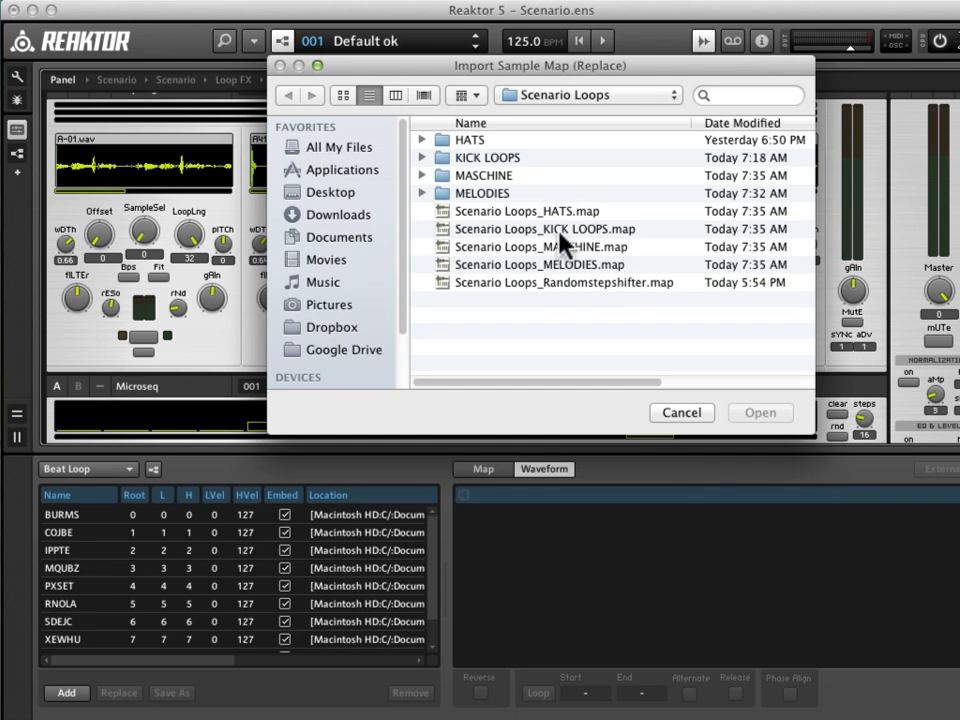
pyautogui.click(556, 211)
pyautogui.click(755, 412)
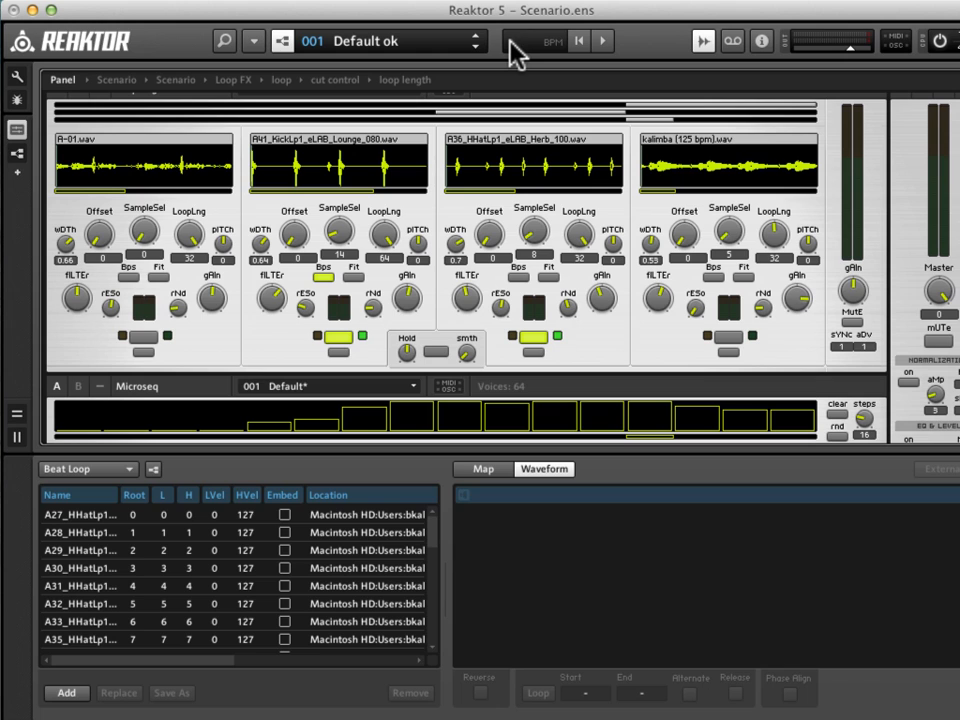
# Play the loops at a tempo of 90 BPM and enable Bps on the third loop.
pyautogui.press('space')
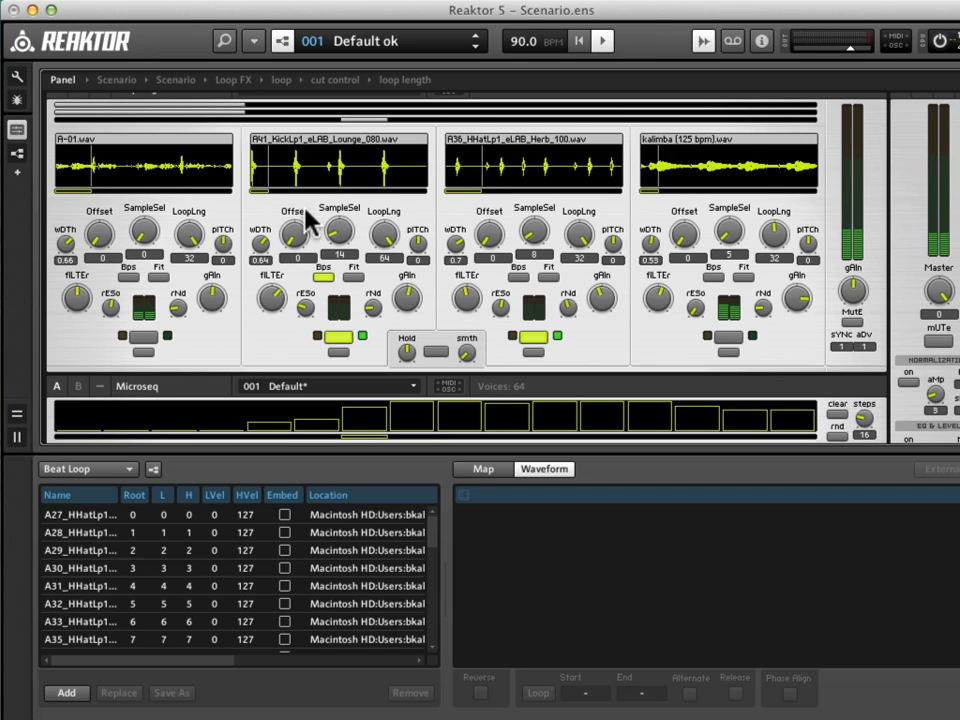
pyautogui.click(519, 279)
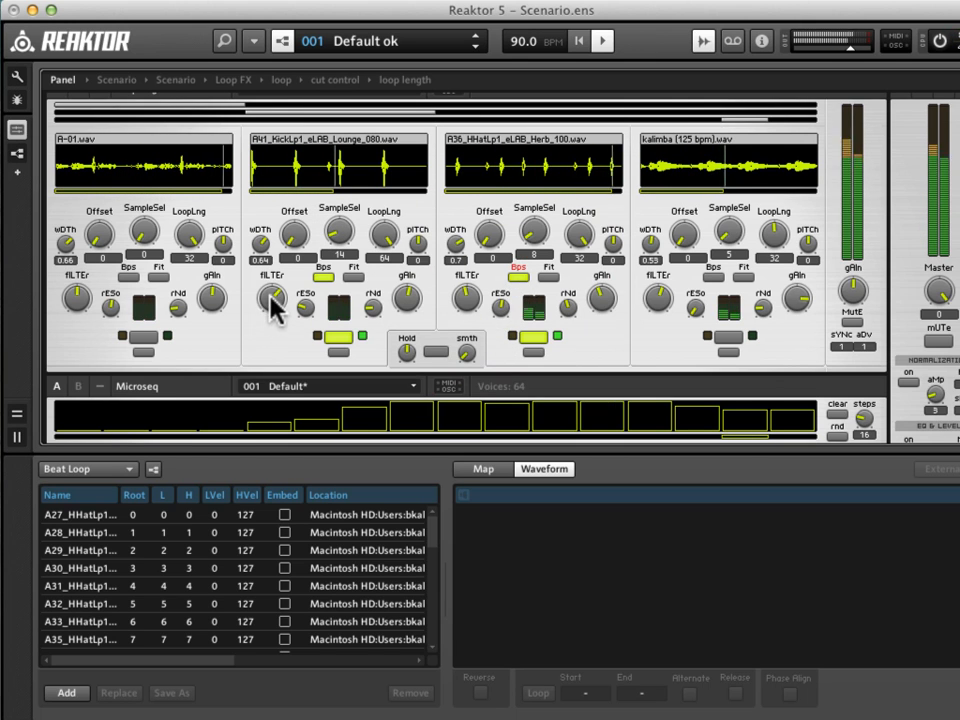
# Lower the second loop's filter slightly and set its sample selection to 19.
pyautogui.moveTo(274, 302)
pyautogui.mouseDown()
pyautogui.moveTo(273, 312)
pyautogui.moveTo(270, 299)
pyautogui.mouseUp()
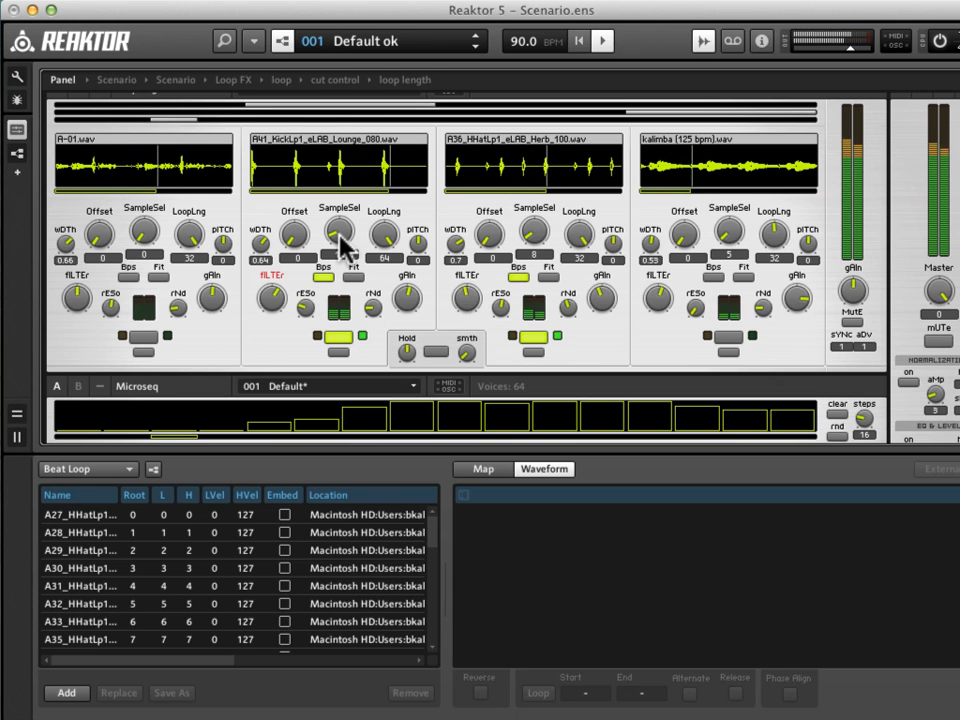
pyautogui.moveTo(340, 236); pyautogui.dragTo(340, 234)
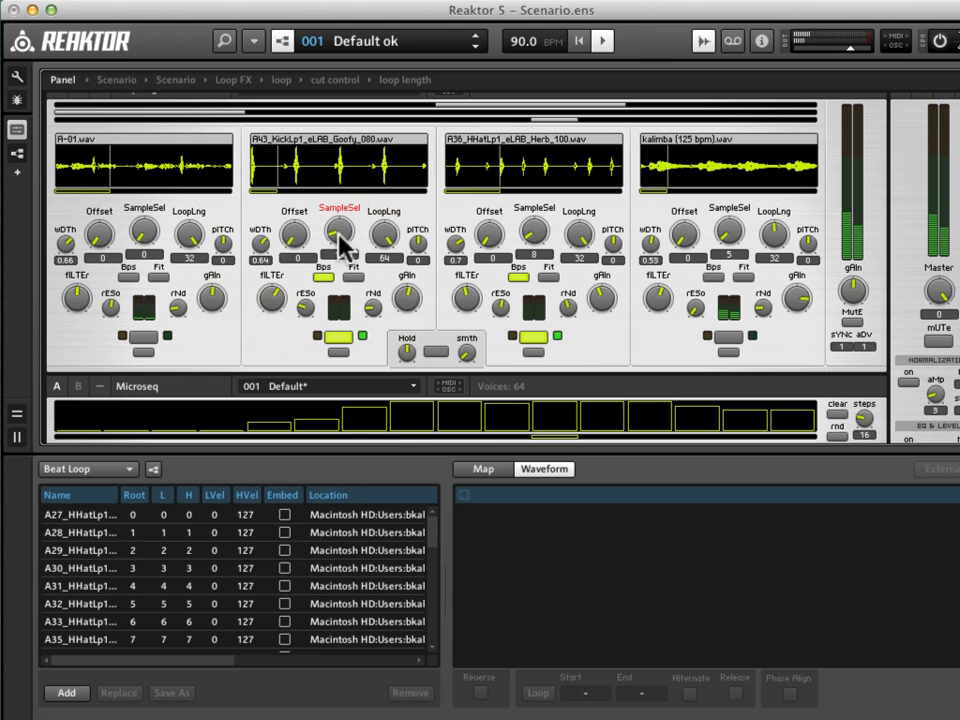
pyautogui.moveTo(339, 235); pyautogui.dragTo(340, 234)
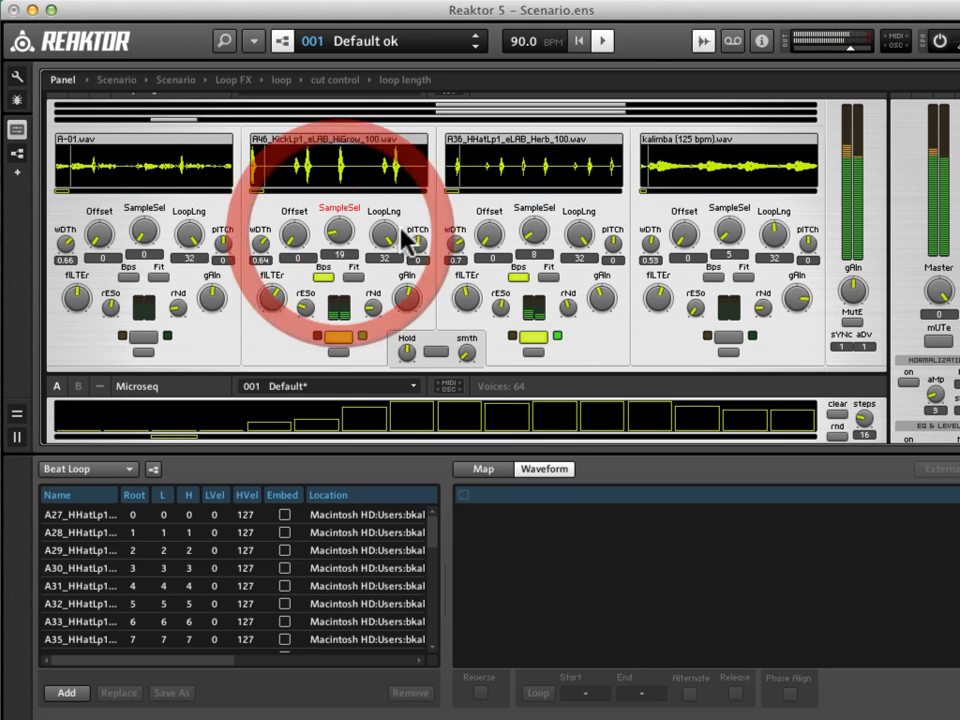
# Step through the third loop's hi-hat samples and set its sample selection to 16.
pyautogui.click(490, 234)
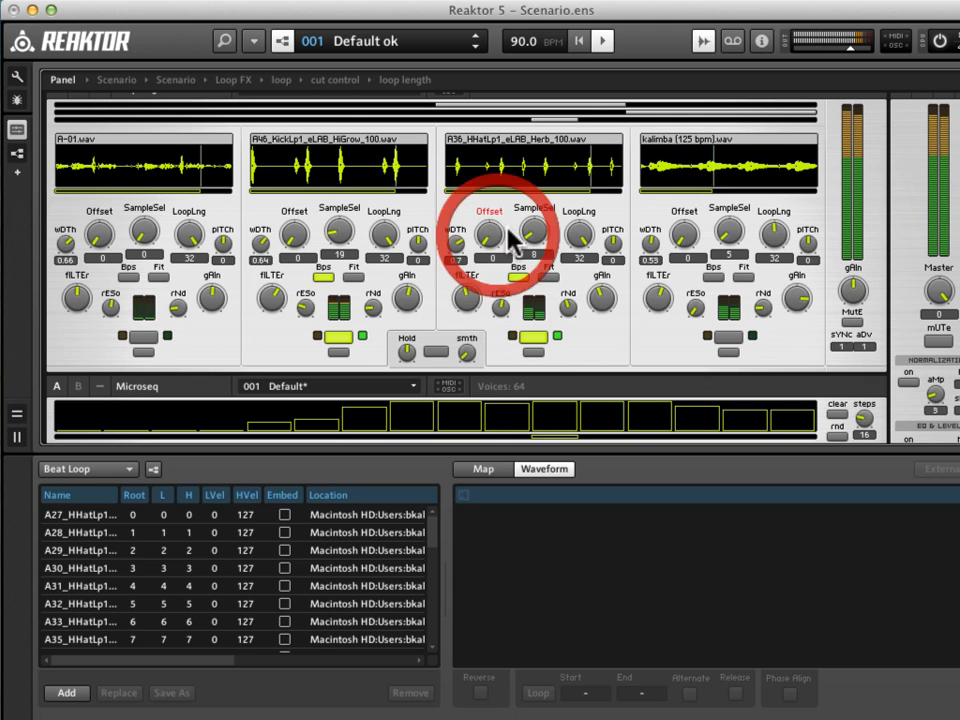
pyautogui.moveTo(531, 237); pyautogui.dragTo(533, 236)
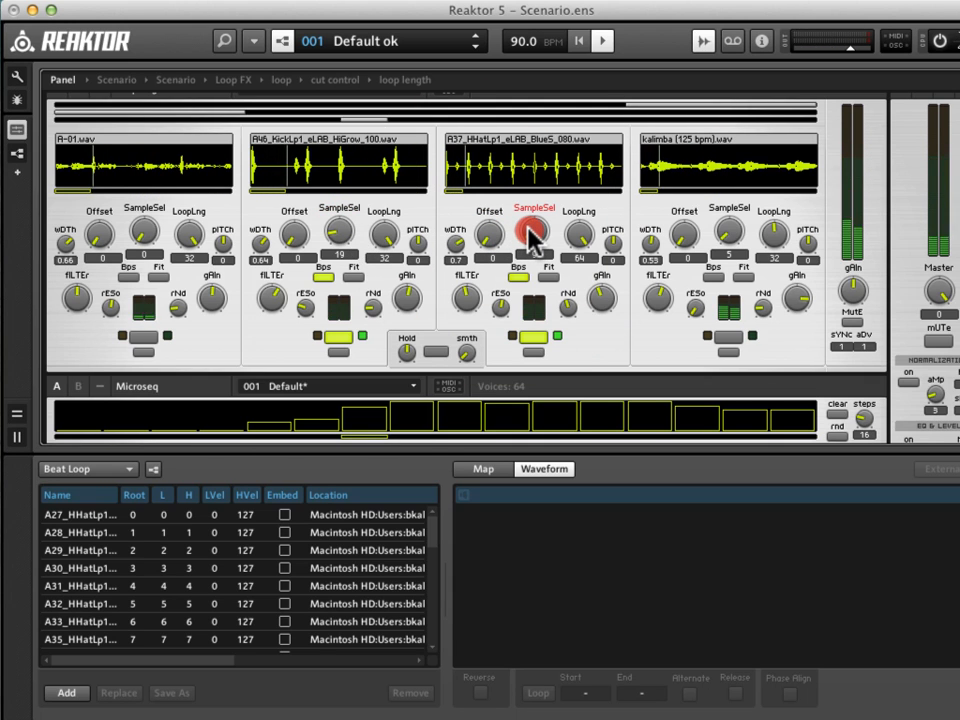
pyautogui.moveTo(531, 236); pyautogui.dragTo(531, 232)
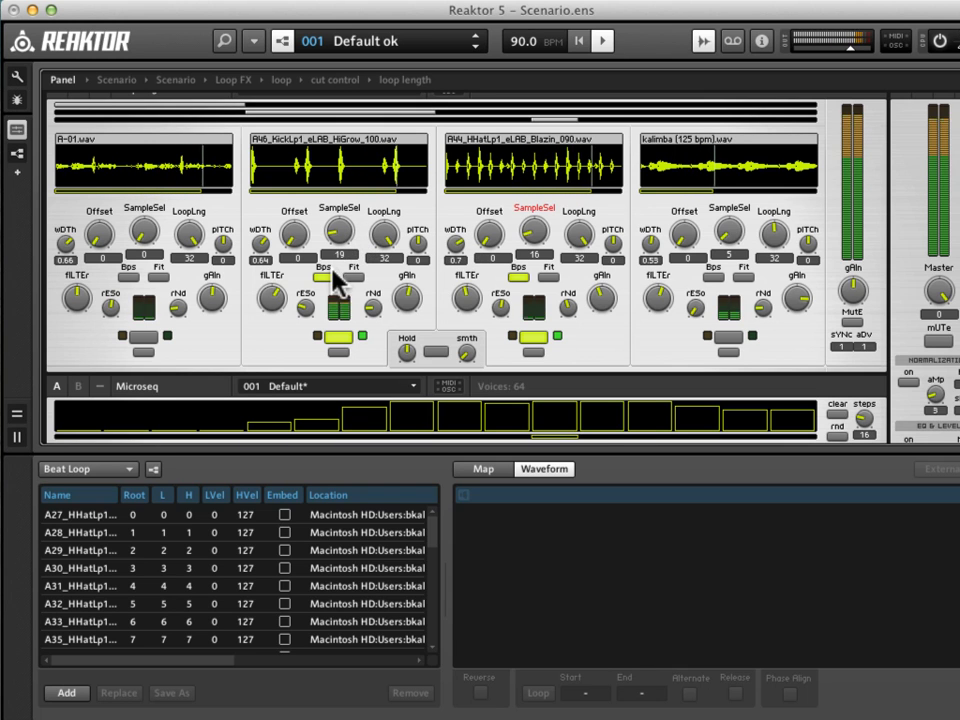
# Try the loop effect and the Infinity FFB effect in the Loop FX section, leaving both disabled.
pyautogui.scroll(-5, 321, 280)
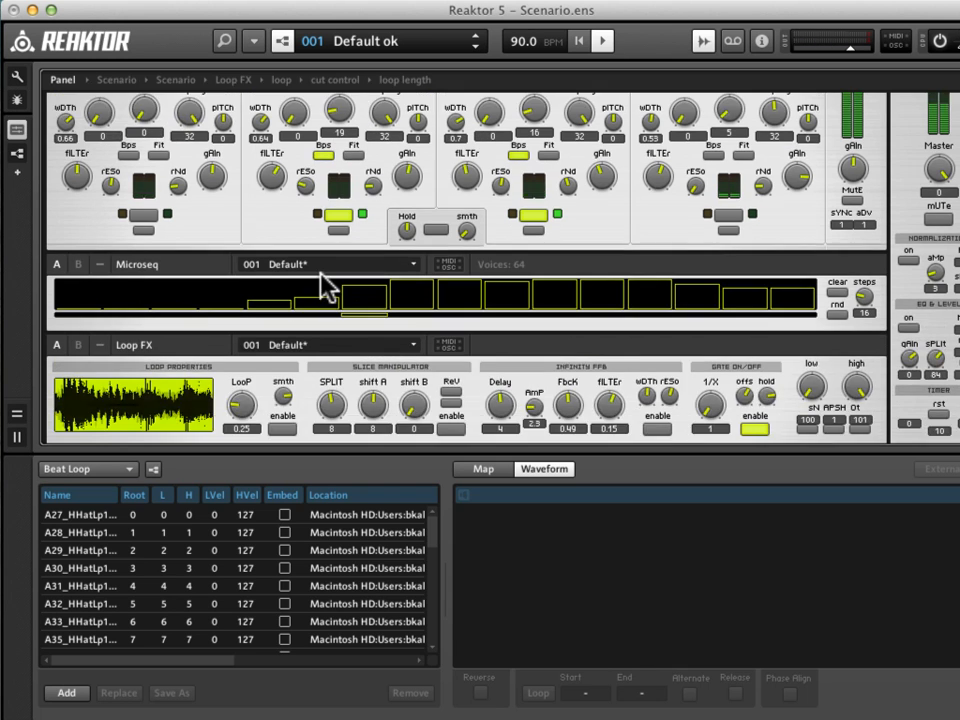
pyautogui.scroll(1, 330, 285)
pyautogui.click(278, 327)
pyautogui.click(280, 327)
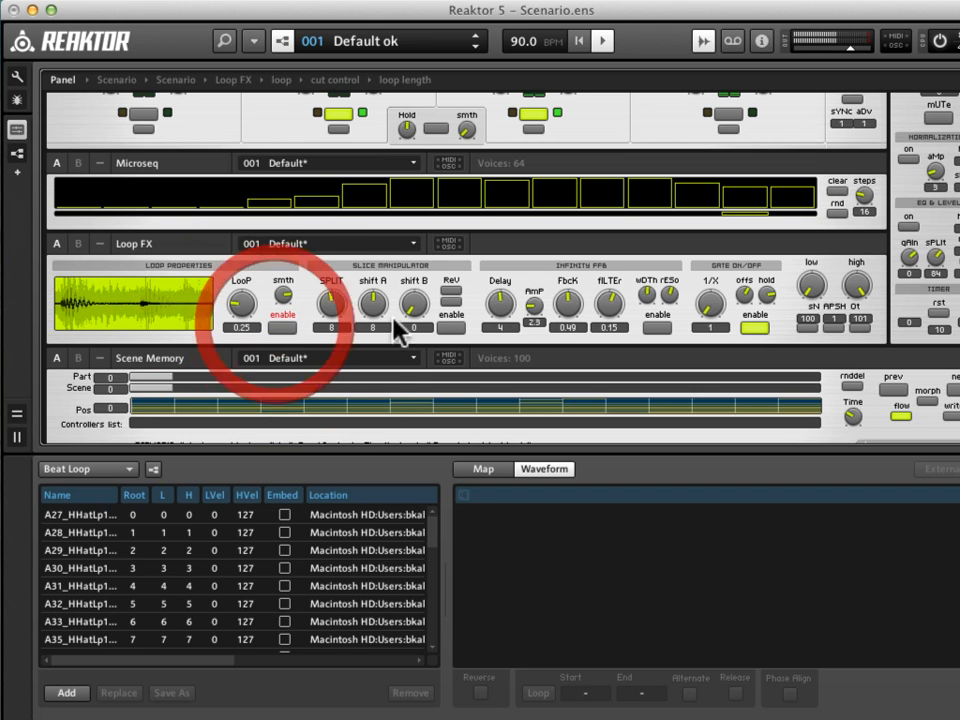
pyautogui.click(657, 327)
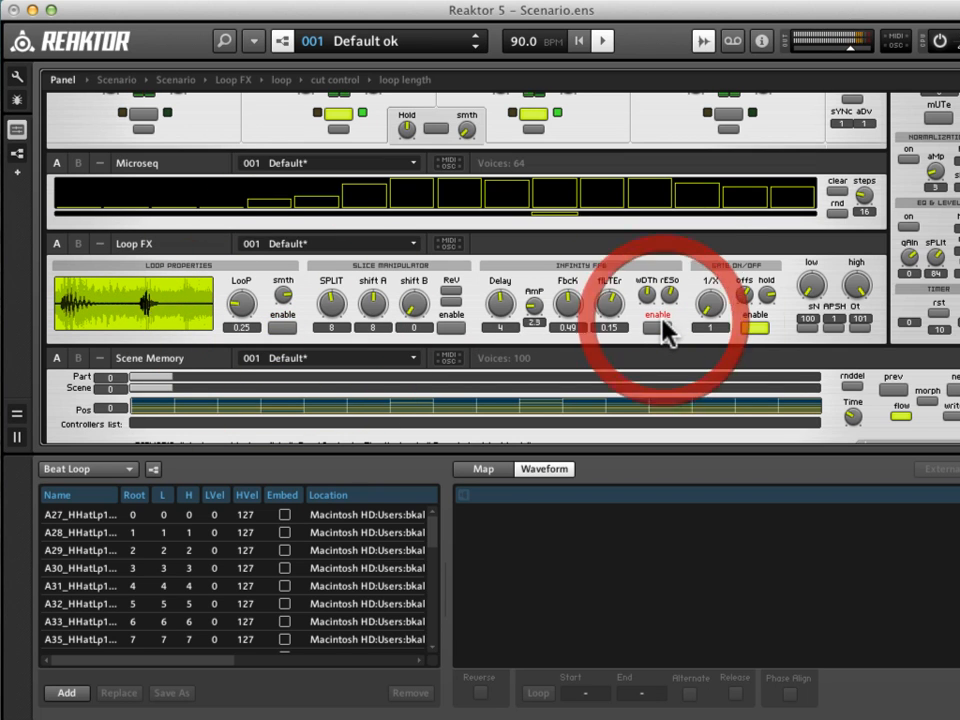
pyautogui.click(657, 327)
pyautogui.scroll(5, 640, 320)
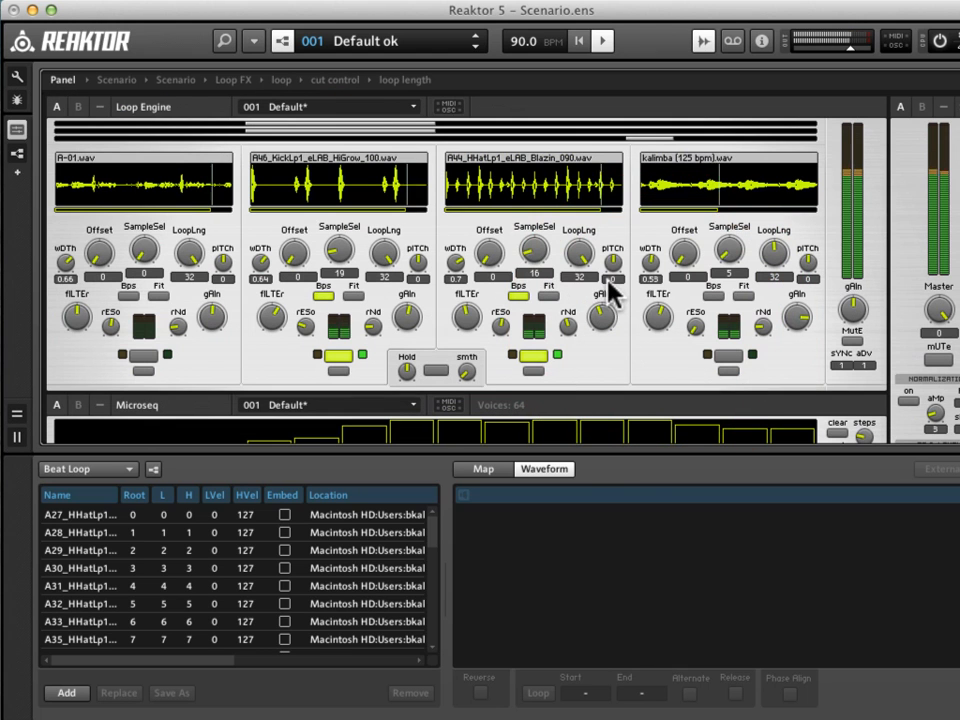
# Set the third loop's offset to 4 and its sample selection to 19.
pyautogui.click(494, 254)
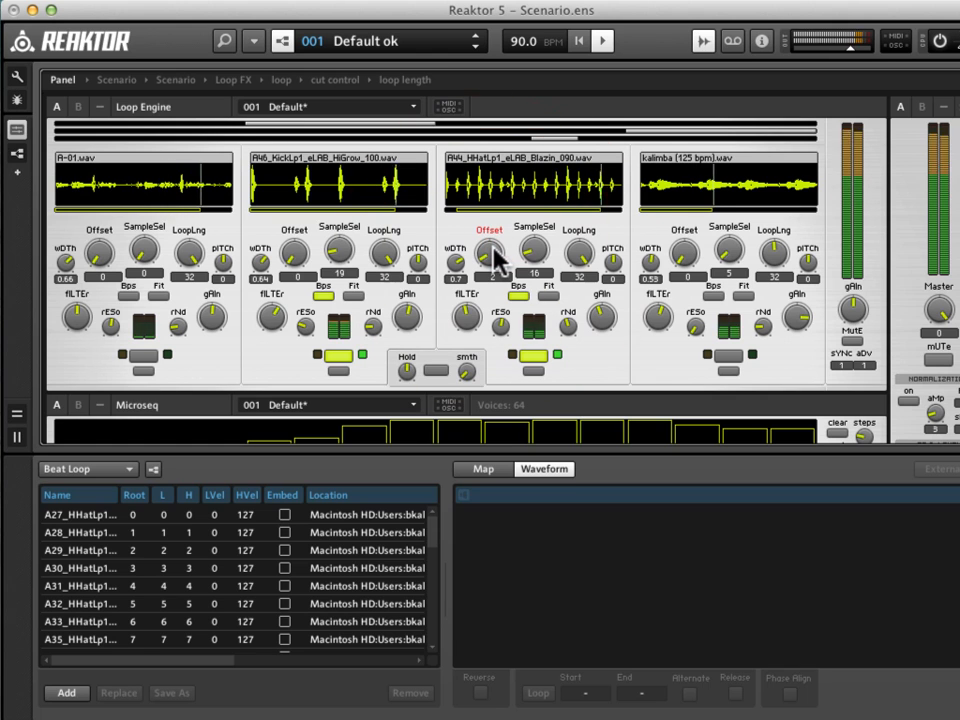
pyautogui.click(494, 254)
pyautogui.moveTo(493, 247); pyautogui.dragTo(494, 240)
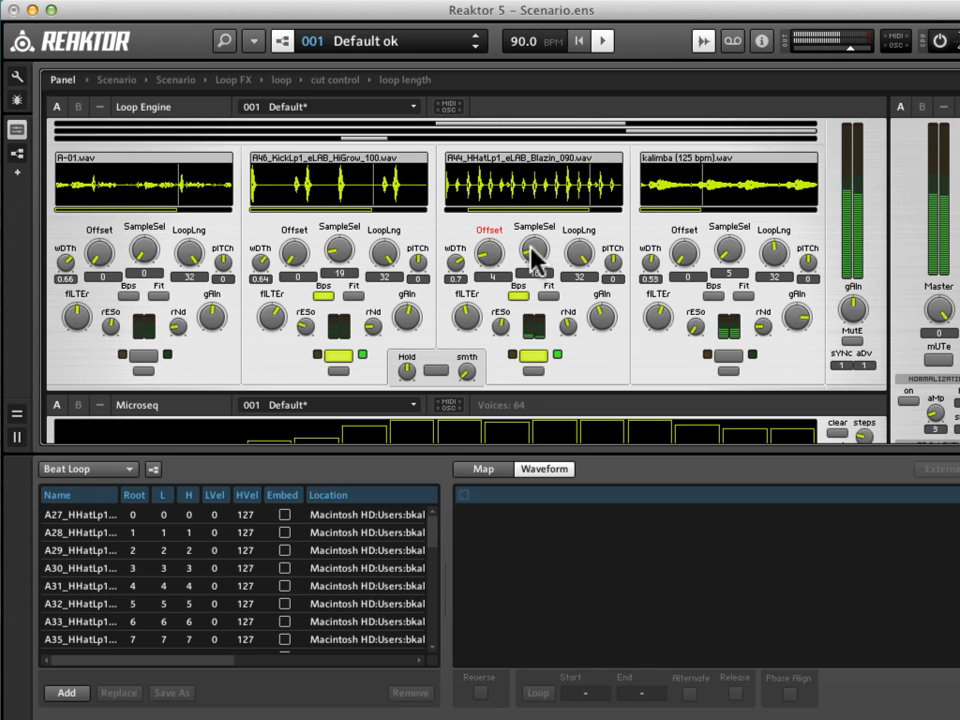
pyautogui.moveTo(532, 249); pyautogui.dragTo(533, 250)
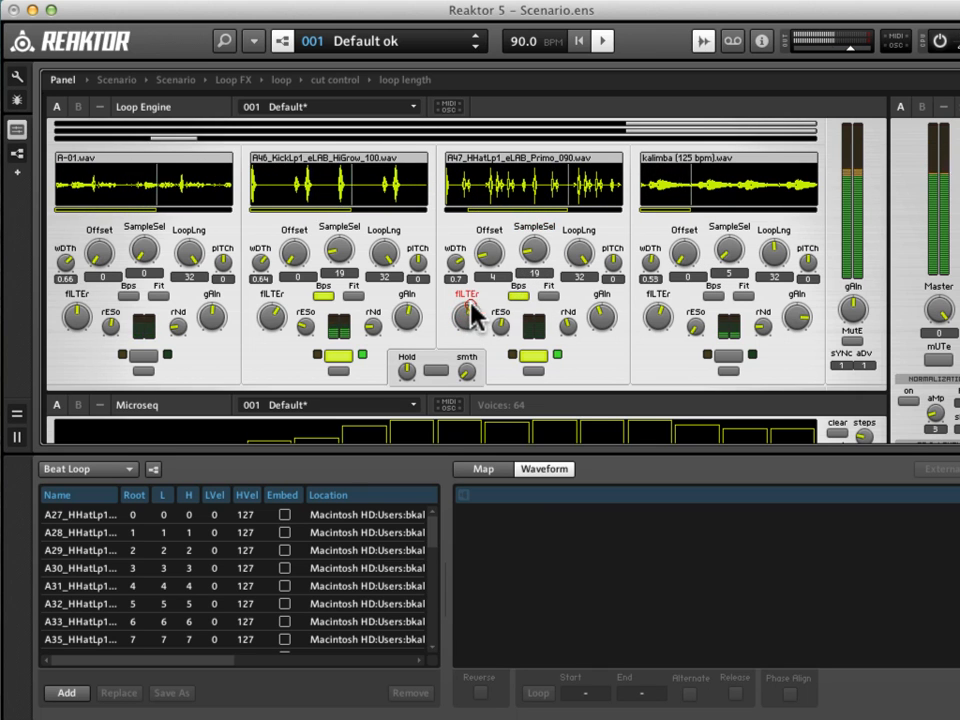
# Disable Bps on the third loop and raise its filter.
pyautogui.click(514, 297)
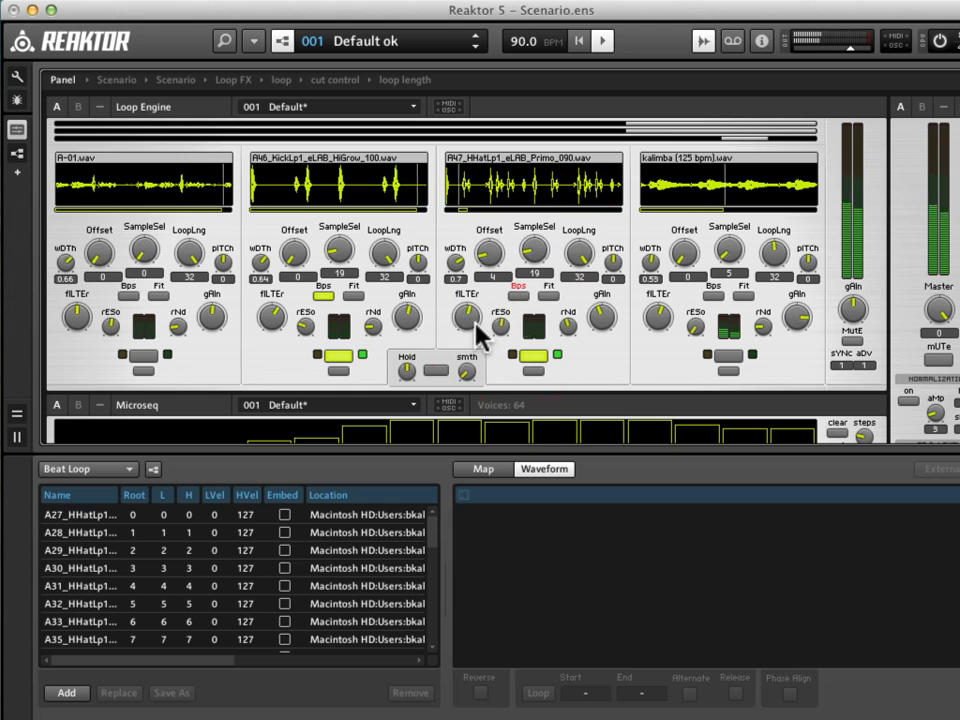
pyautogui.moveTo(467, 318); pyautogui.dragTo(463, 306)
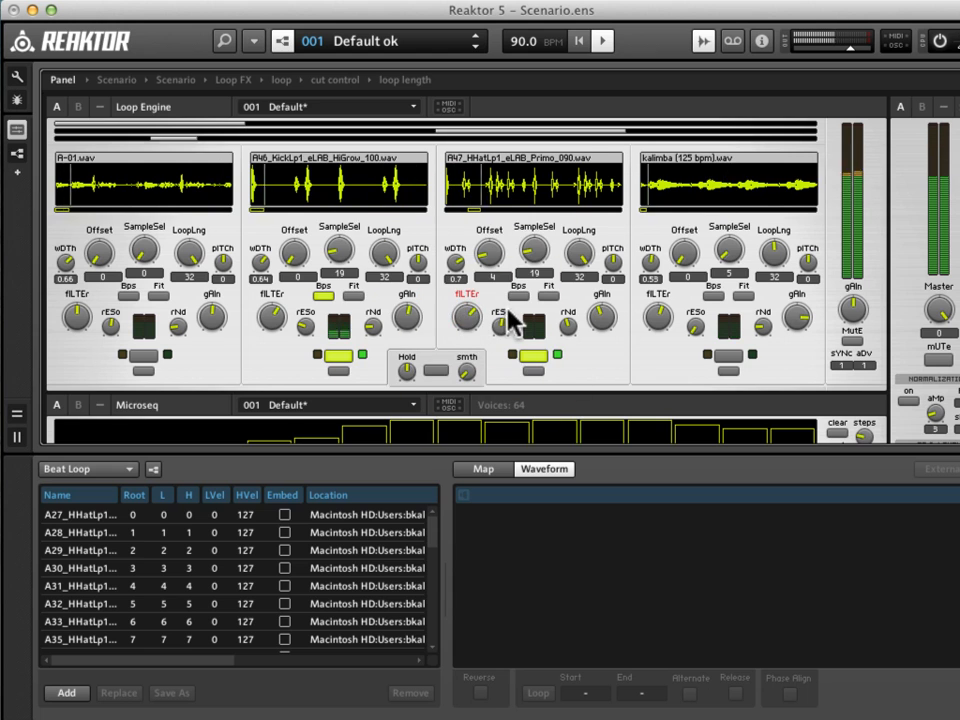
# Toggle the loop effect on and off twice, and audition Infinity FFB in the Loop FX section, leaving both disabled.
pyautogui.scroll(-1, 535, 320)
pyautogui.scroll(-5, 707, 326)
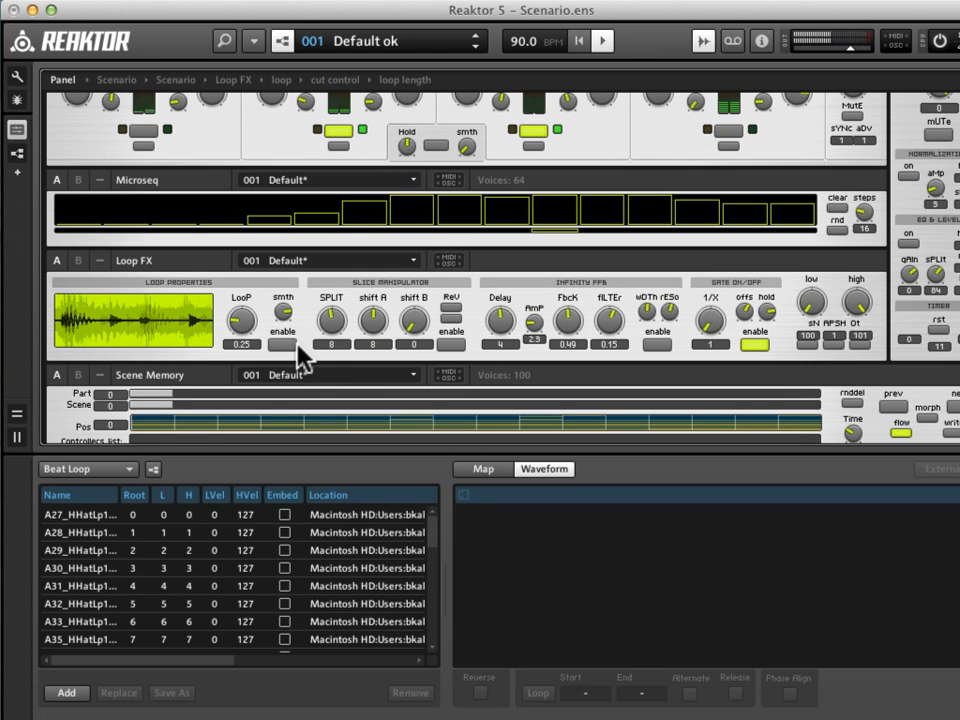
pyautogui.click(282, 345)
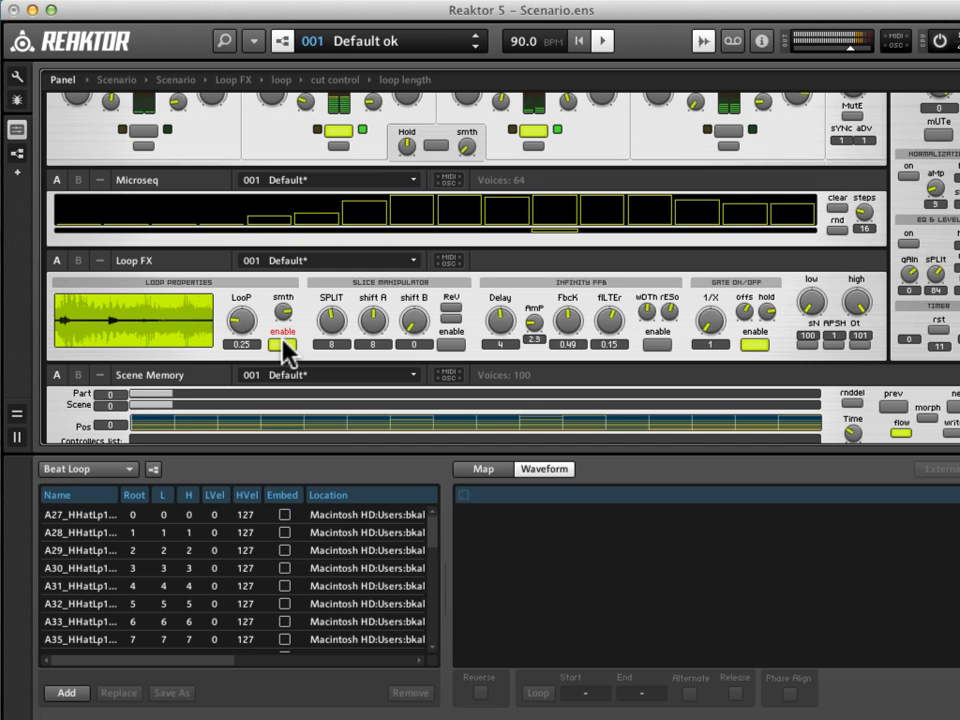
pyautogui.click(282, 344)
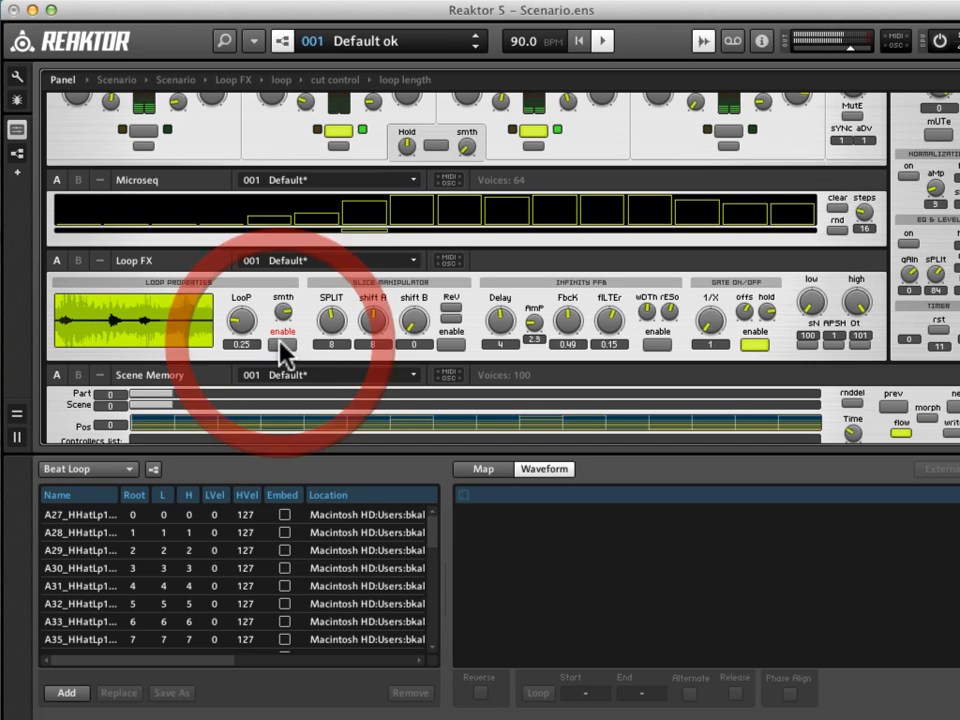
pyautogui.click(282, 344)
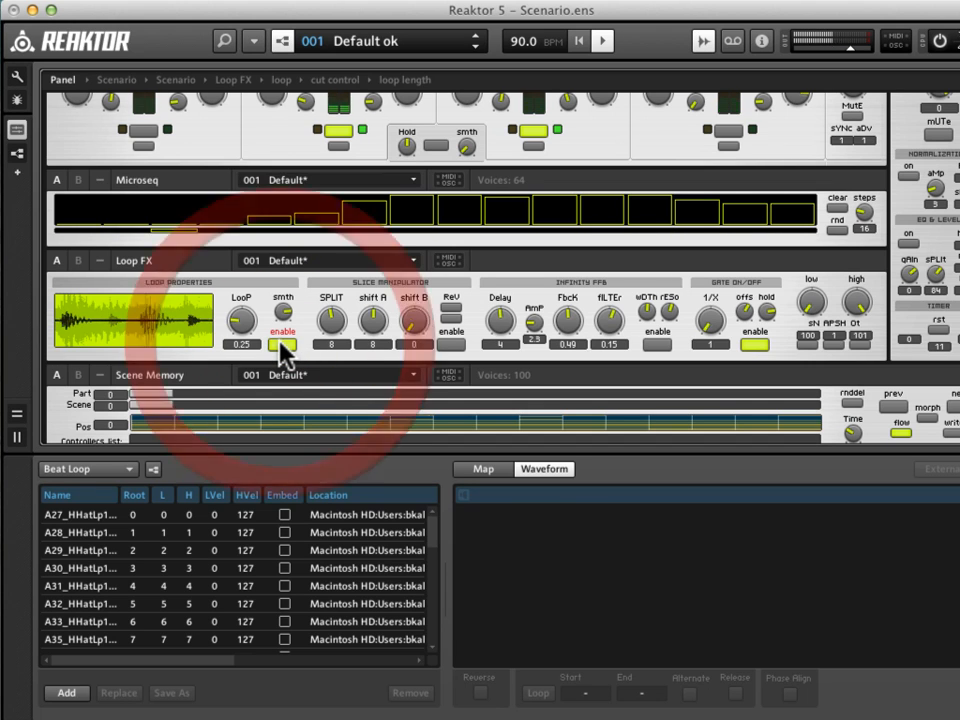
pyautogui.click(282, 344)
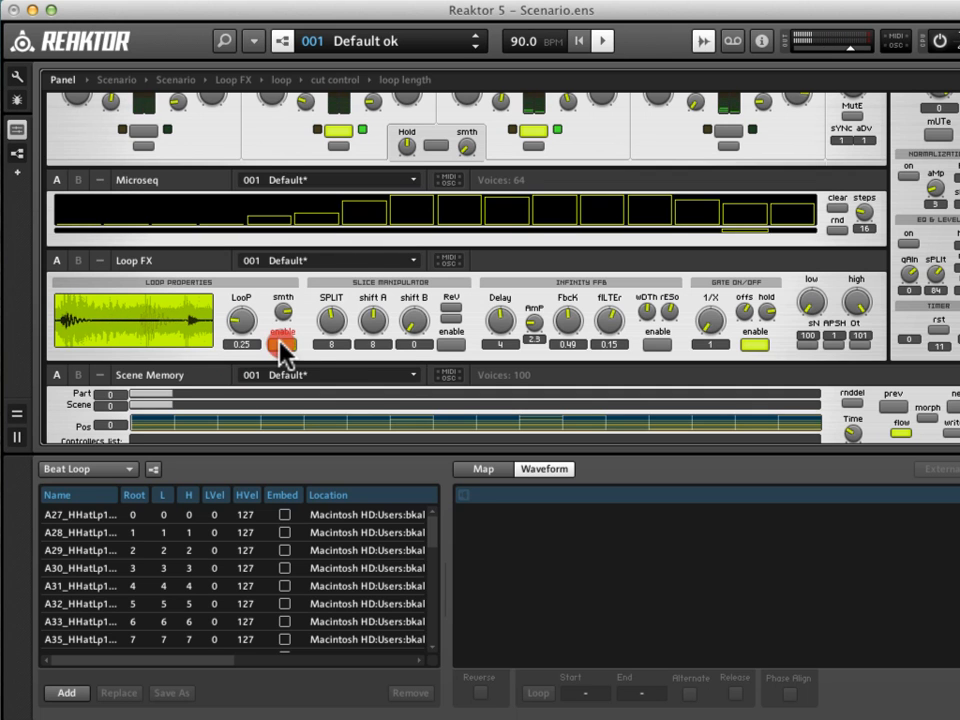
pyautogui.click(656, 344)
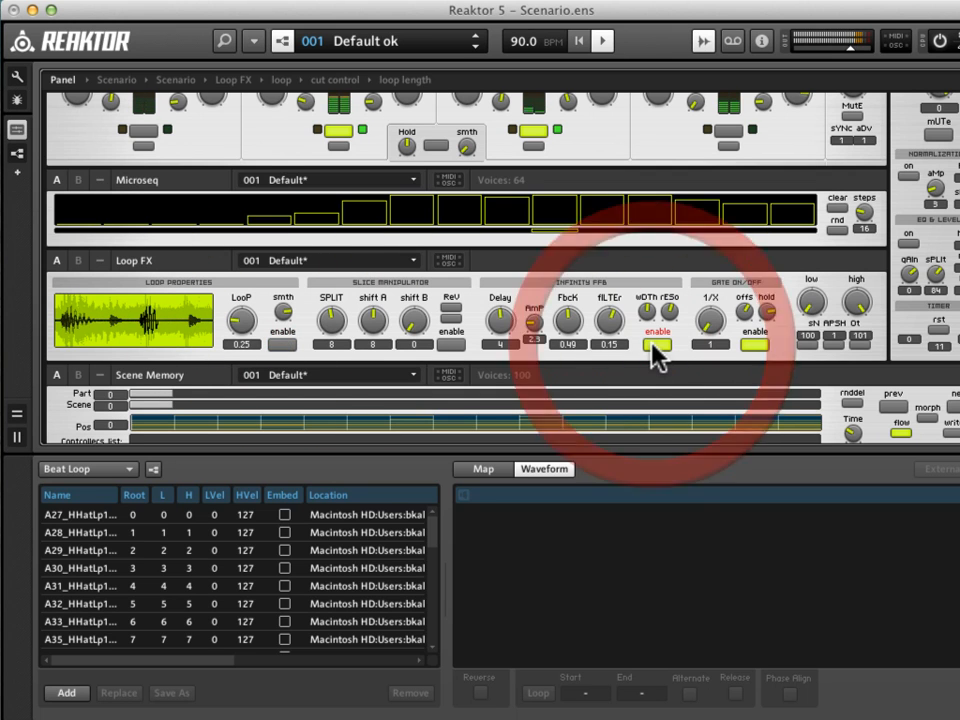
pyautogui.click(656, 344)
# Set the fourth loop's sample selection to 0.
pyautogui.scroll(5, 652, 344)
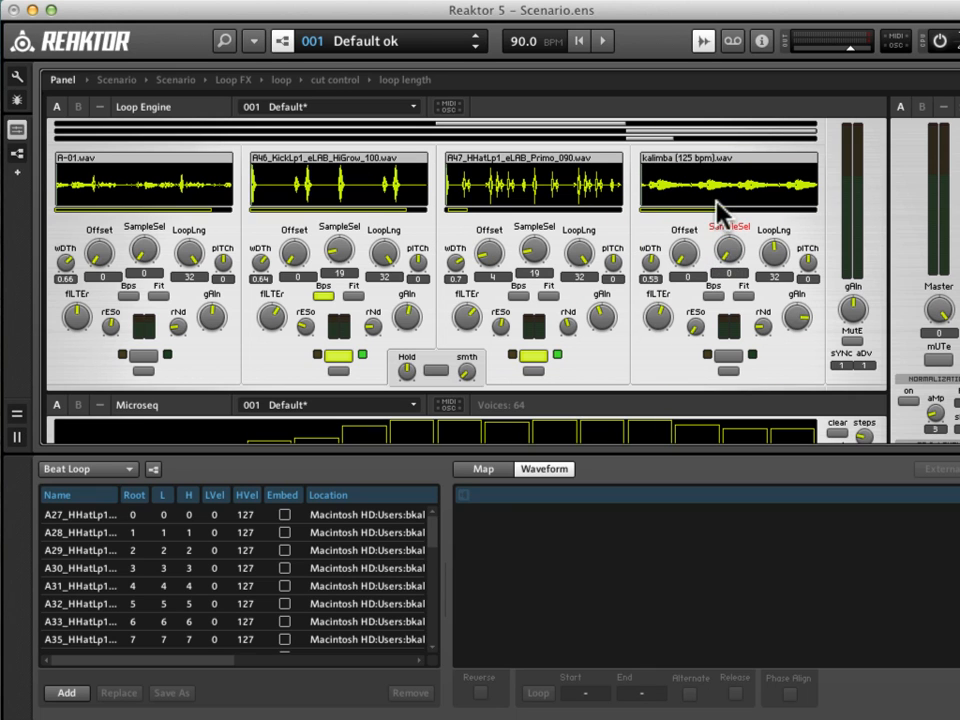
pyautogui.click(731, 243)
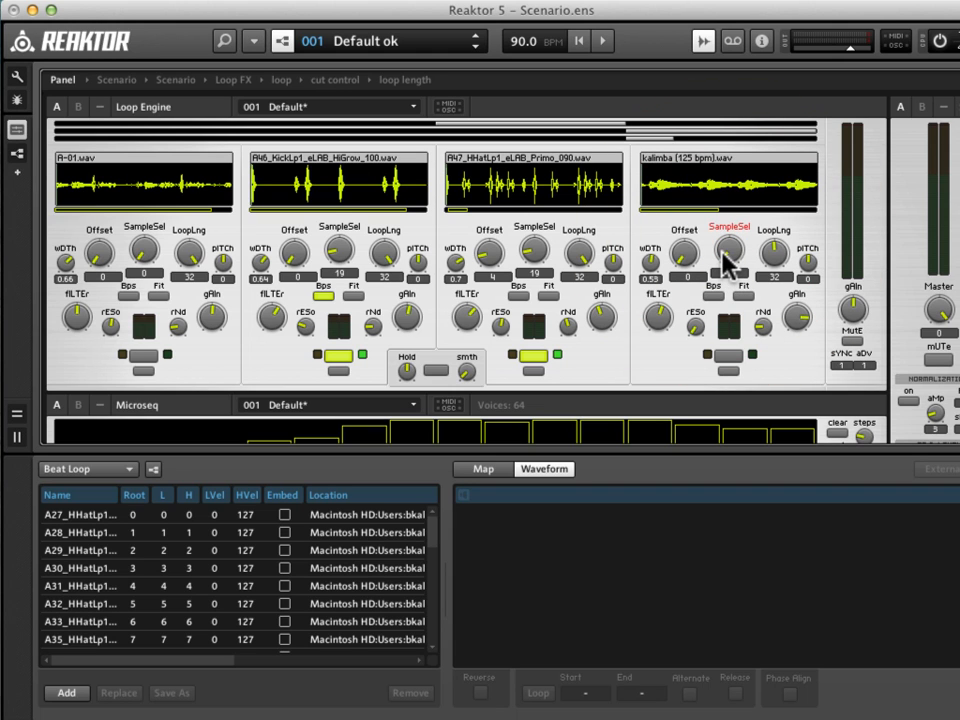